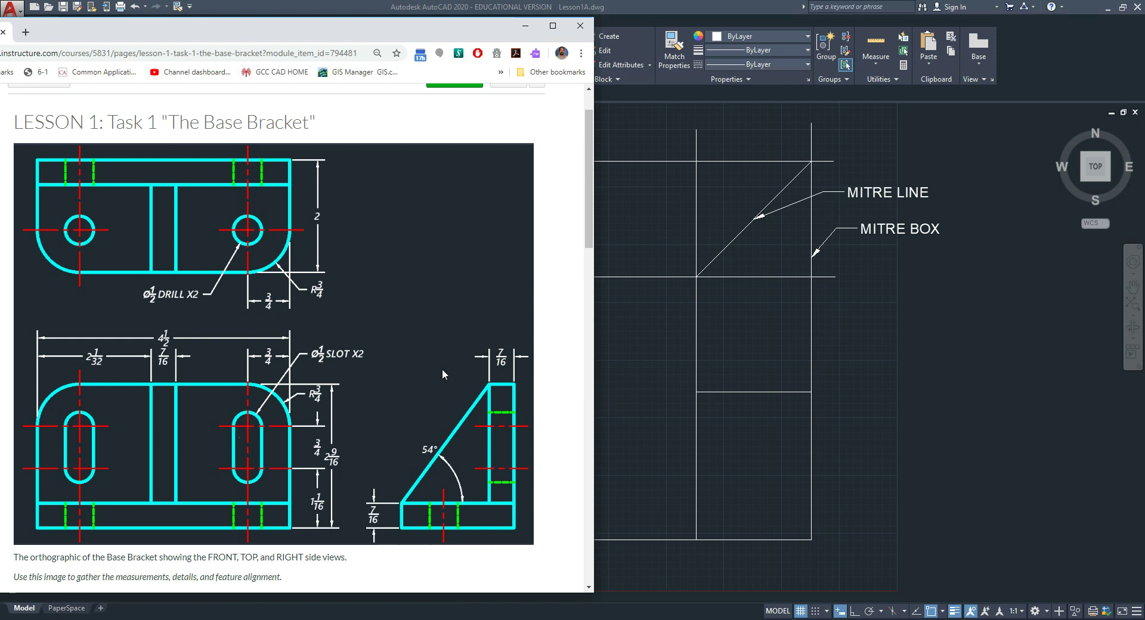
- Put the front, top and right view rectangles on the Object_Lines layer, then deselect them
click(627, 199)
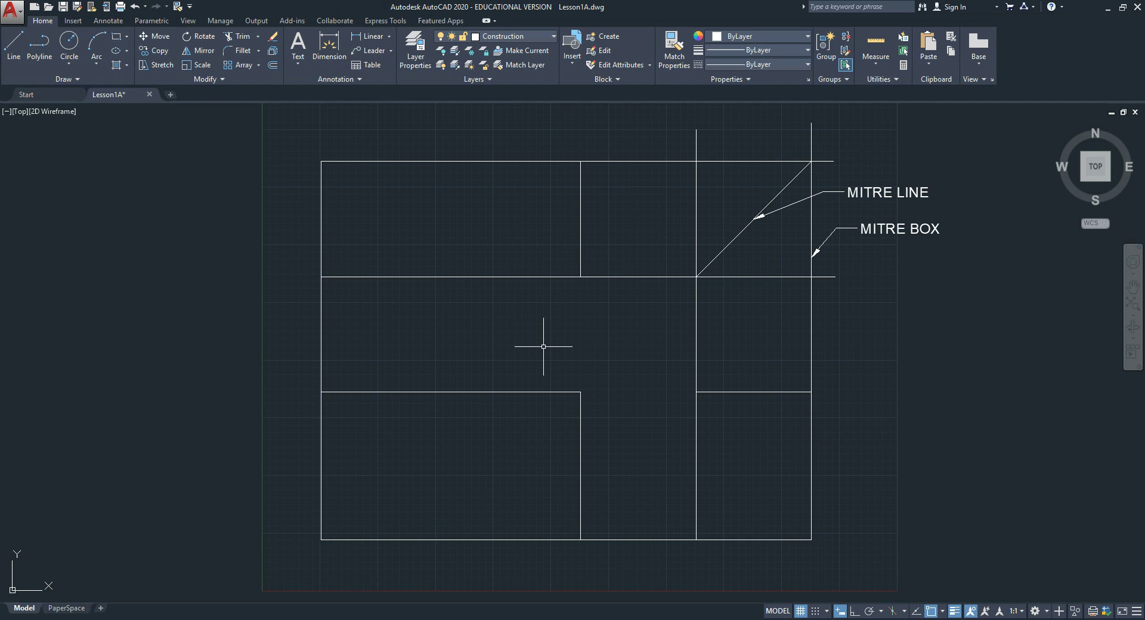
click(506, 396)
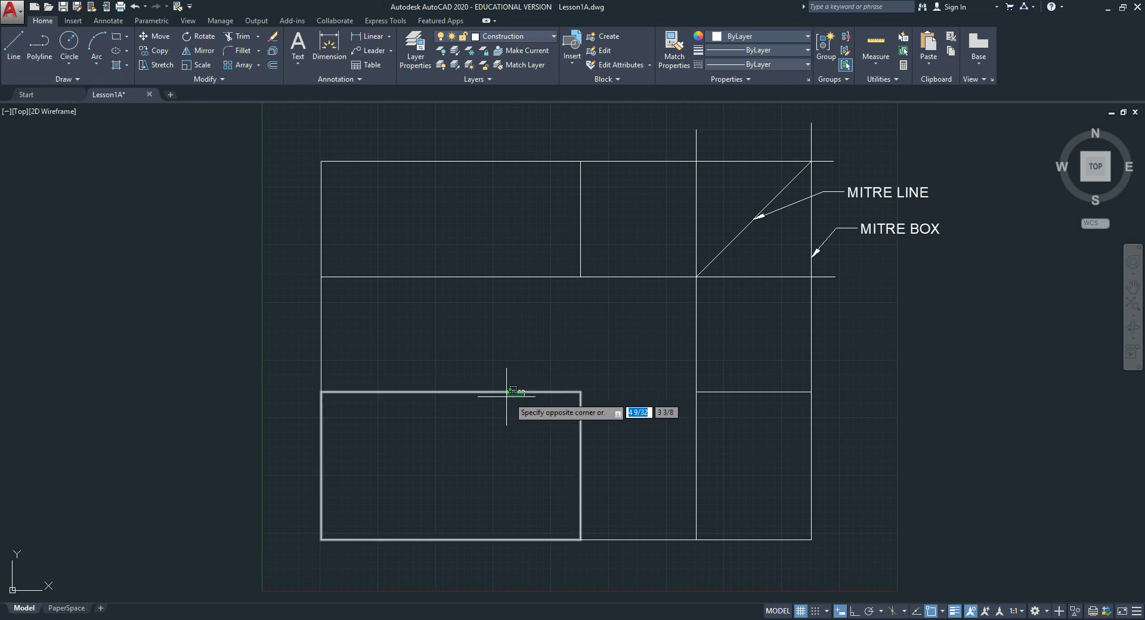
click(409, 421)
click(438, 268)
click(414, 289)
drag(725, 403, 708, 317)
click(541, 41)
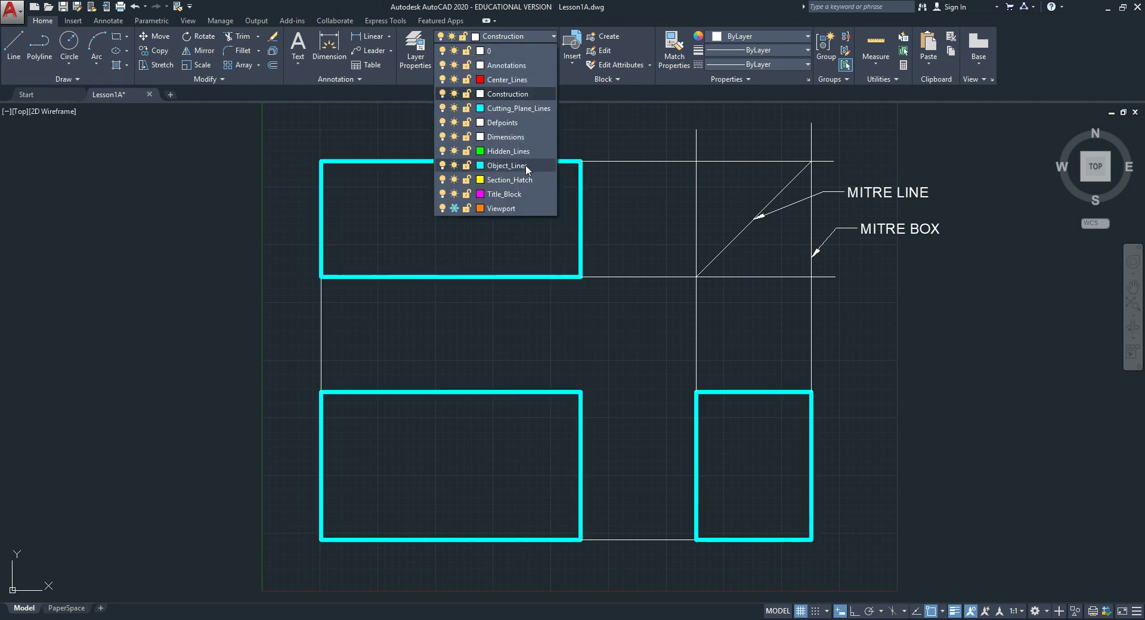
click(507, 165)
key(Escape)
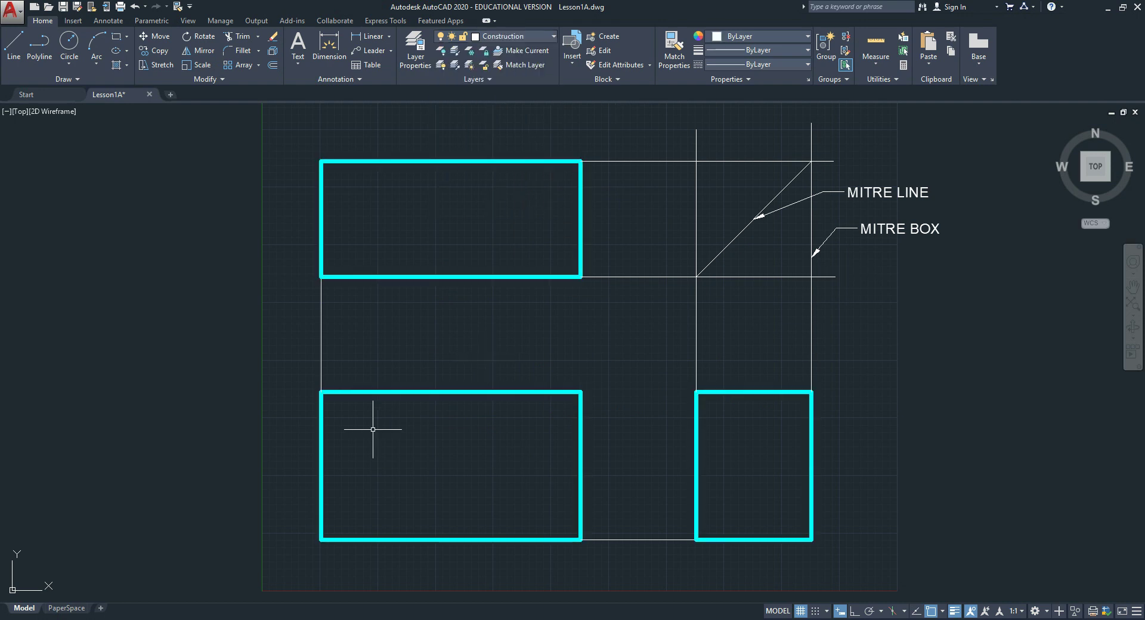
mouse_move(280, 614)
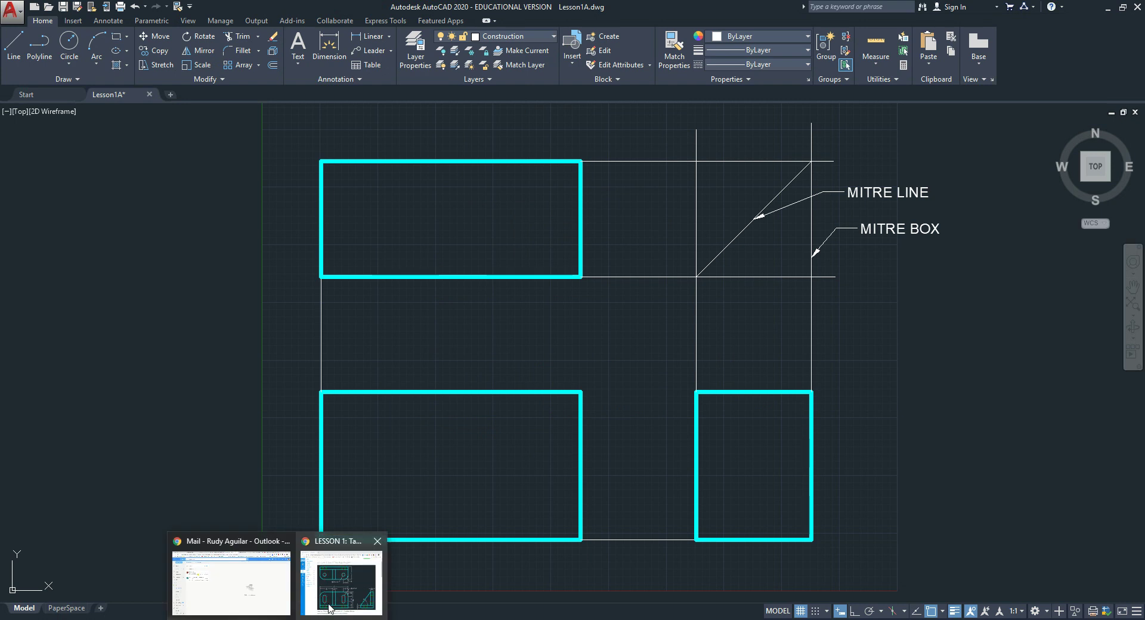
click(343, 575)
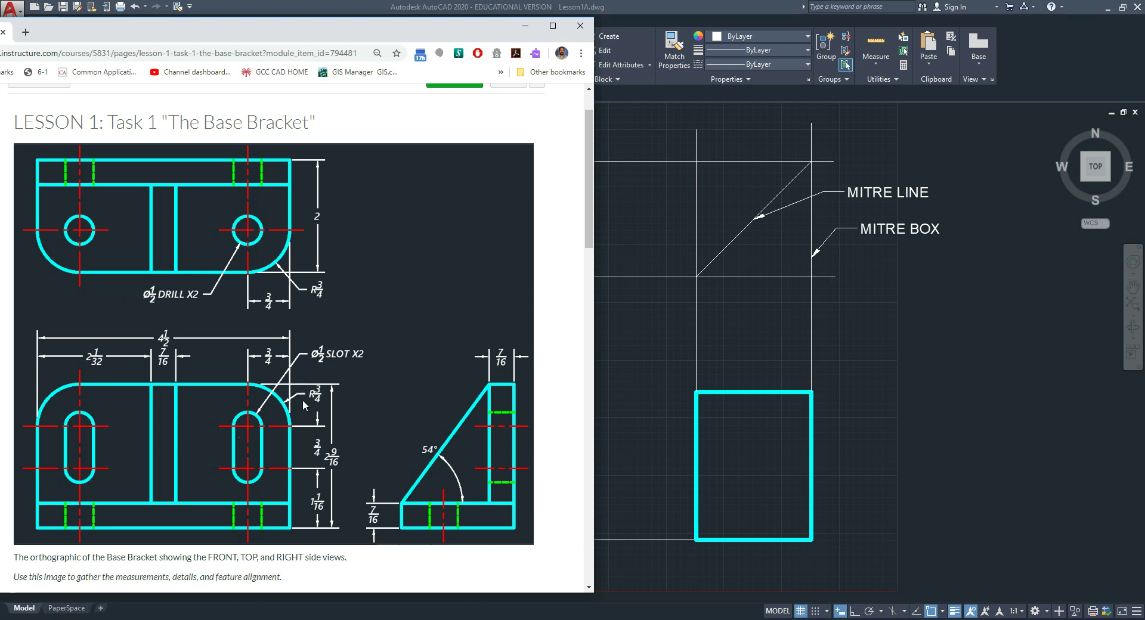
click(714, 369)
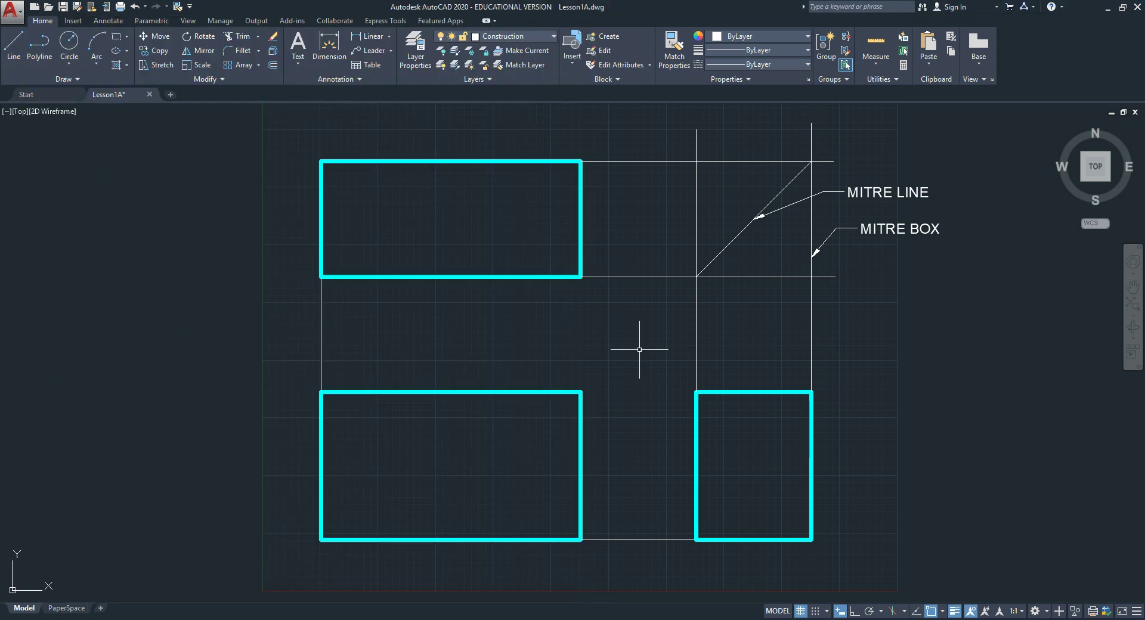
- Start FILLET with a 3/4 radius in Multiple mode
click(243, 53)
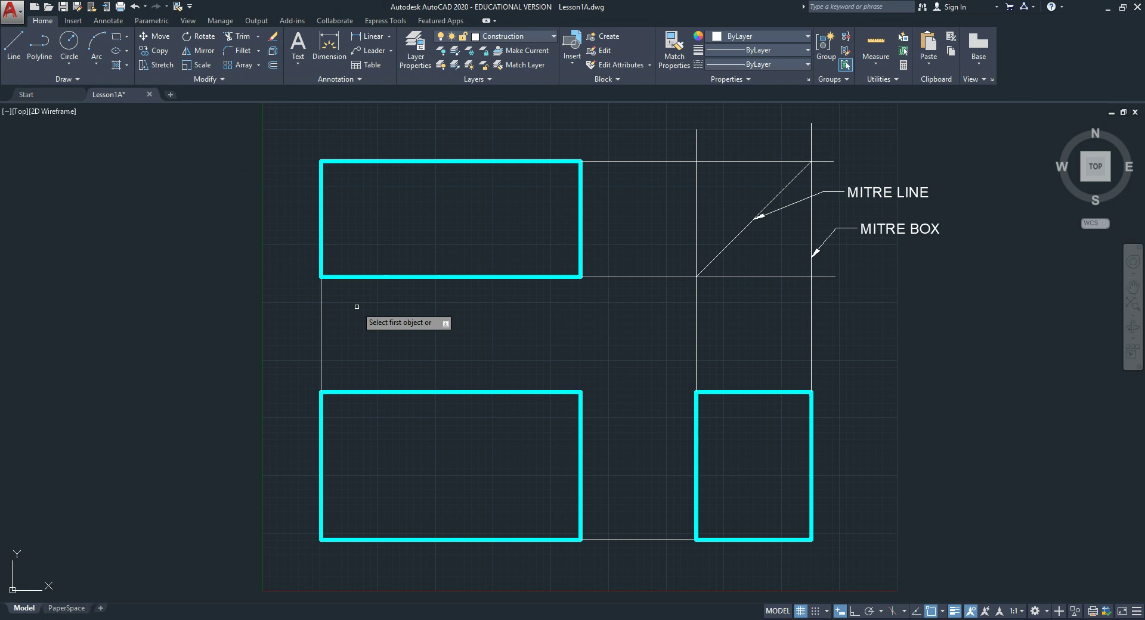
key(Down)
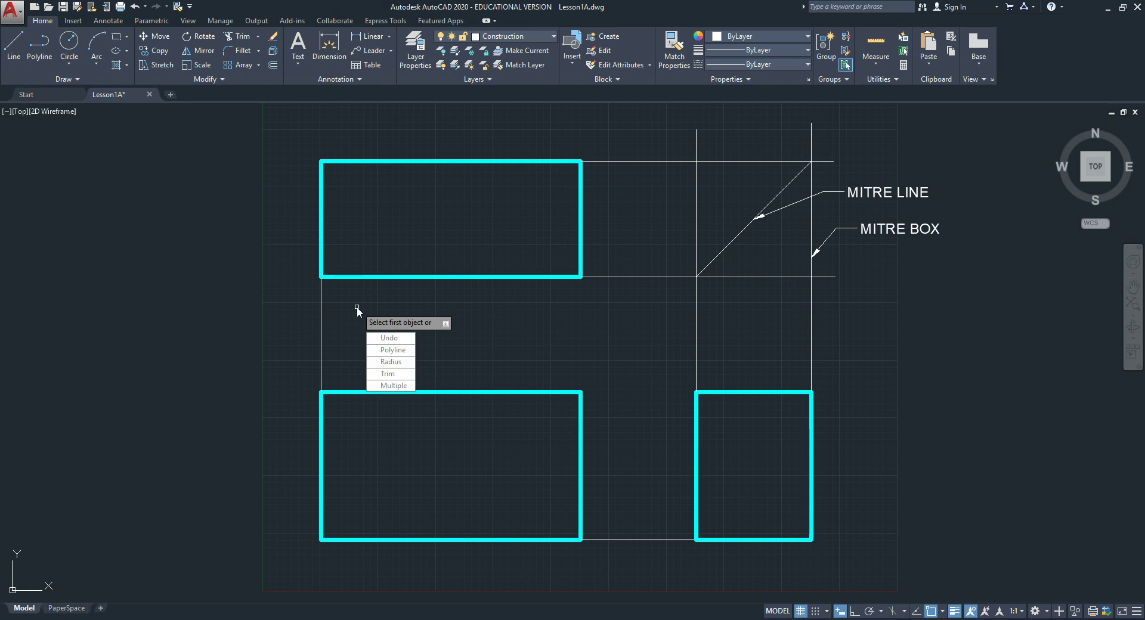
click(396, 361)
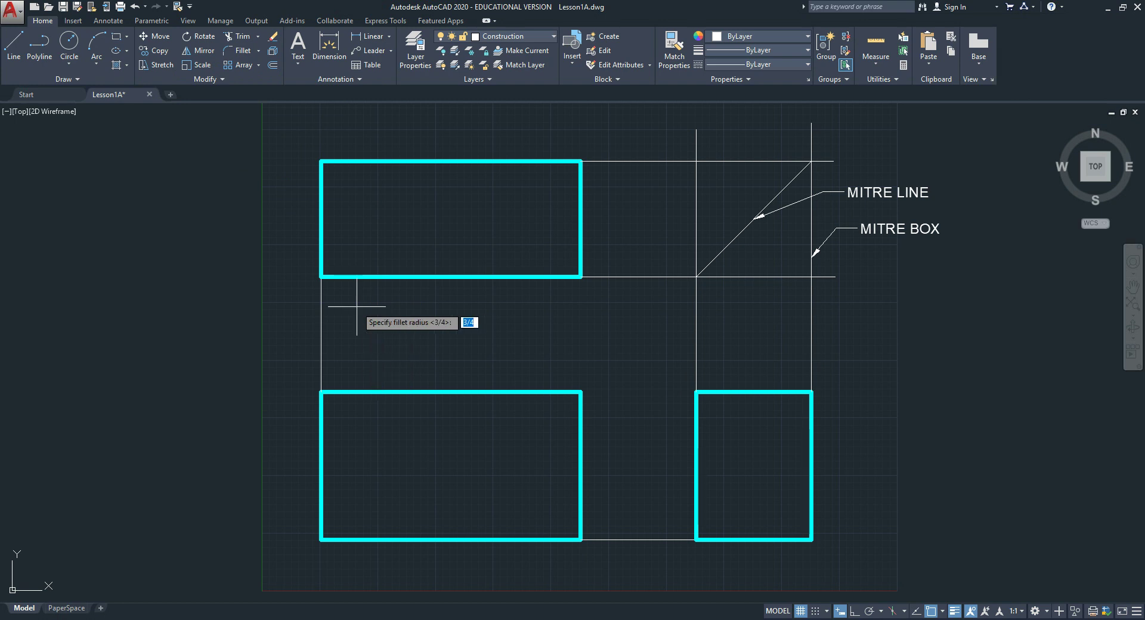
text(3)
key(Return)
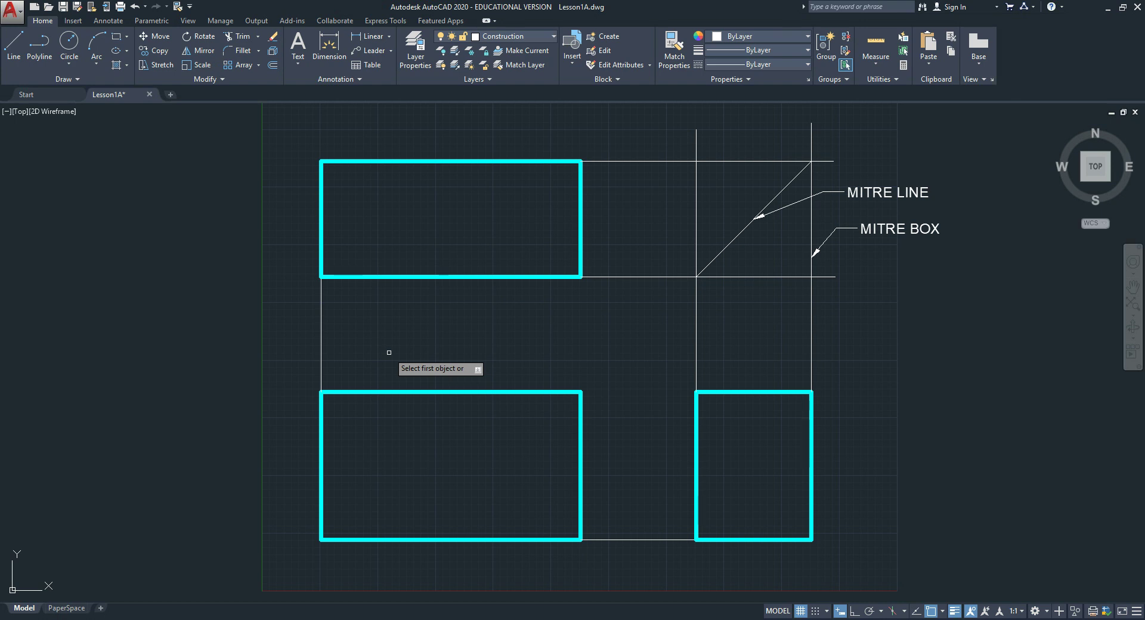
key(Down)
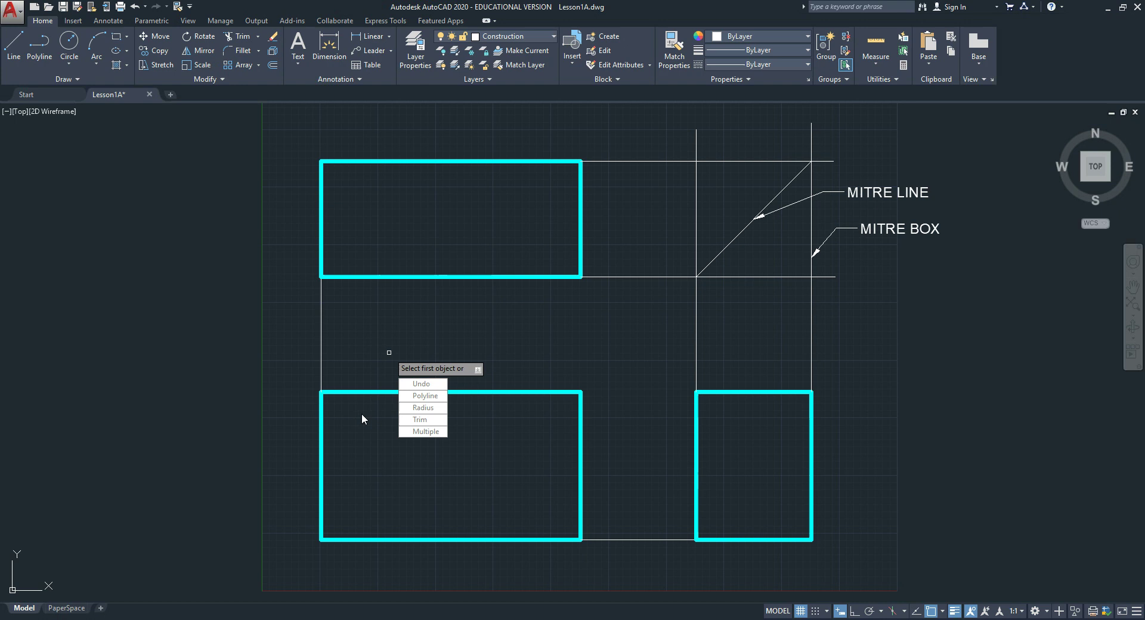
click(431, 432)
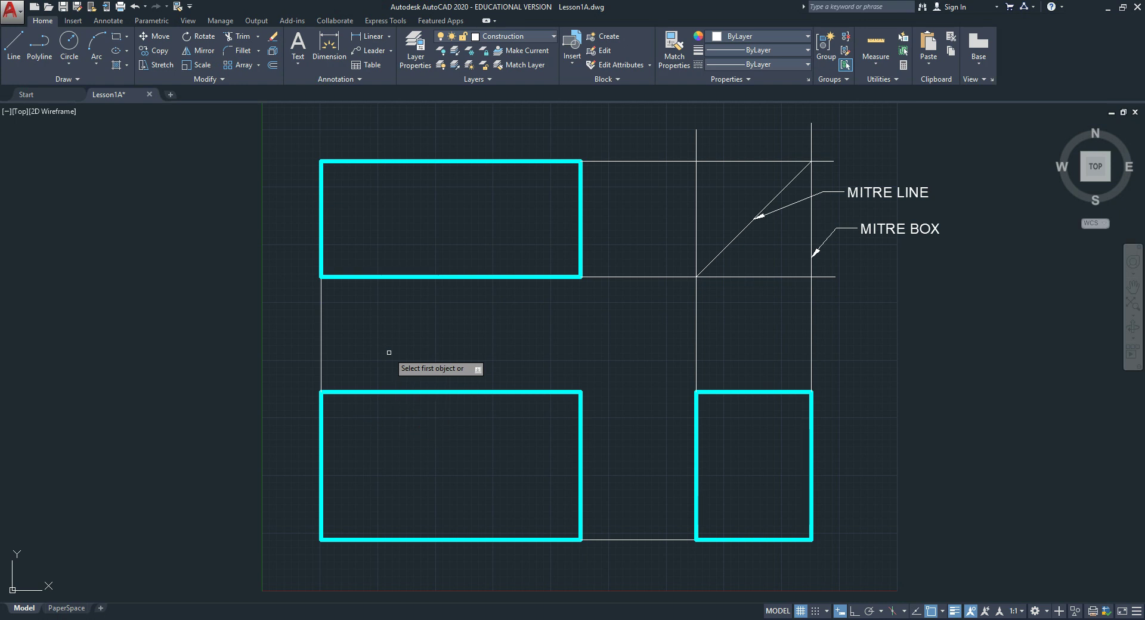
- Round the top view's two lower corners and the front view's two upper corners
click(321, 246)
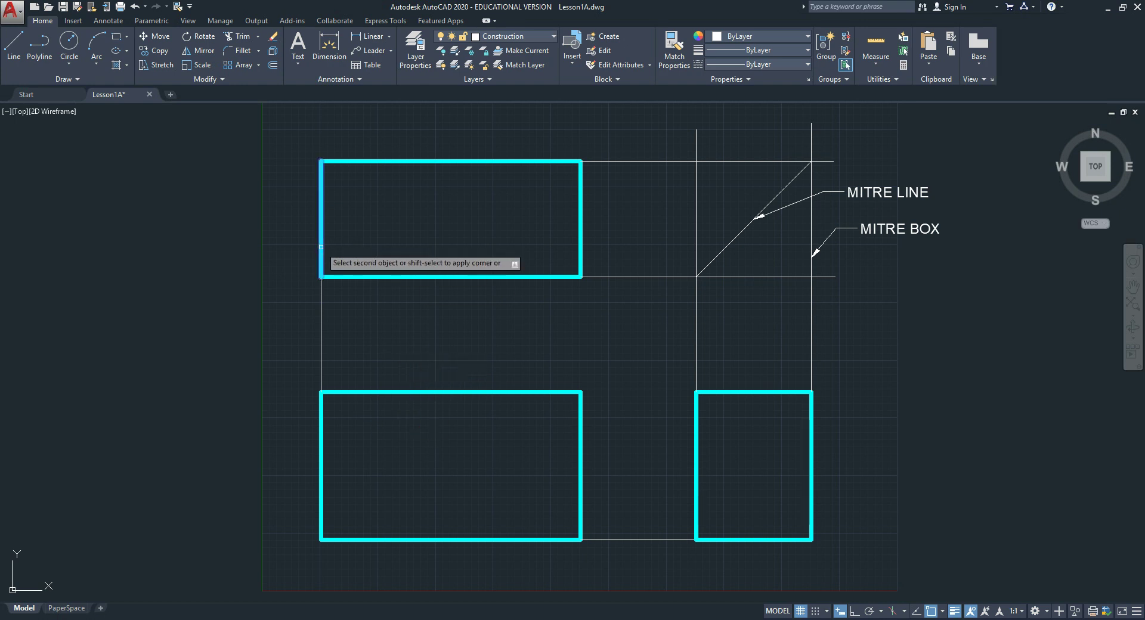
click(345, 277)
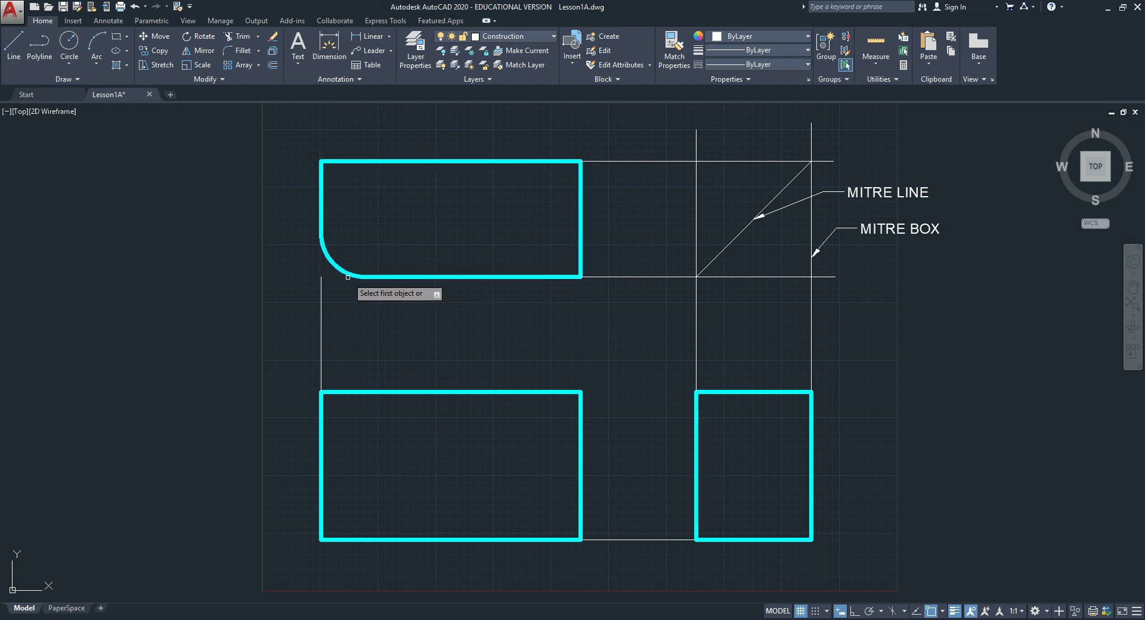
click(546, 276)
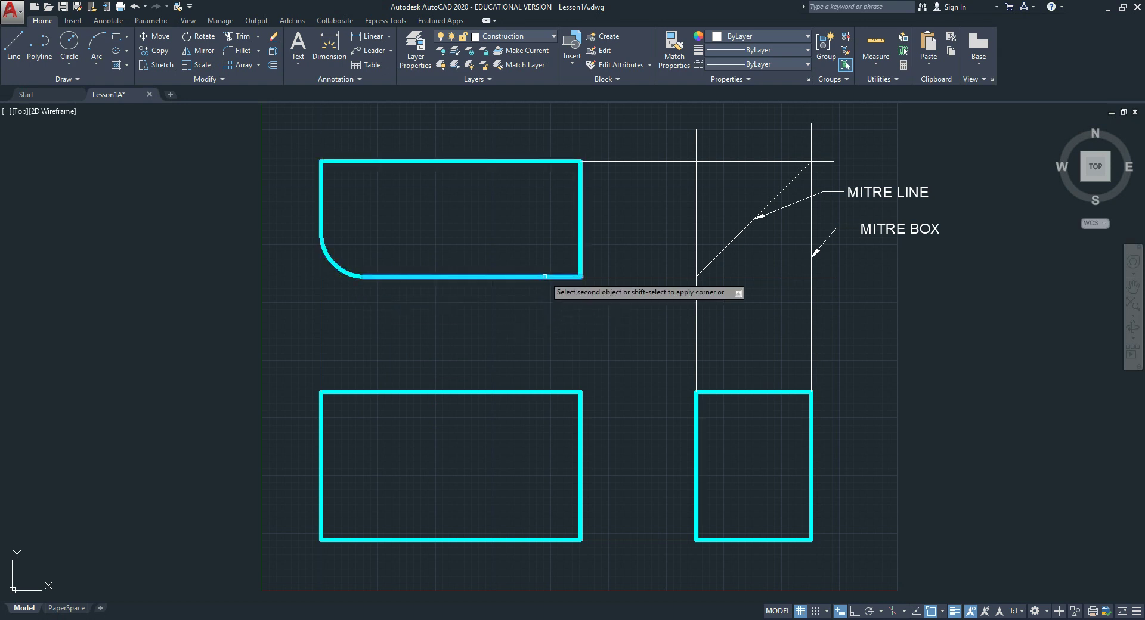
click(579, 242)
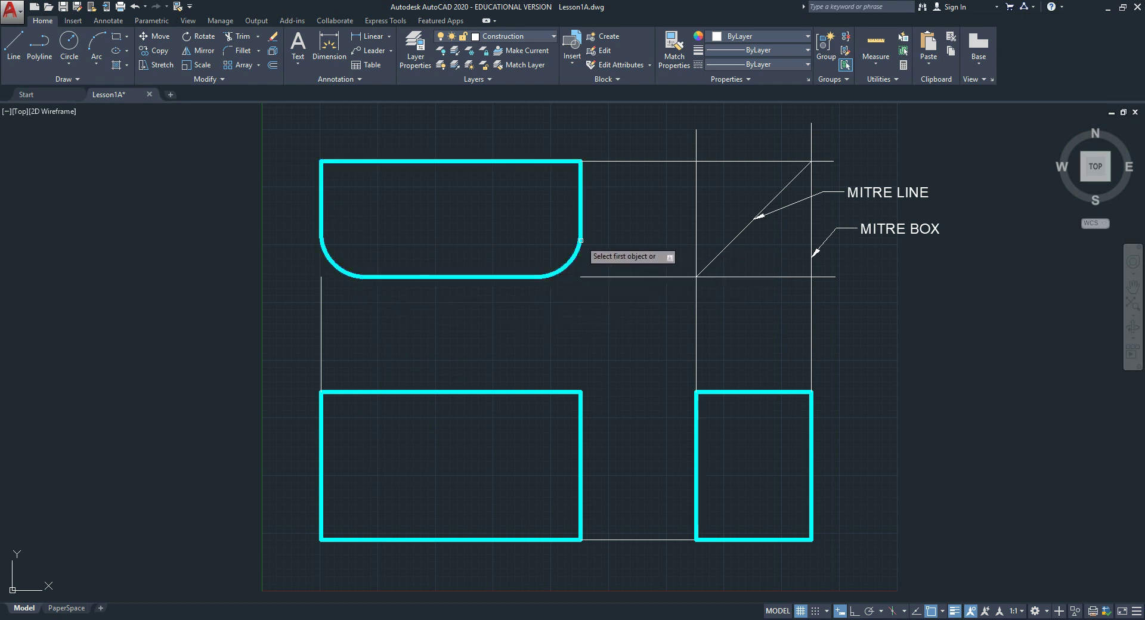
click(580, 430)
click(551, 392)
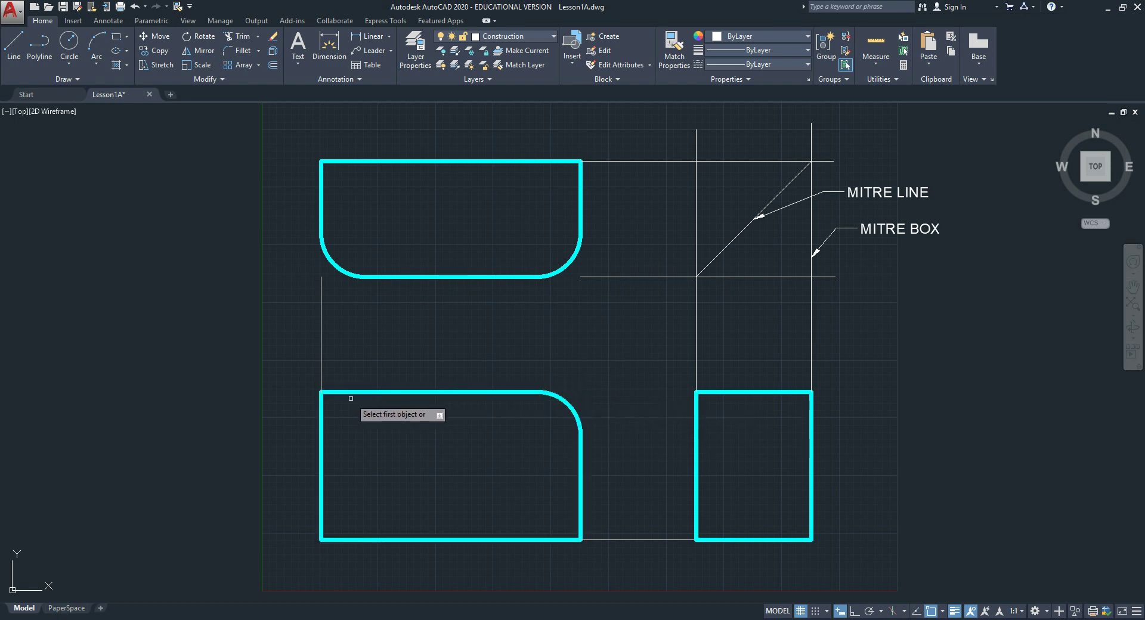
click(321, 422)
click(343, 392)
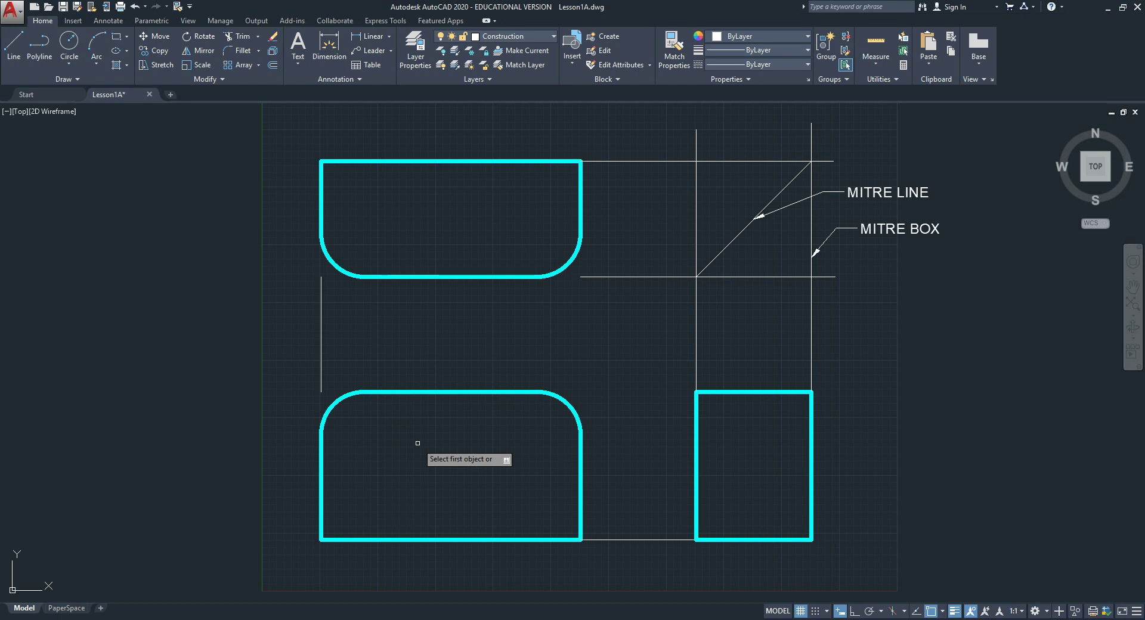
key(Escape)
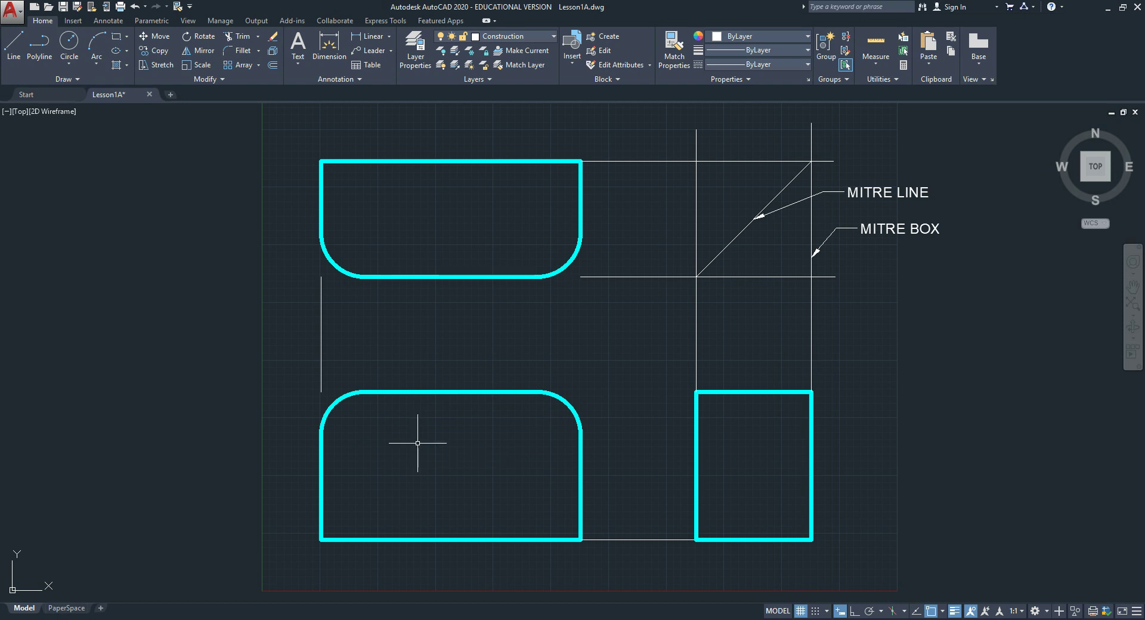
- Fillet the right view's top-left and top-right corners with a .5 radius
click(250, 53)
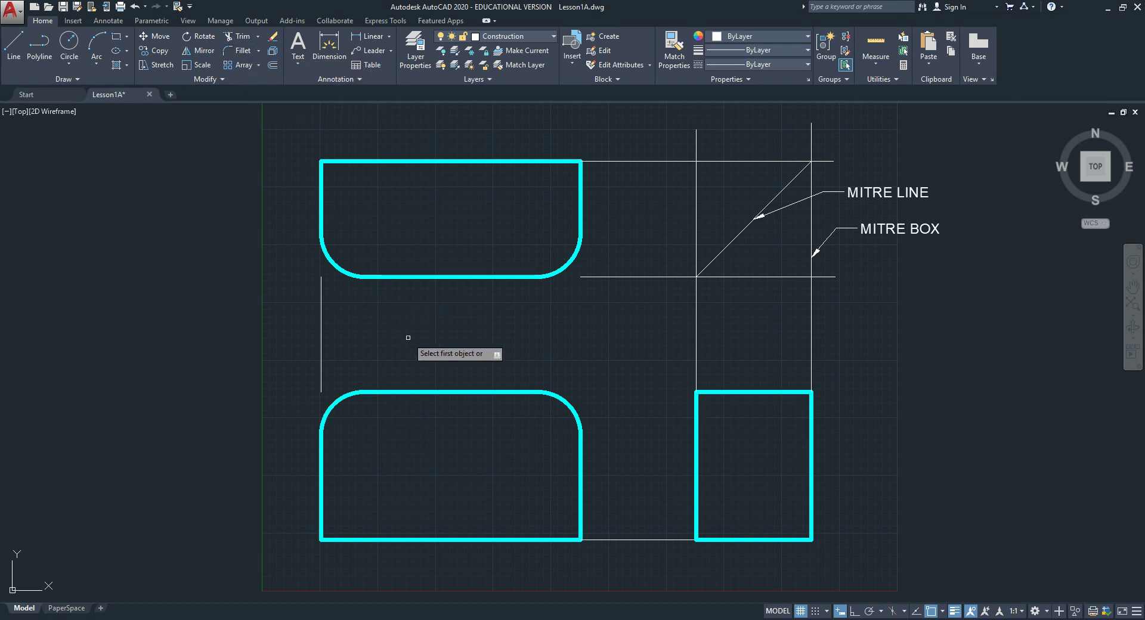
key(Down)
key(Down)
key(Down)
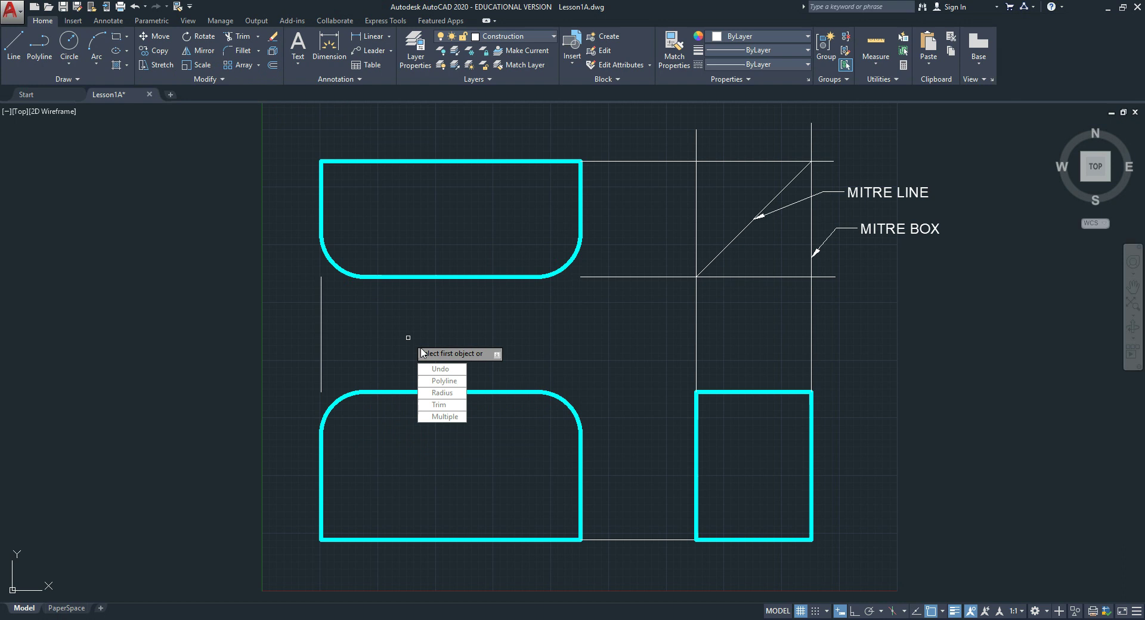
key(Return)
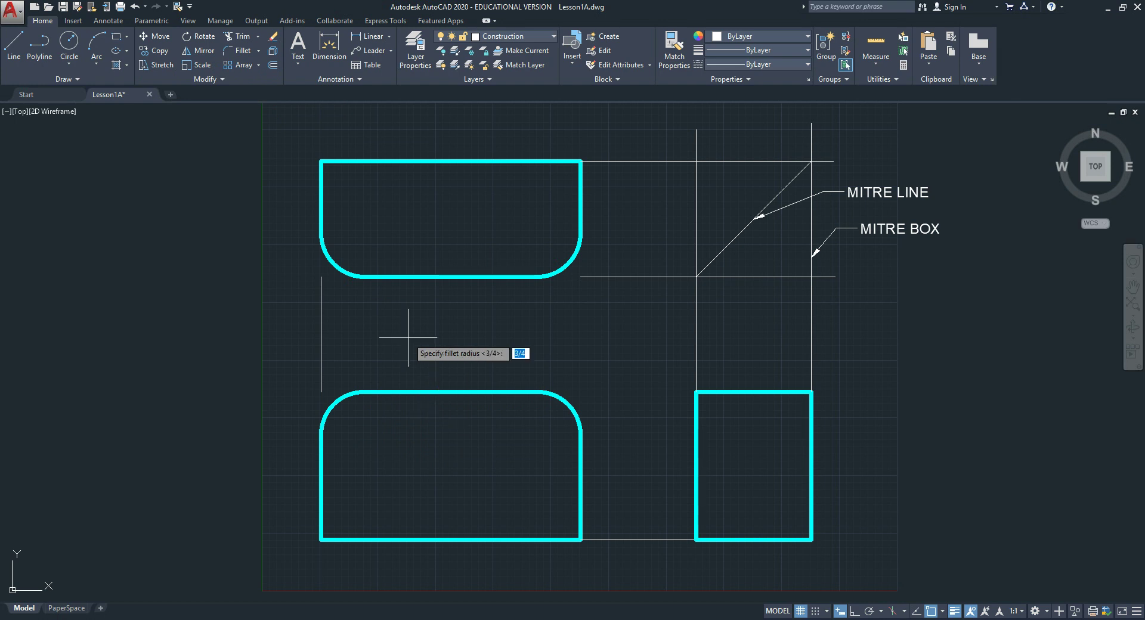
text(.5)
key(Return)
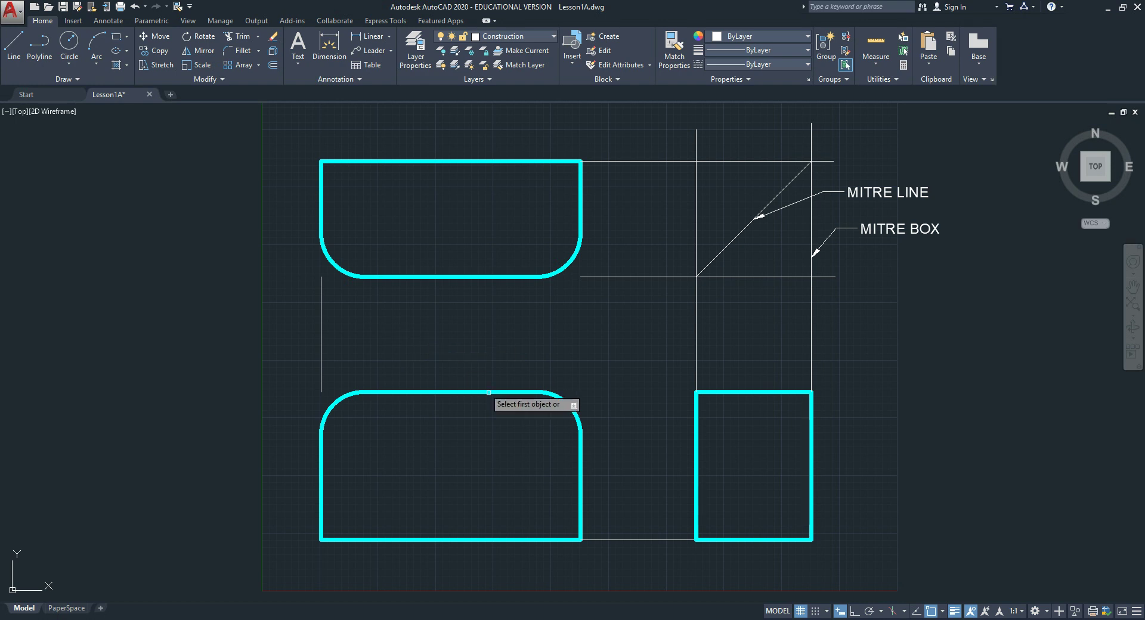
click(732, 390)
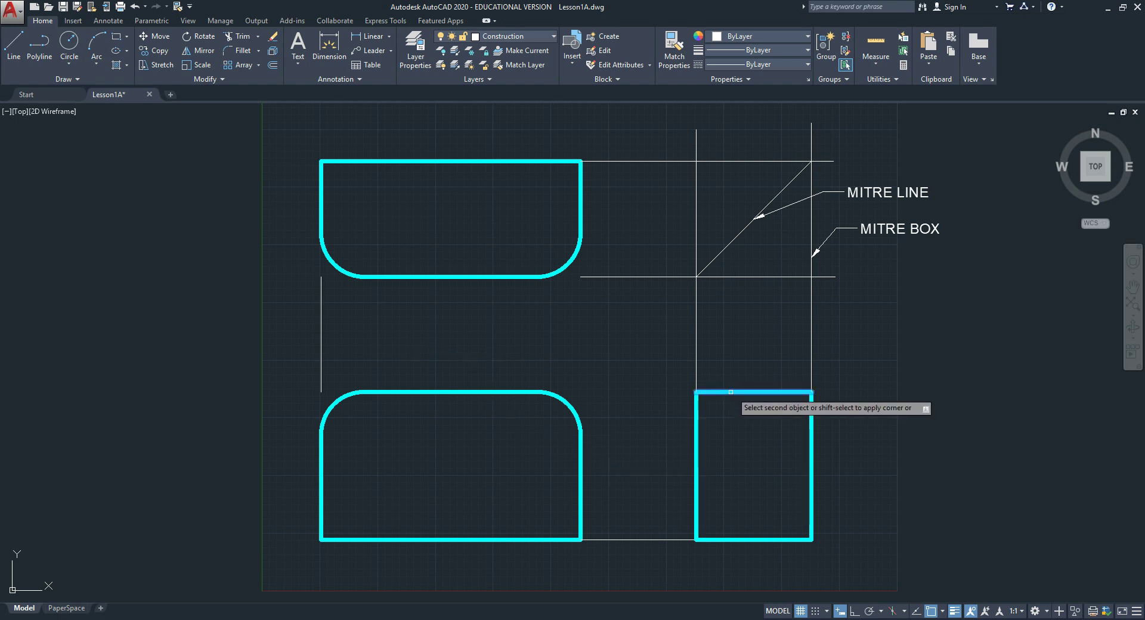
click(697, 418)
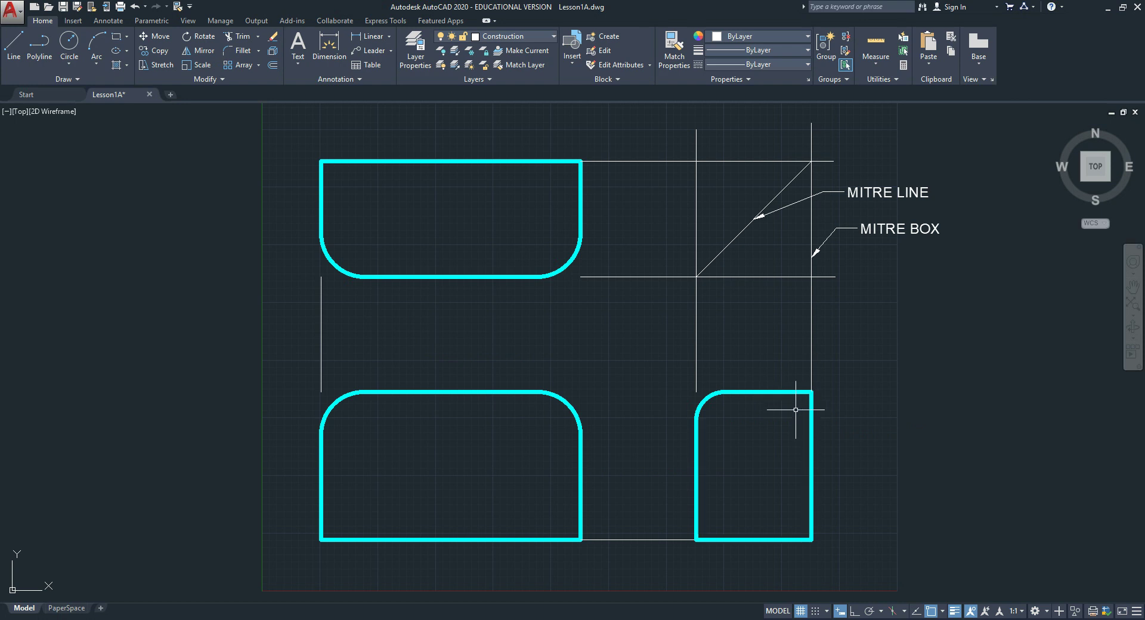
click(239, 52)
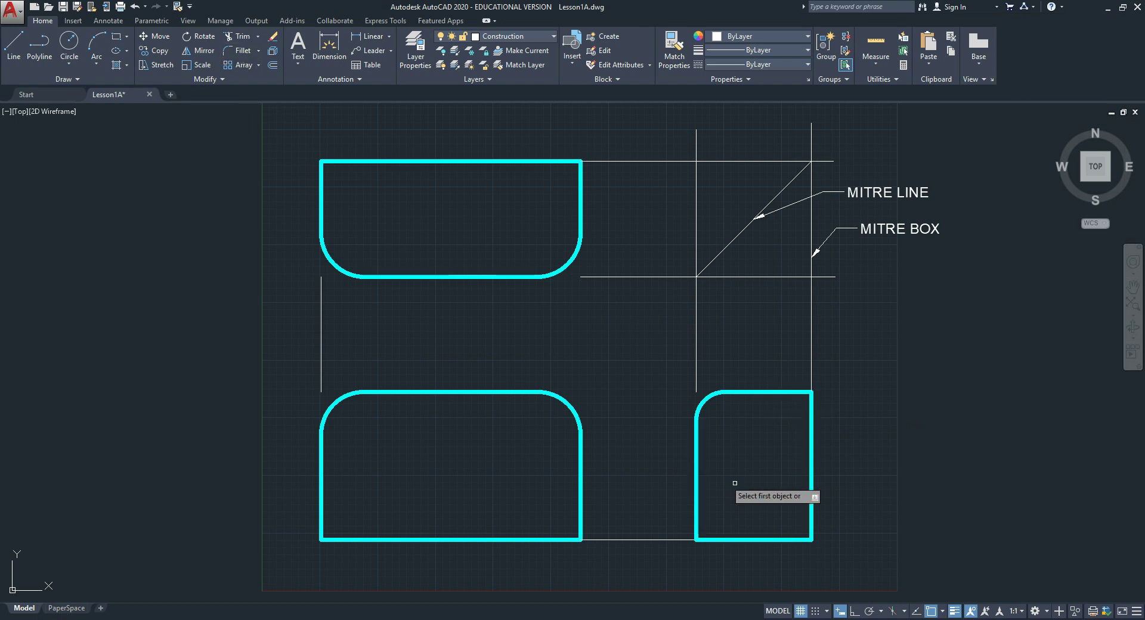
click(769, 393)
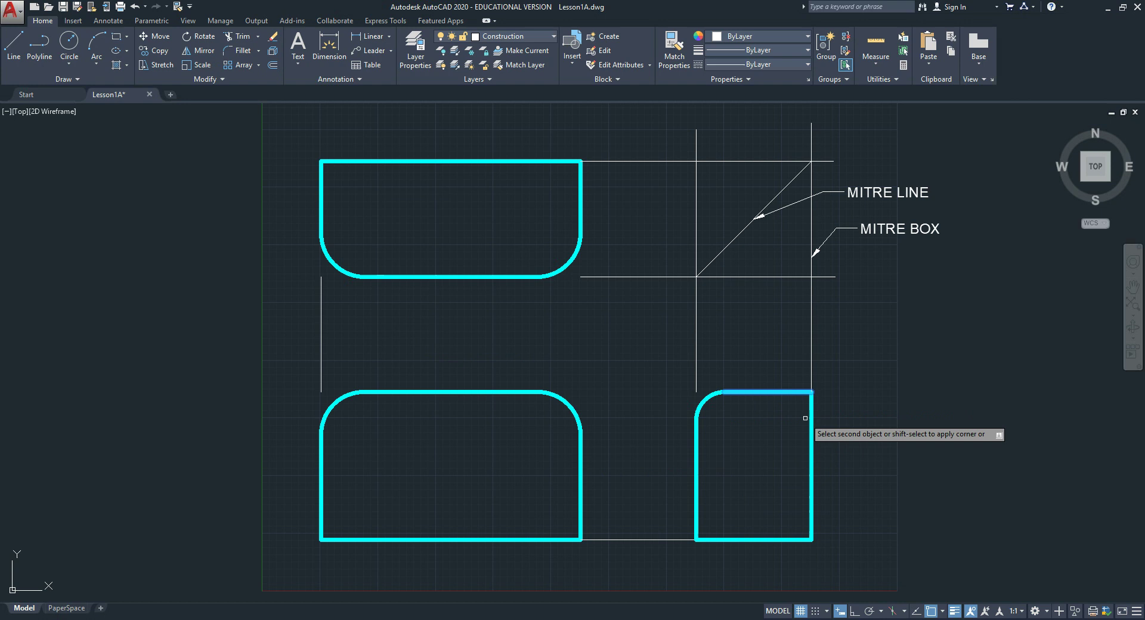
click(811, 429)
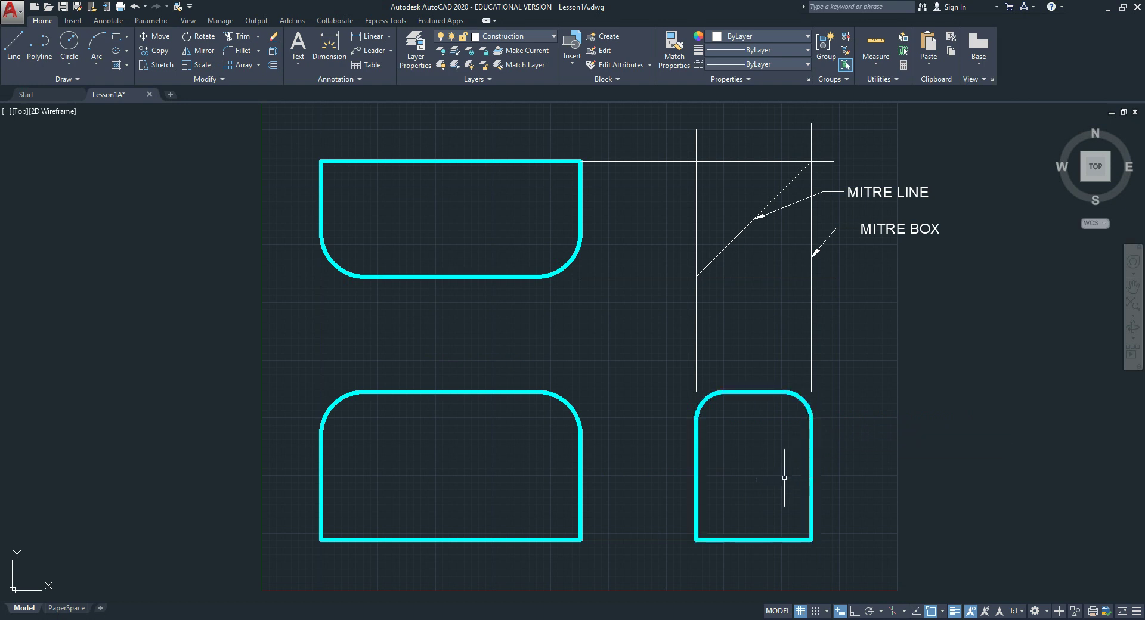
- Undo the right view's two fillets, dimension the top view's lower-right fillet R3/4, and switch to the lesson page
click(135, 8)
click(136, 8)
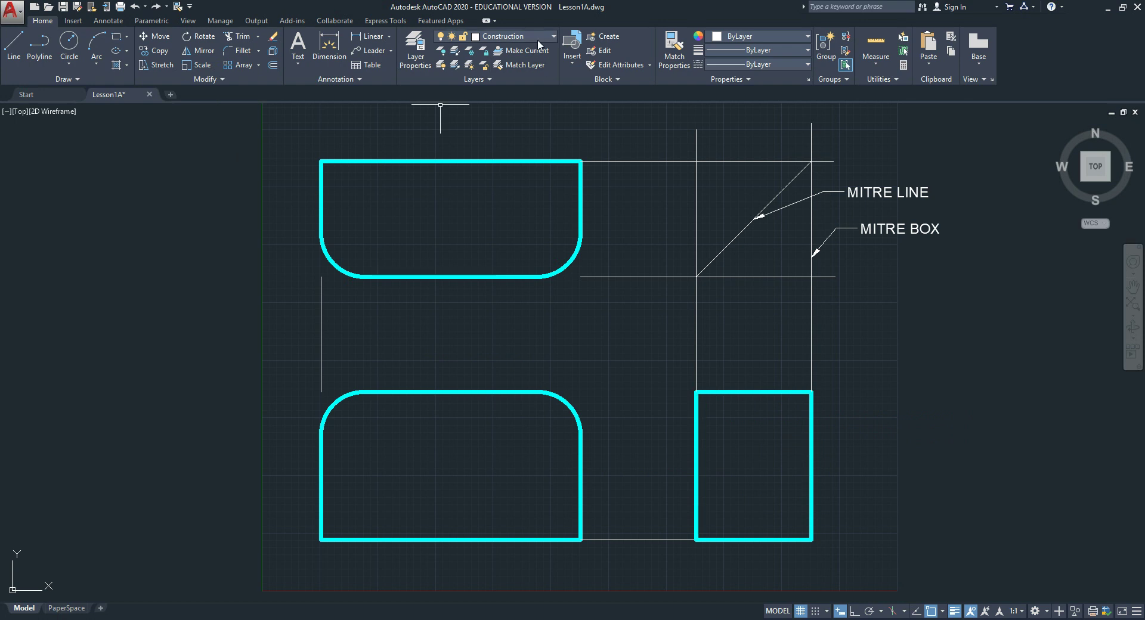
click(389, 37)
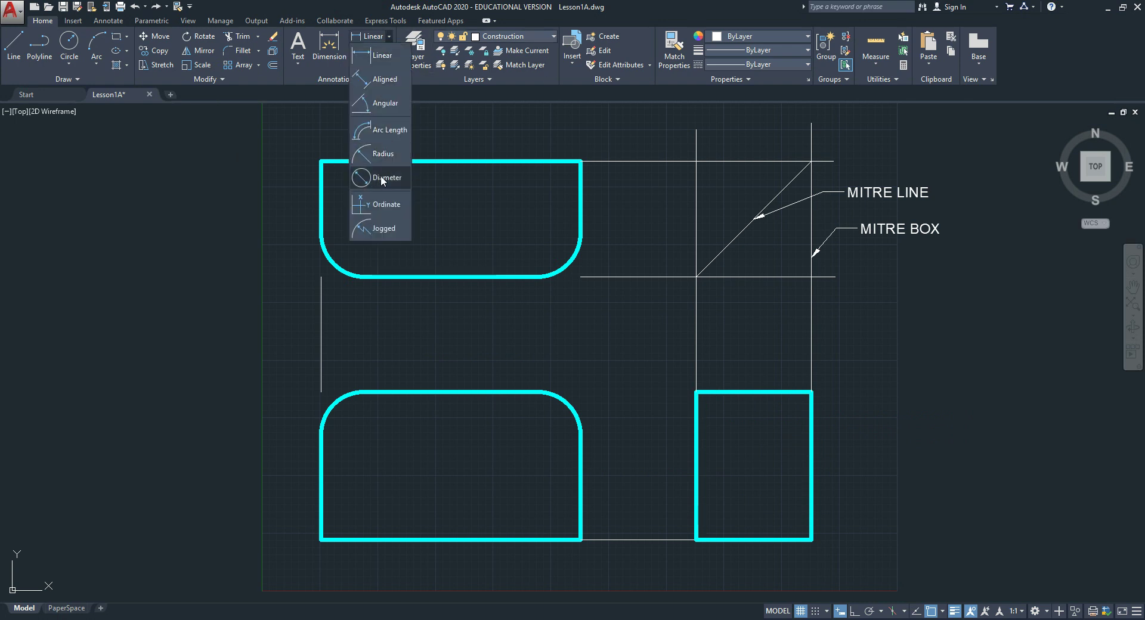
click(384, 156)
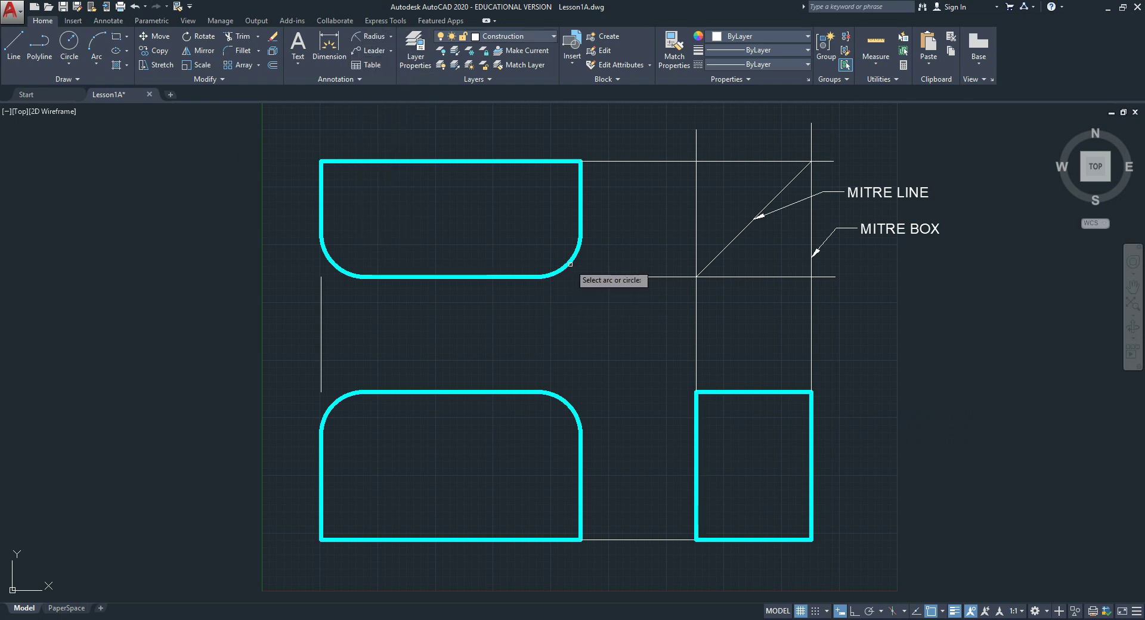
click(569, 266)
click(596, 311)
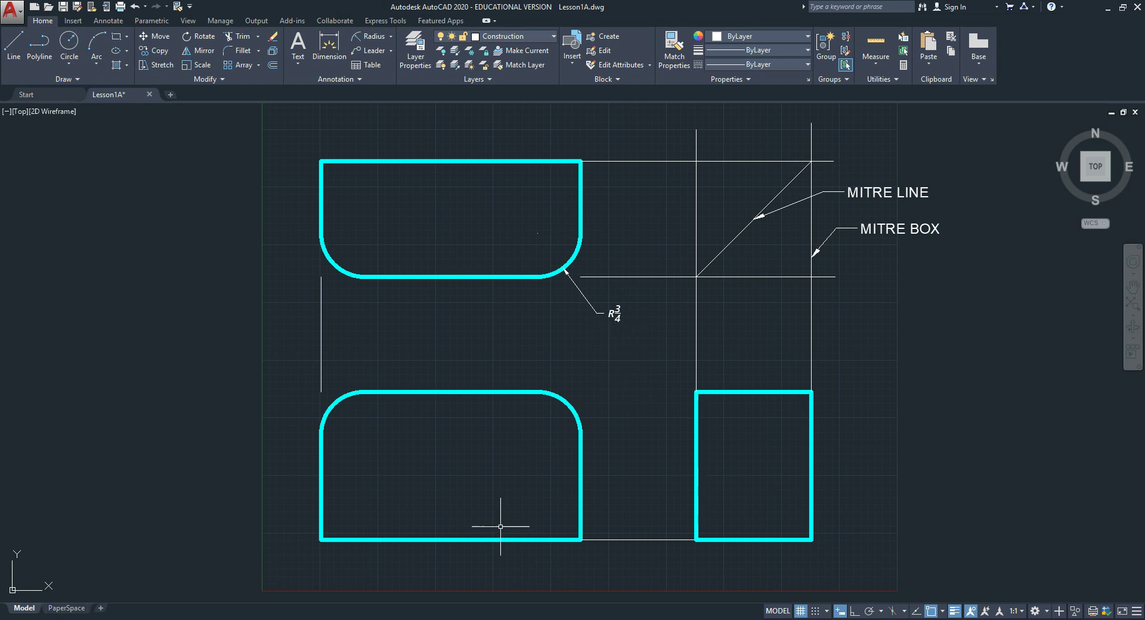
key(alt+Tab)
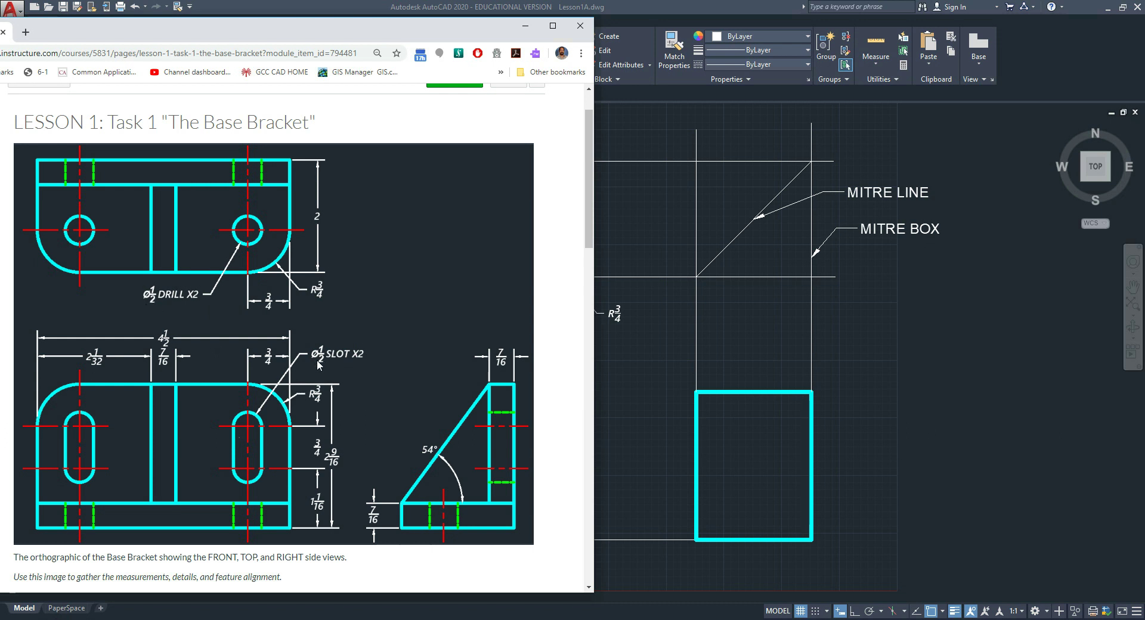
- Return to the drawing, clear the stray selection and check the enabled object snaps
click(646, 356)
click(574, 421)
key(Escape)
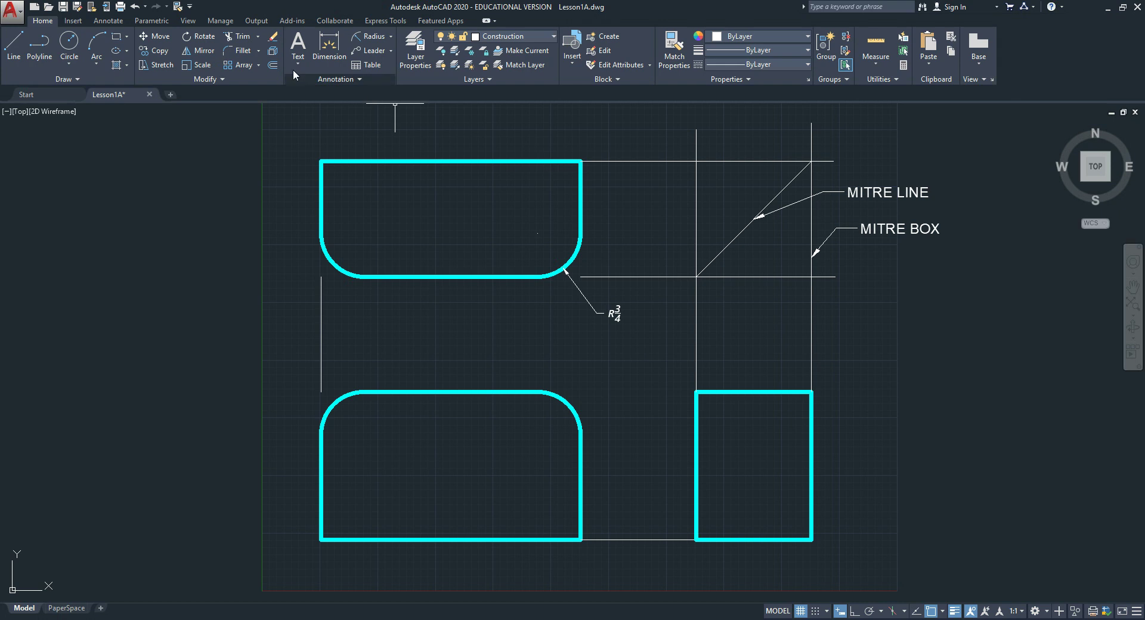
click(69, 60)
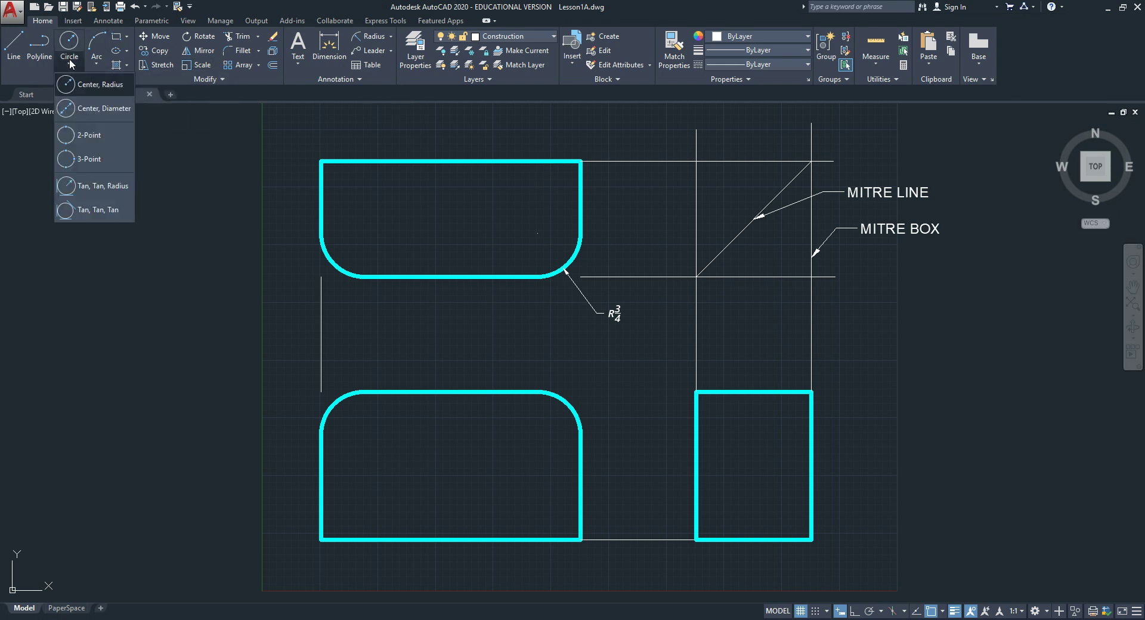
click(86, 112)
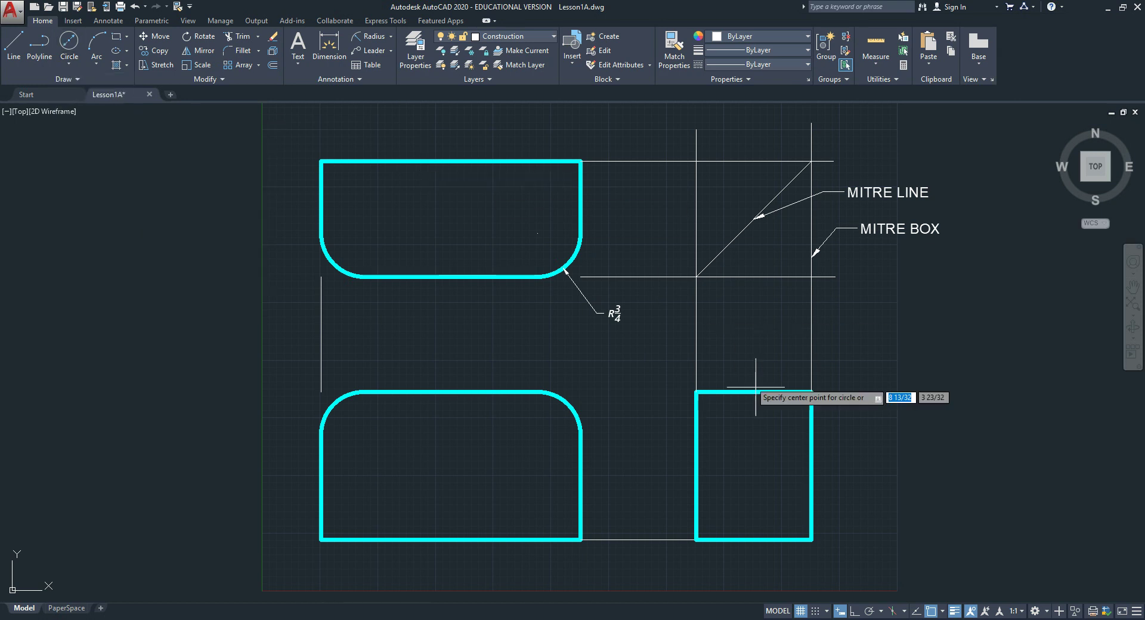
click(941, 611)
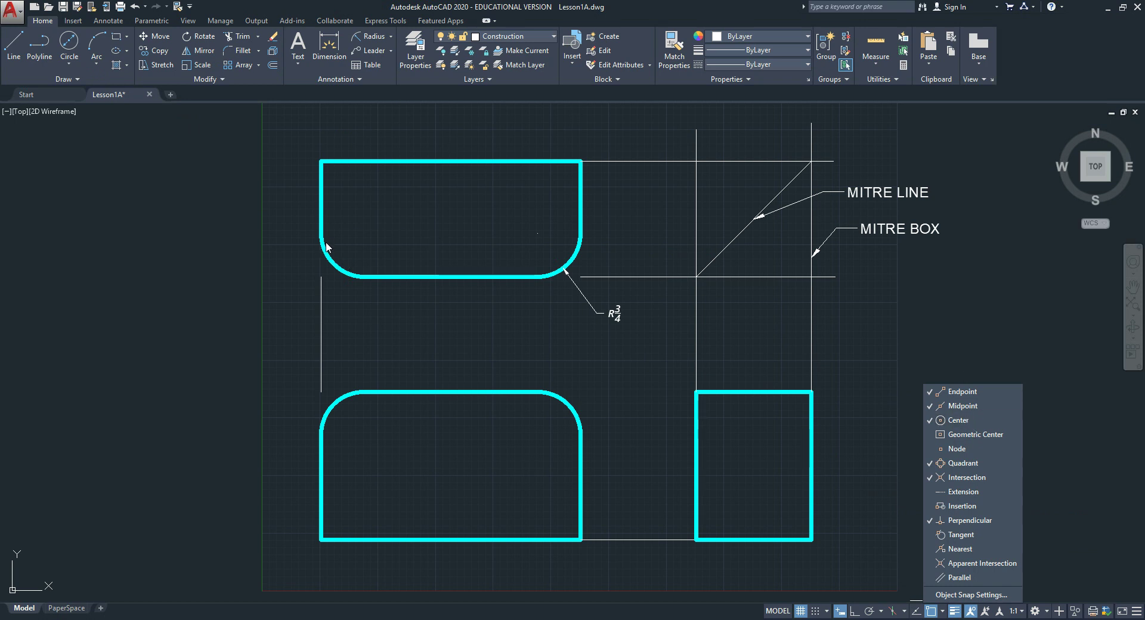
- Draw a 1/2-diameter hole centred on the top view's lower-left fillet arc centre
text(c)
key(Return)
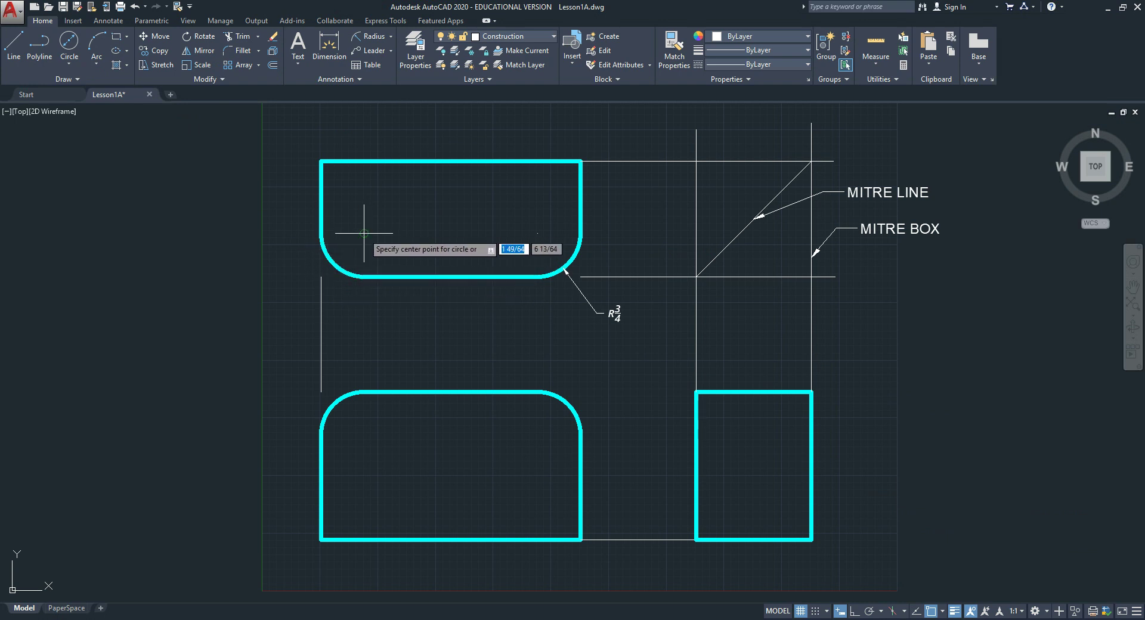
click(364, 233)
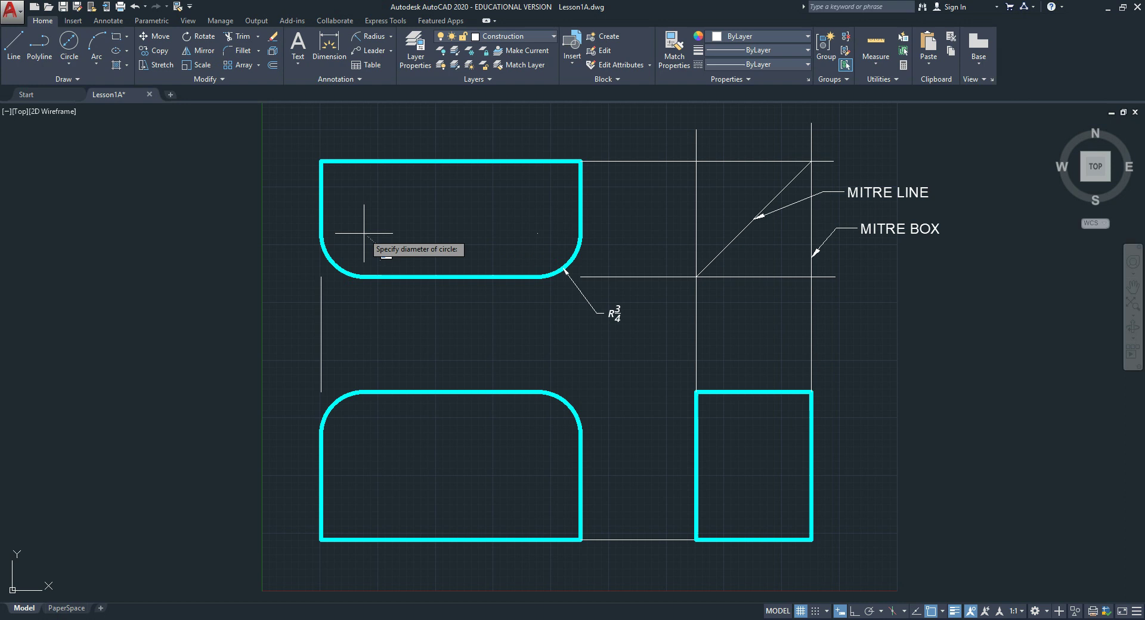
text(d)
key(Return)
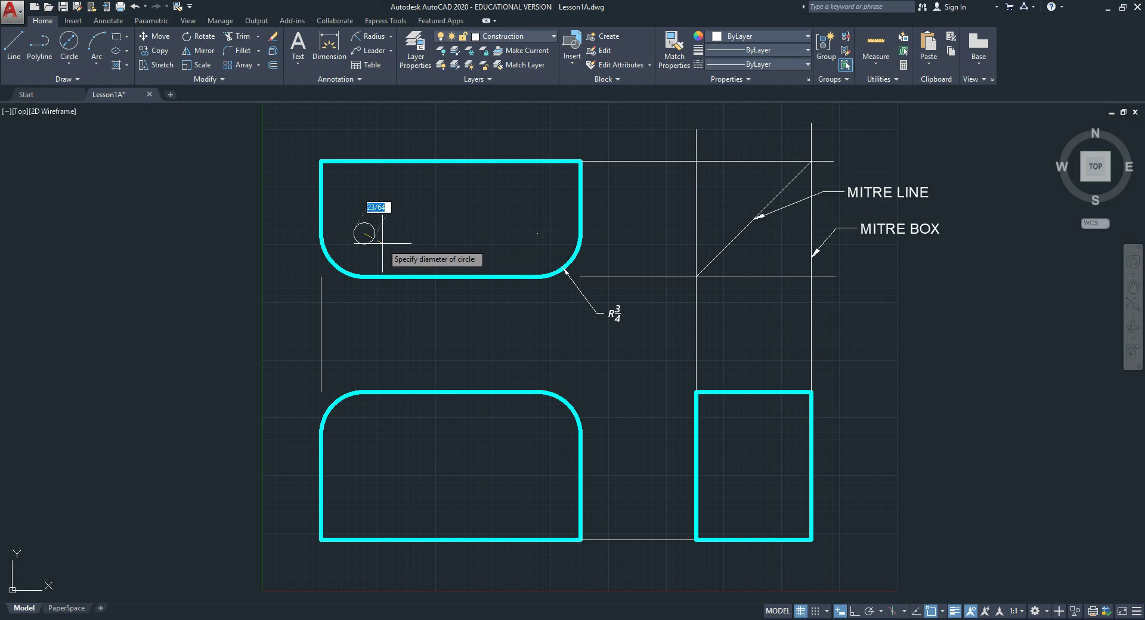
text(1/2)
key(Return)
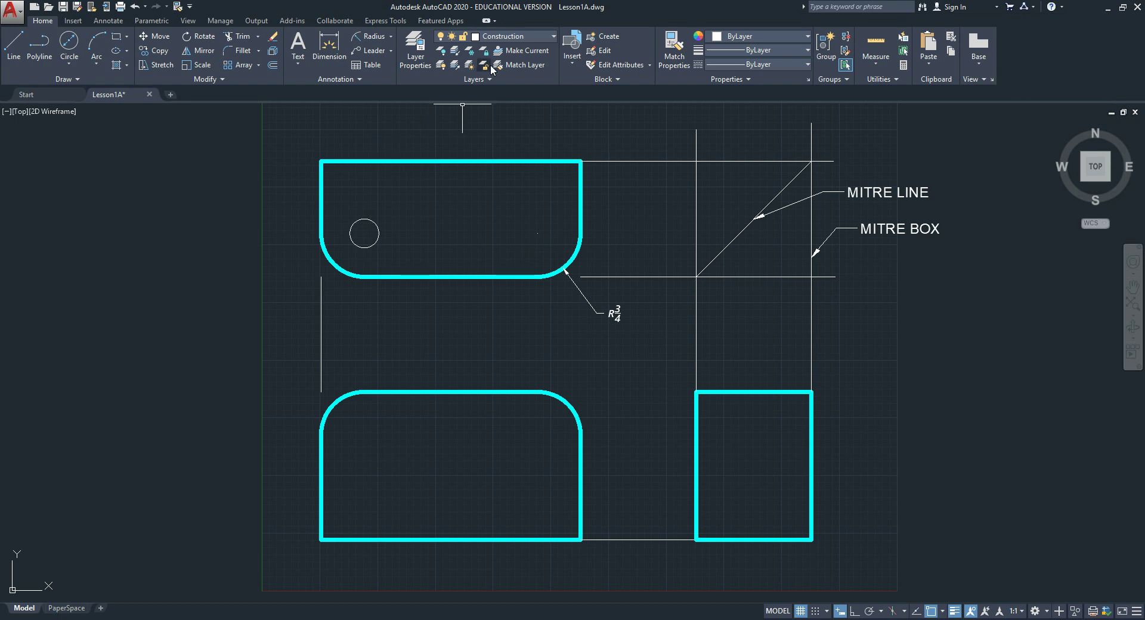
- Make Object_Lines the current layer and move the 1/2 hole circle onto it
click(519, 37)
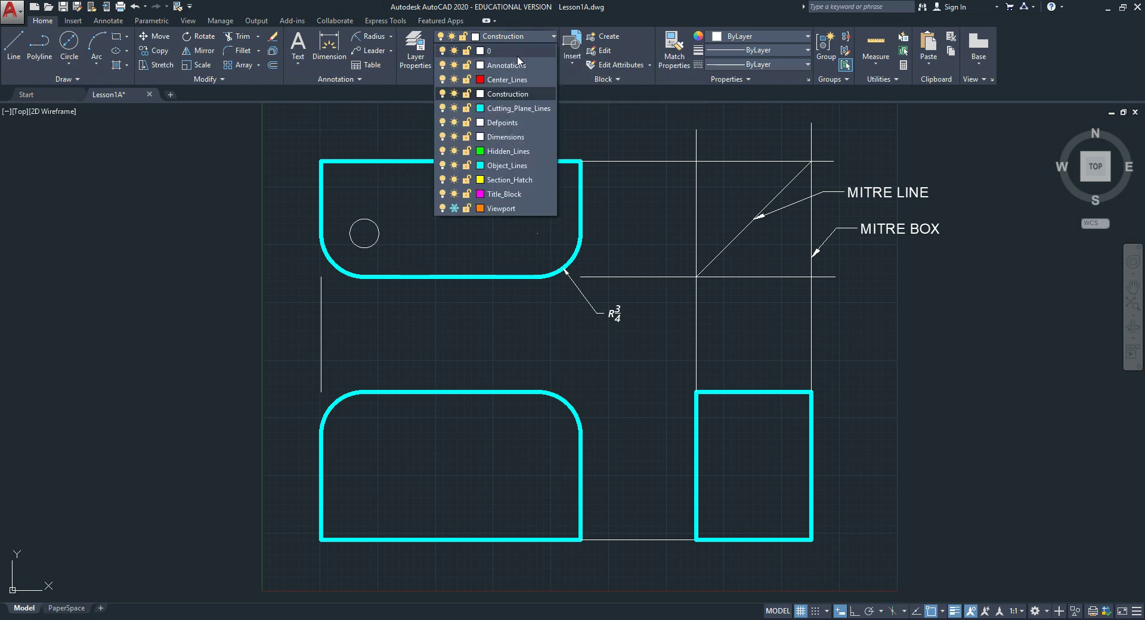
click(517, 167)
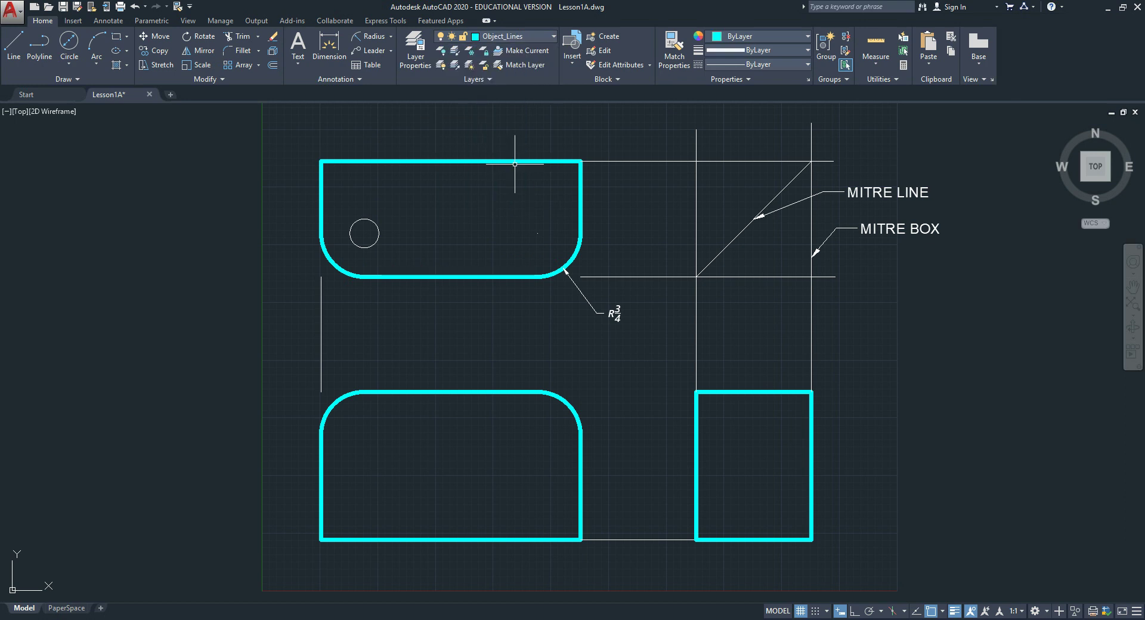
click(377, 225)
click(519, 37)
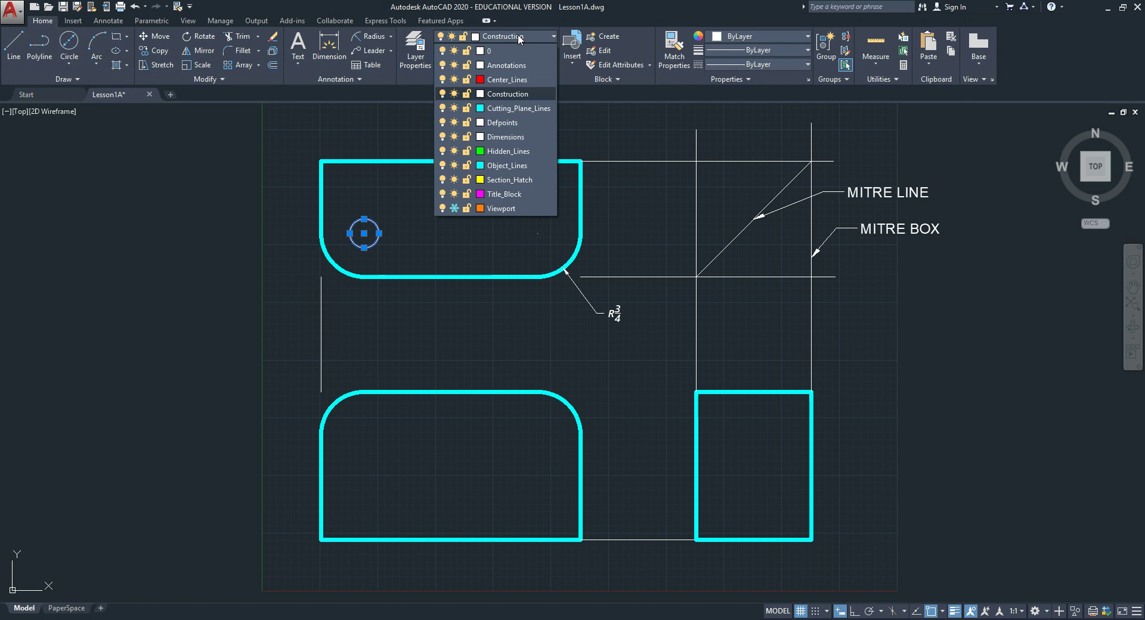
click(520, 165)
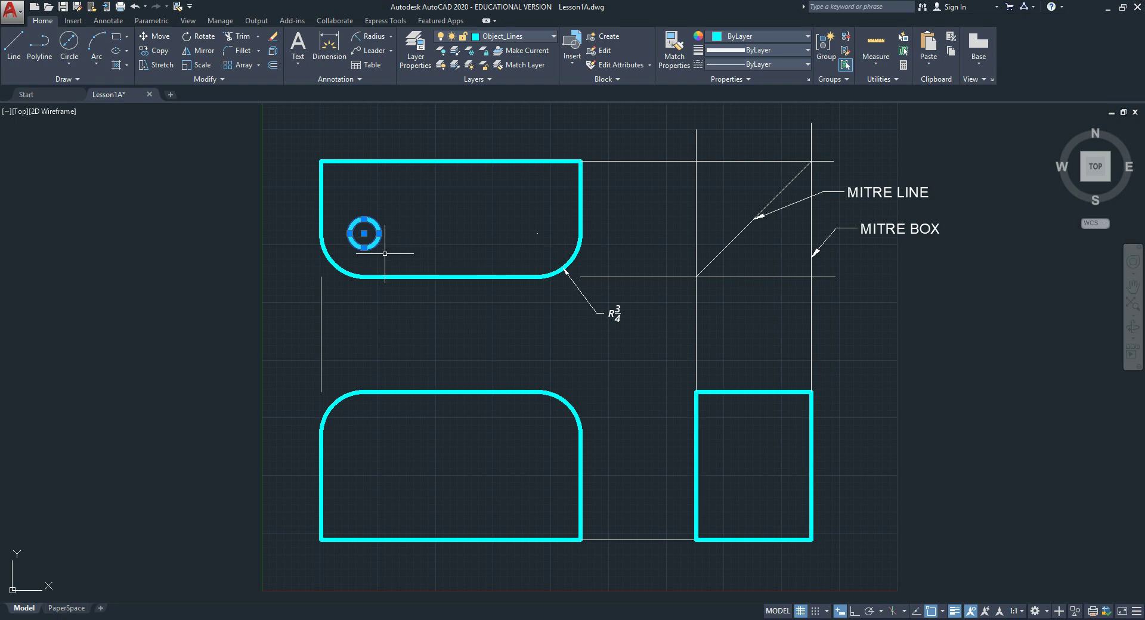
key(Escape)
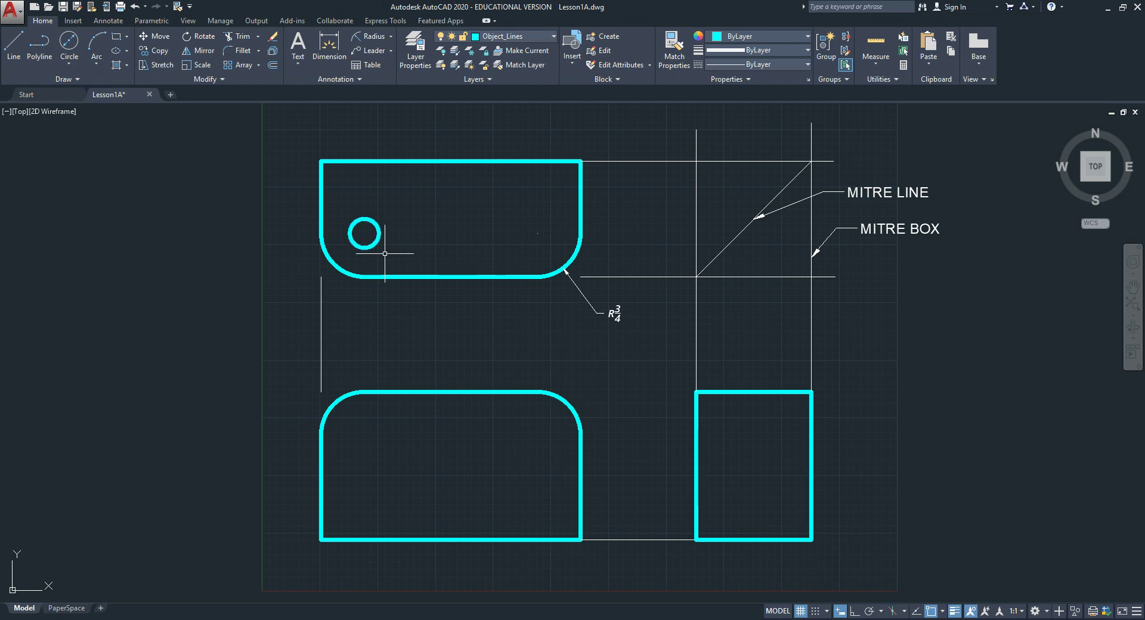
- Add three 1/2-diameter holes: the top view's right end and both ends of the front view
click(69, 57)
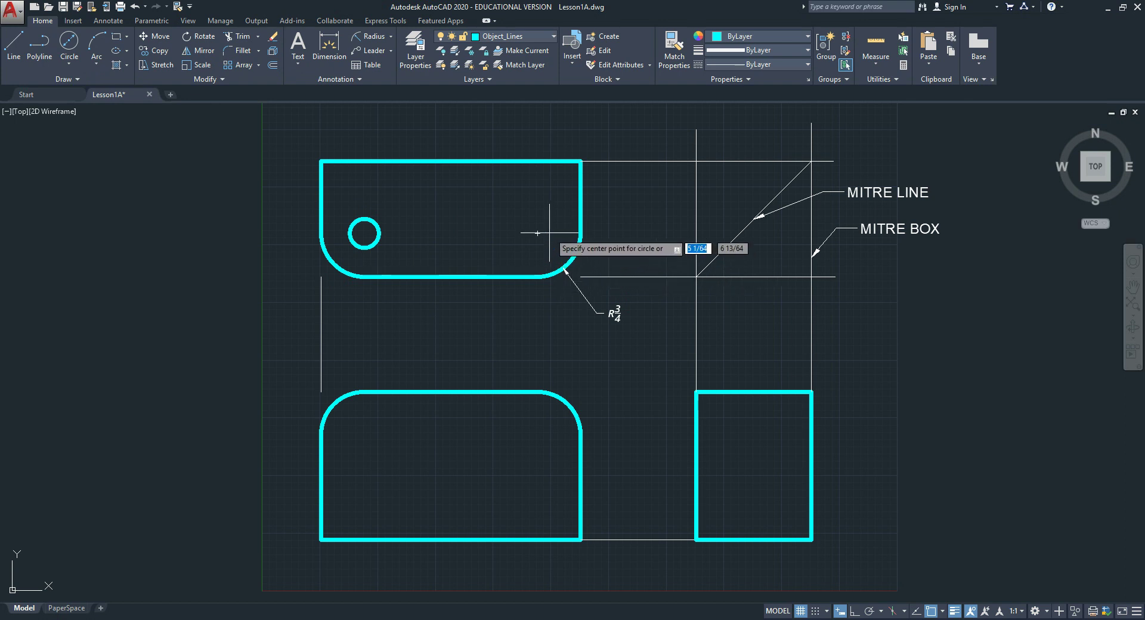
click(537, 233)
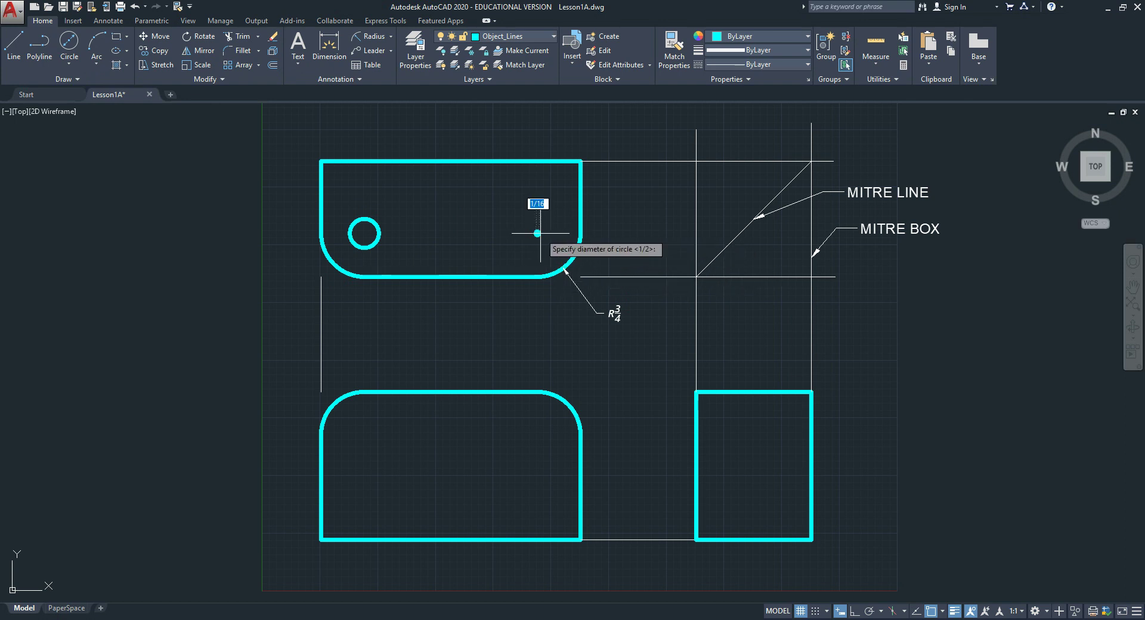
text(d)
key(Return)
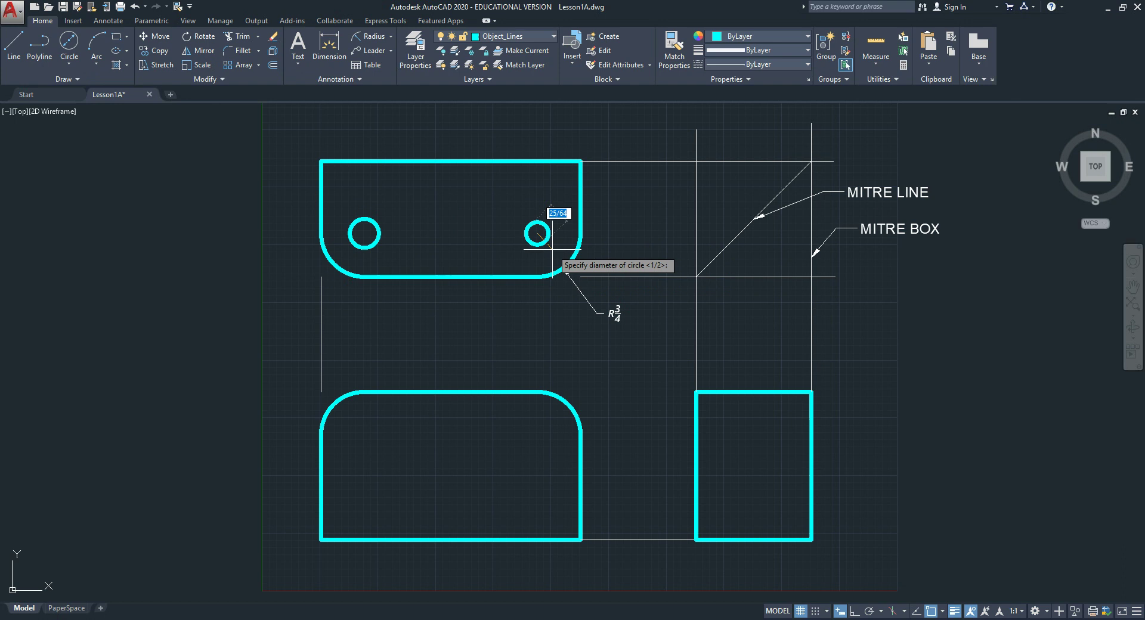
key(Return)
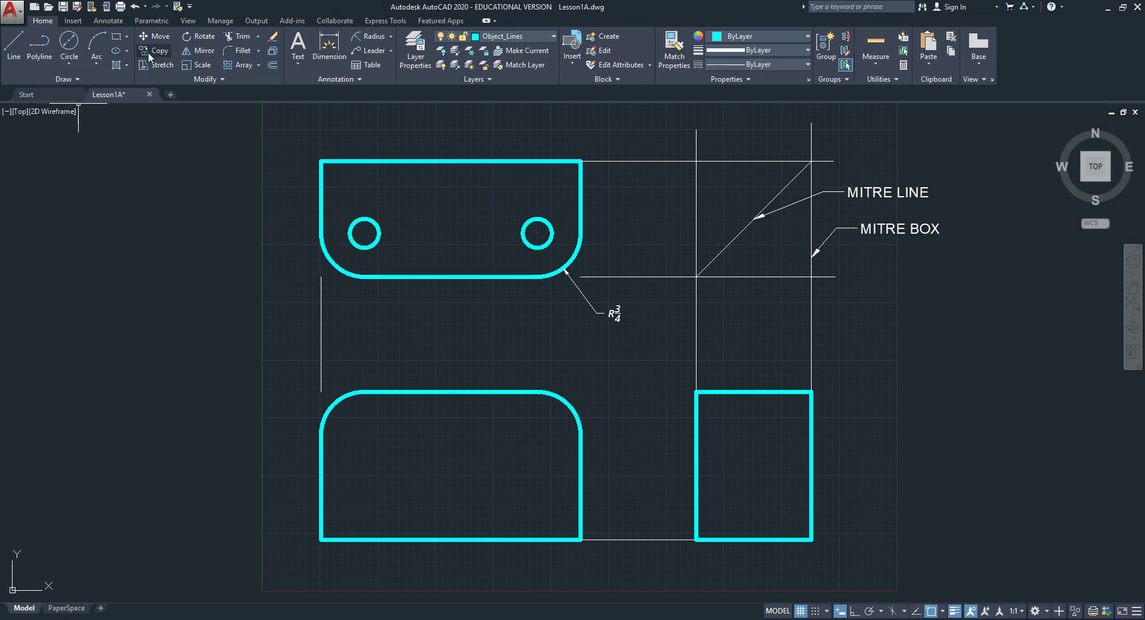
key(Return)
click(363, 434)
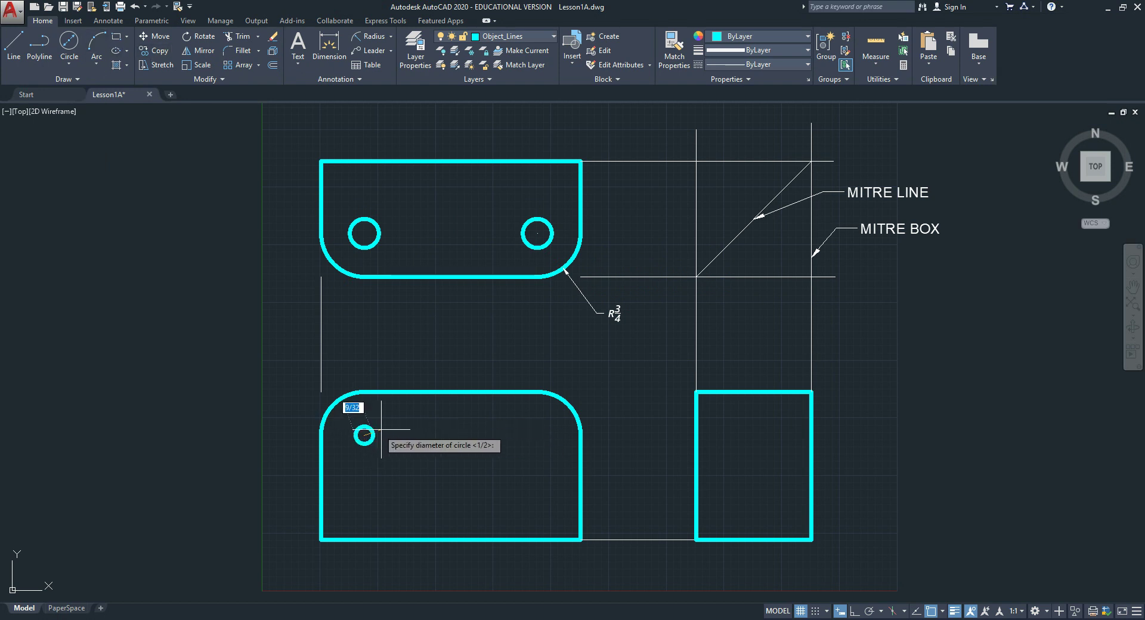
key(Return)
key(Return)
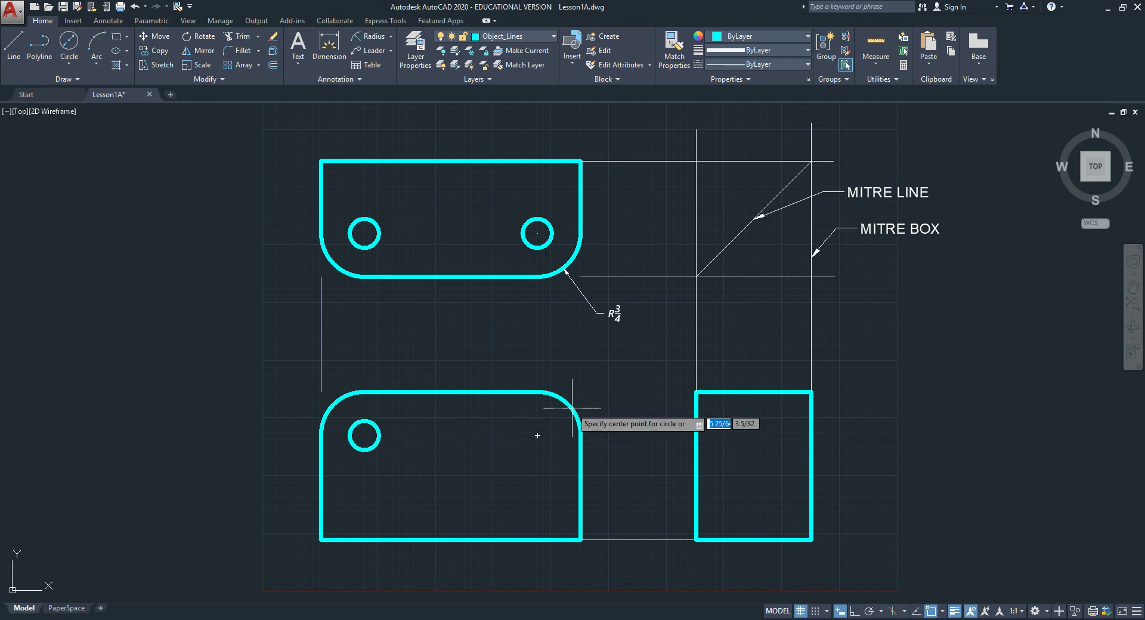
click(537, 436)
key(Return)
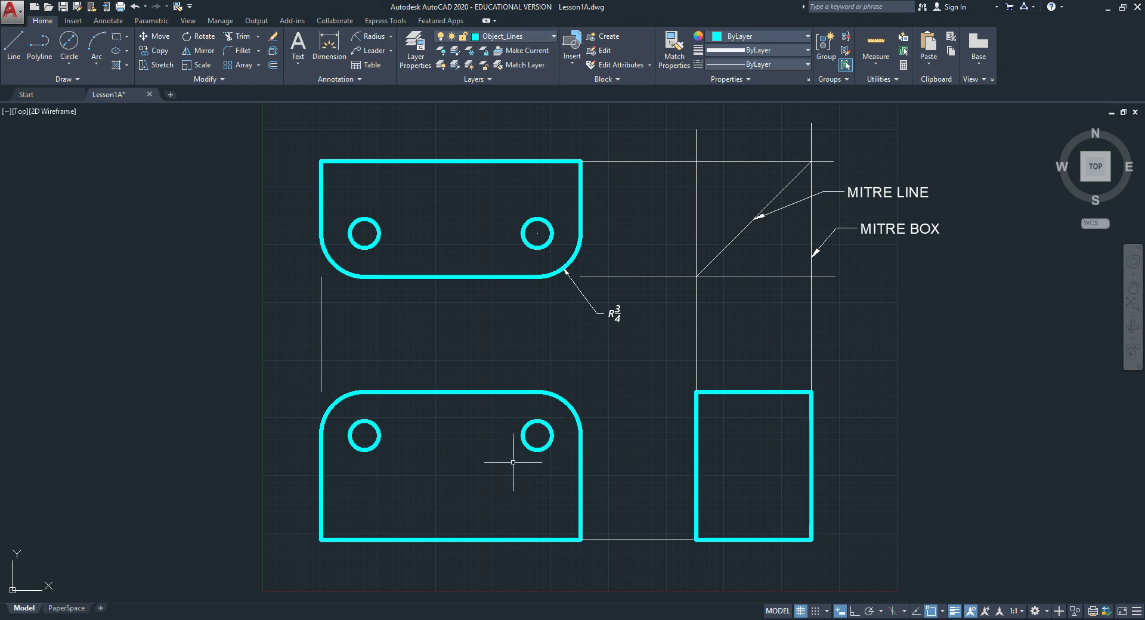
mouse_move(281, 616)
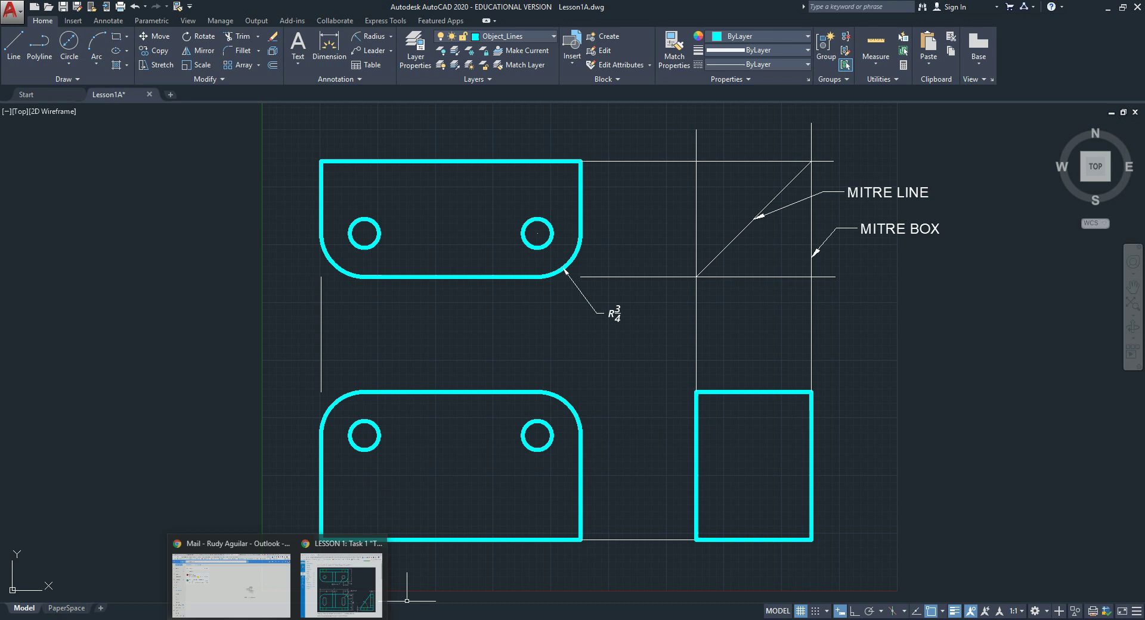
click(355, 595)
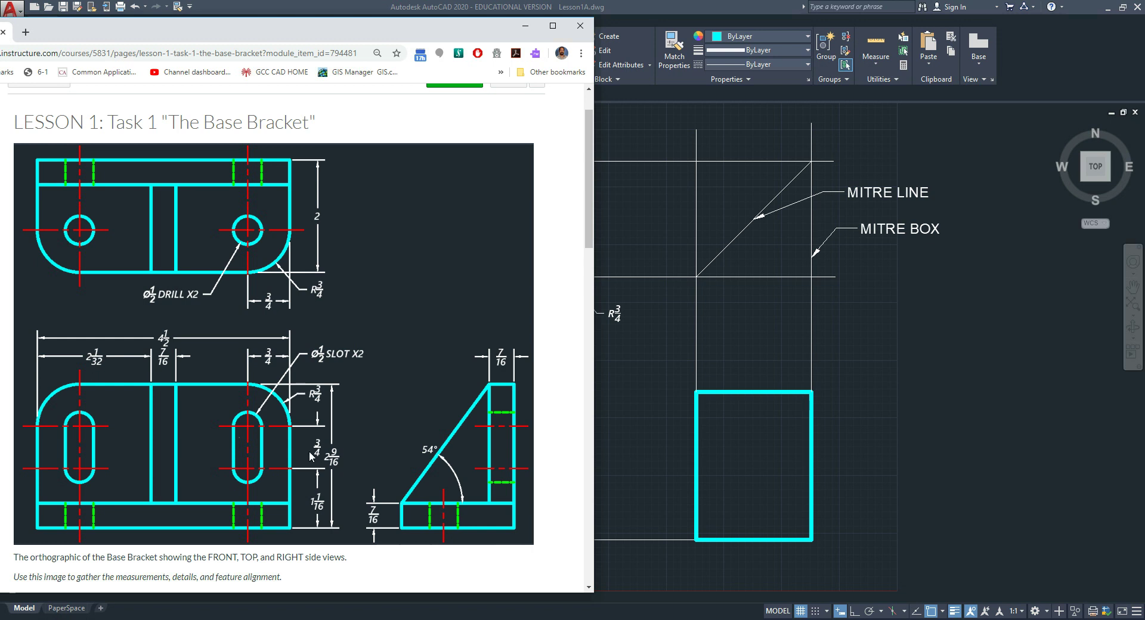
click(633, 430)
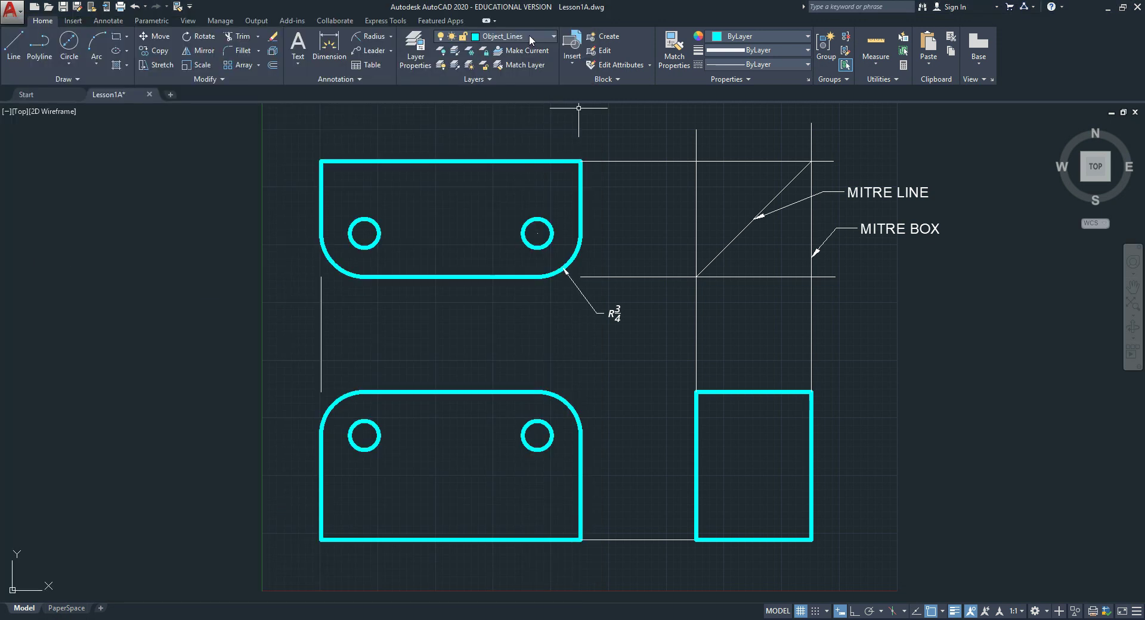
- On the Center_Lines layer, draw a 3/4-long vertical line down from the lower-left hole's centre
click(528, 35)
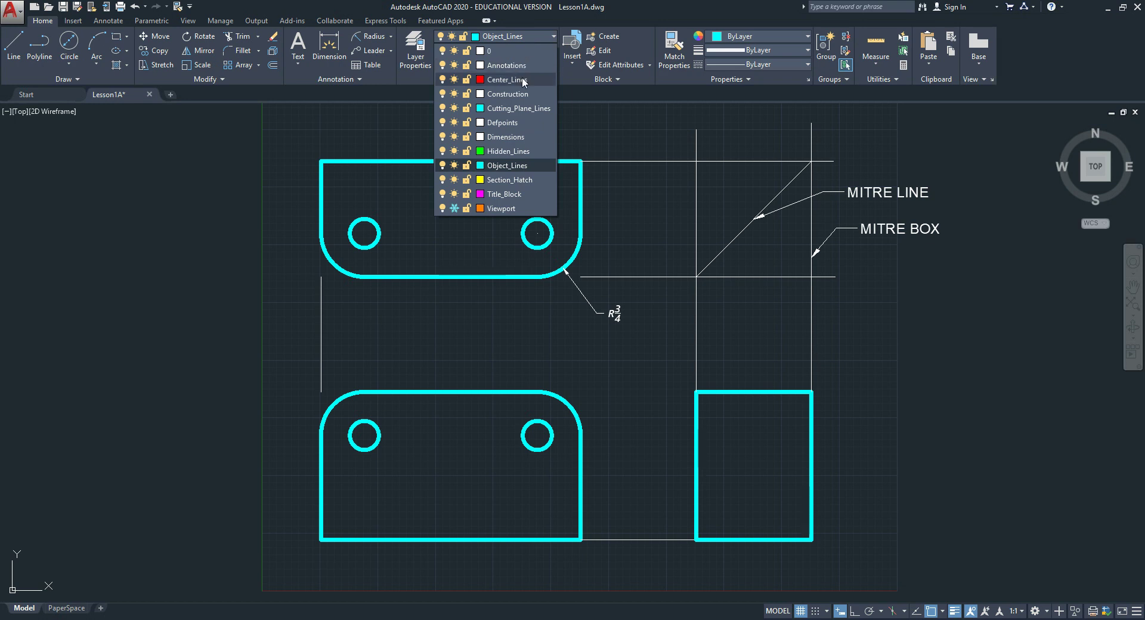
click(507, 80)
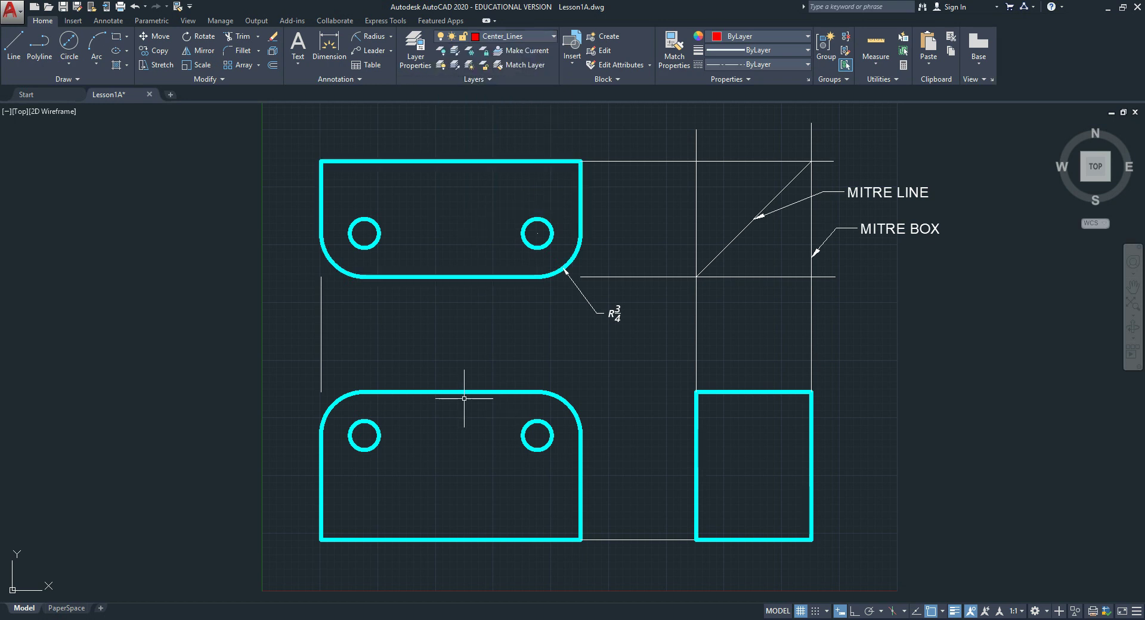
click(14, 45)
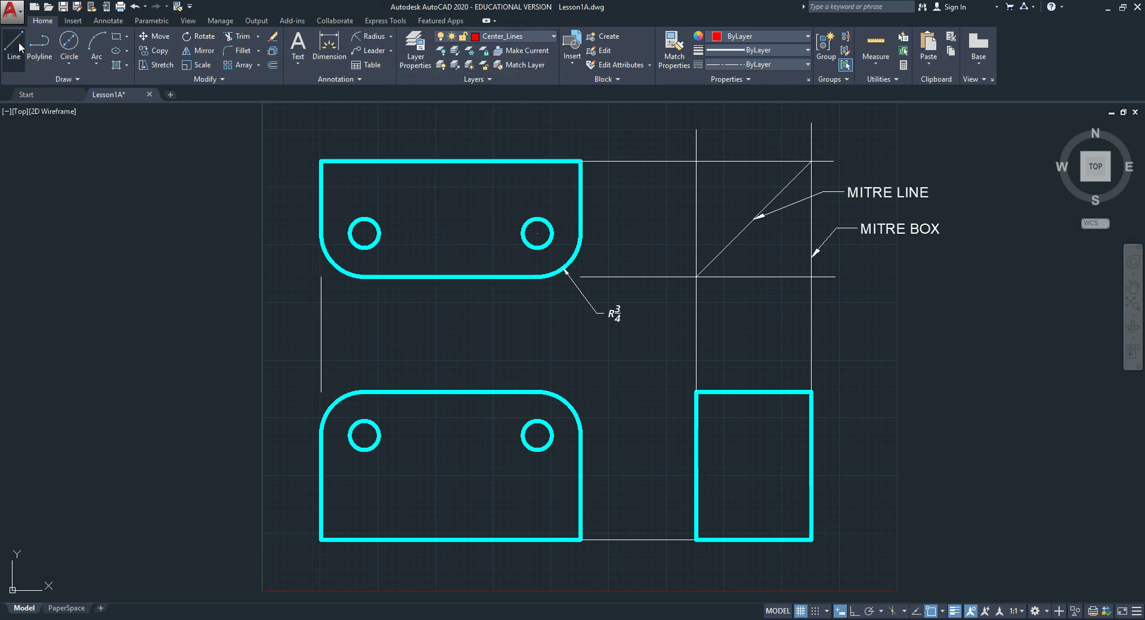
click(364, 435)
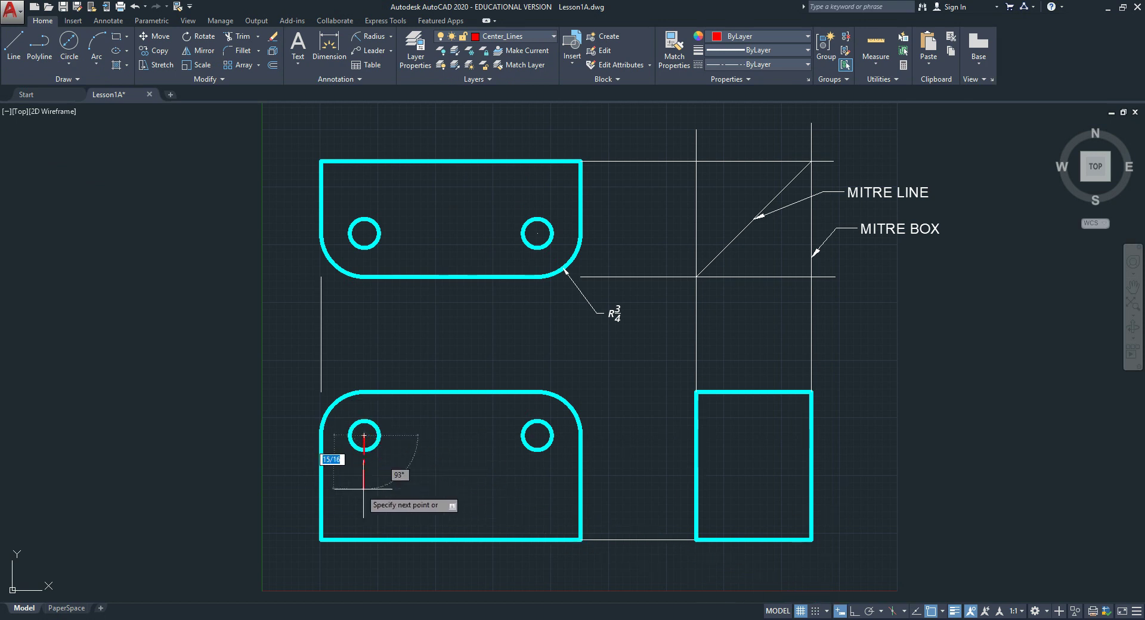
click(854, 610)
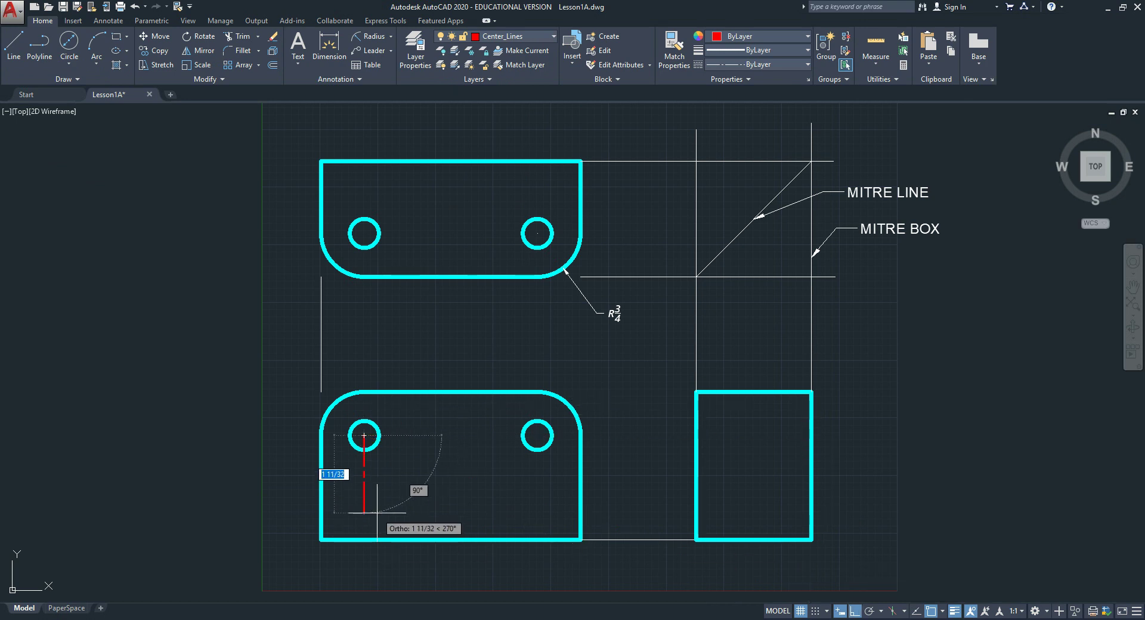
text(3/4)
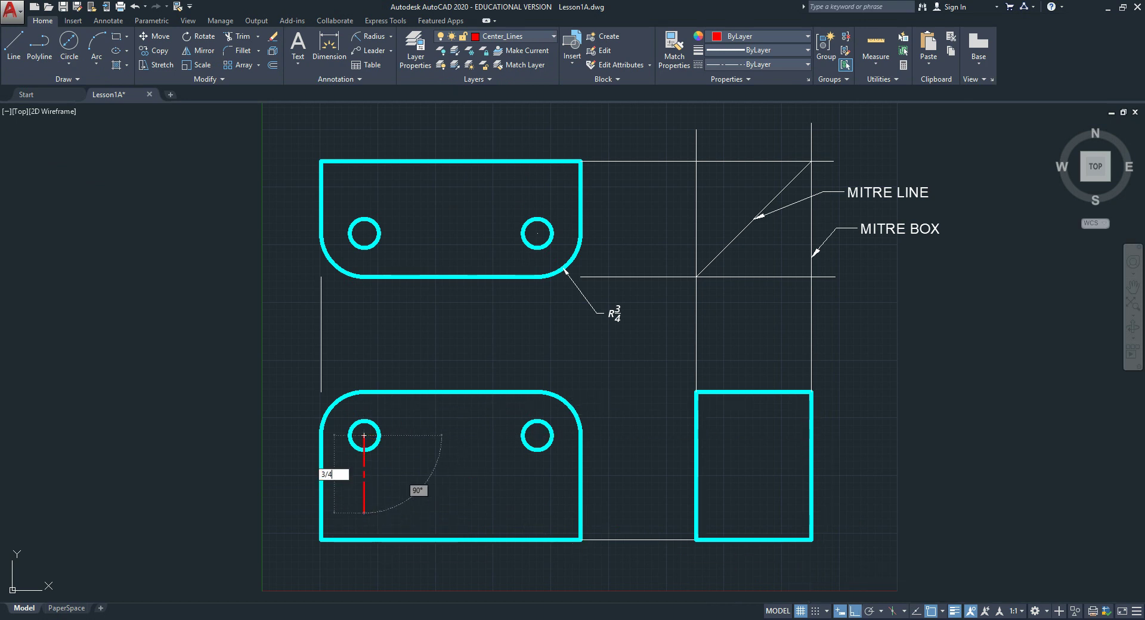
key(Return)
key(Return)
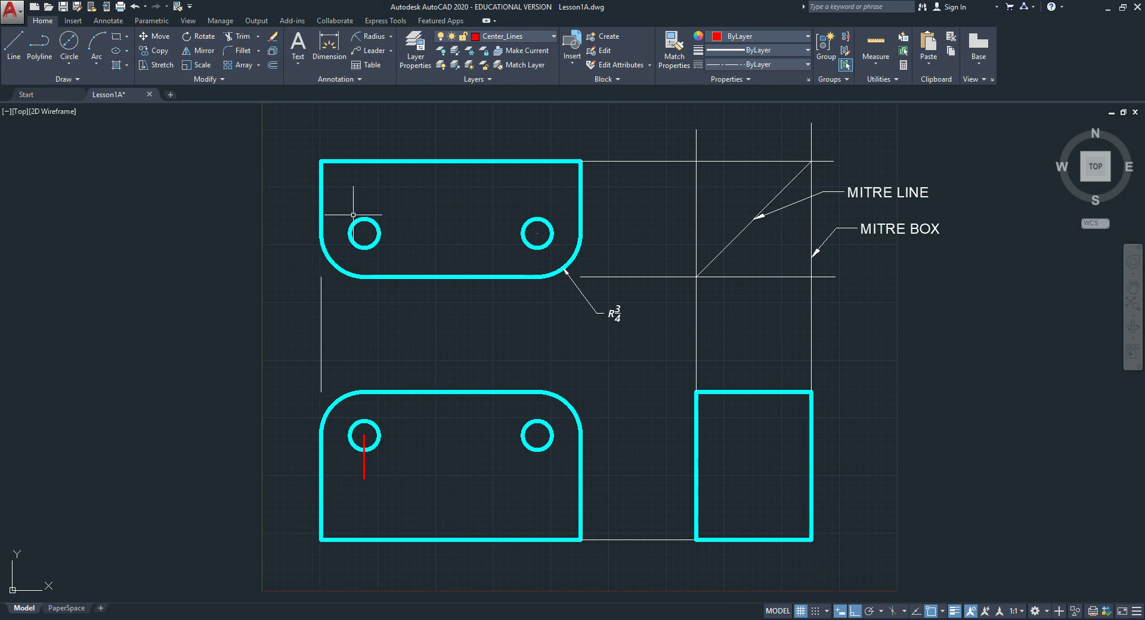
- Copy both front-view holes from the left hole's centre to the centre line's lower end
click(148, 52)
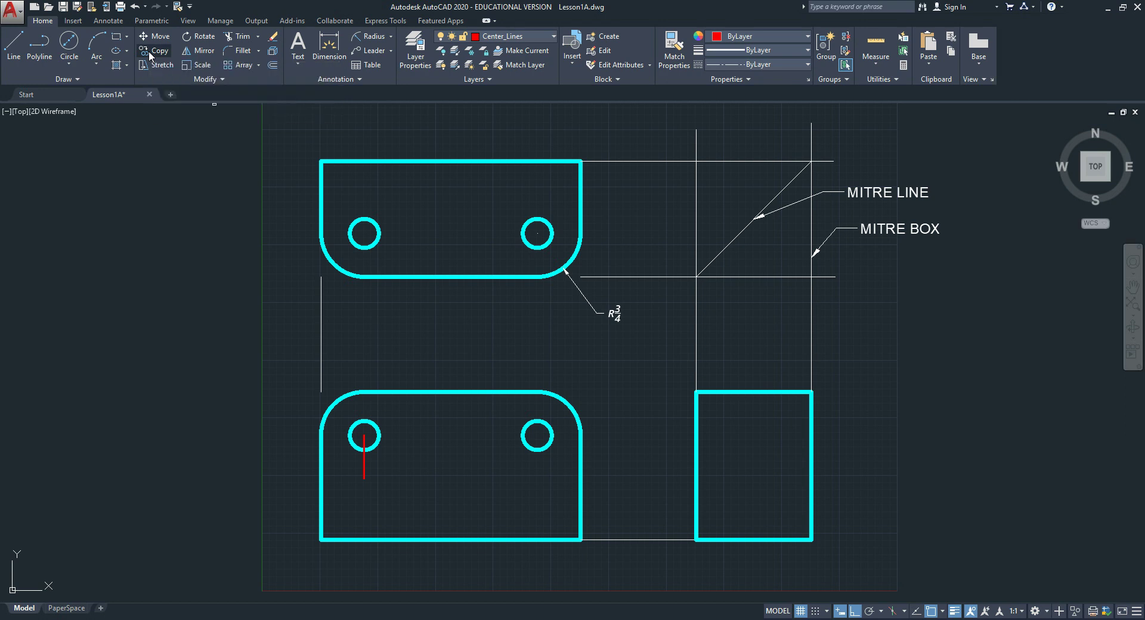
click(538, 450)
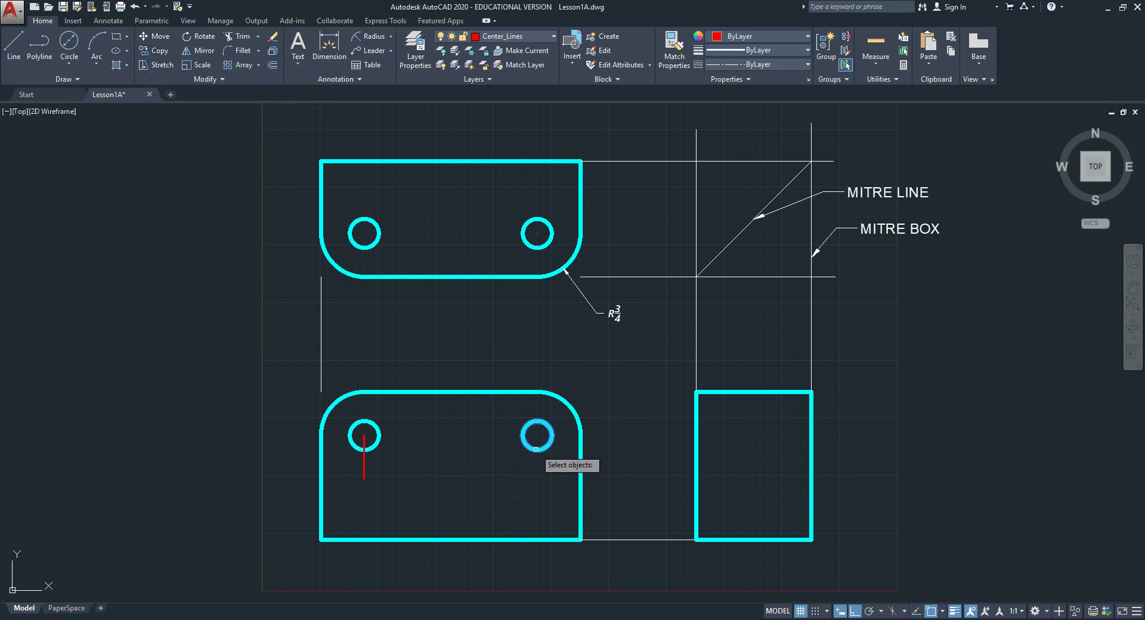
click(378, 431)
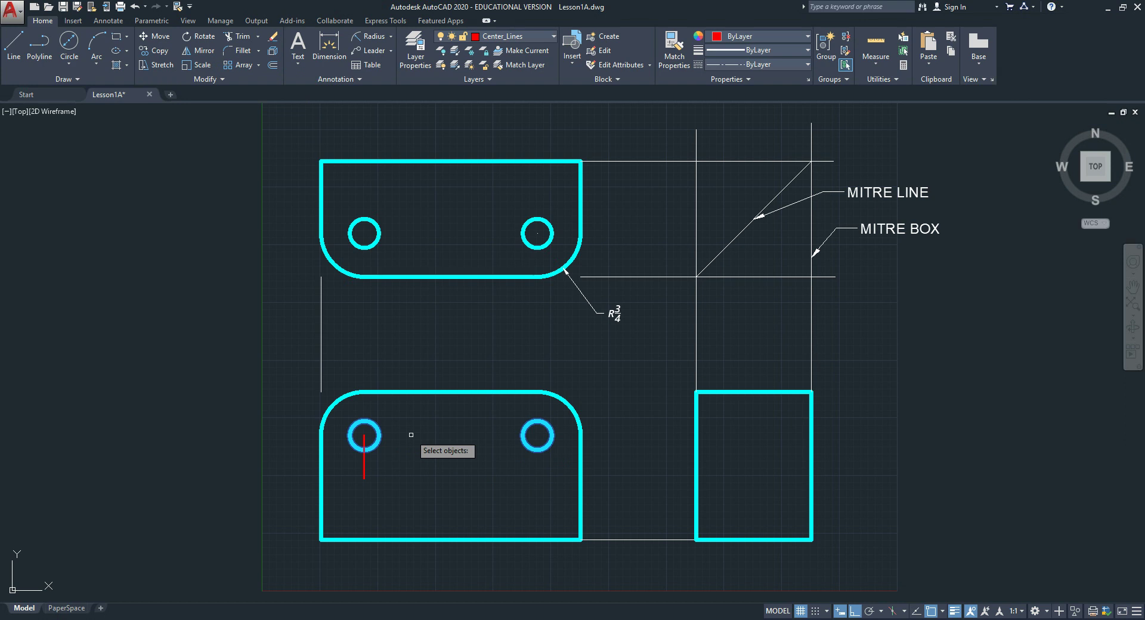
key(Return)
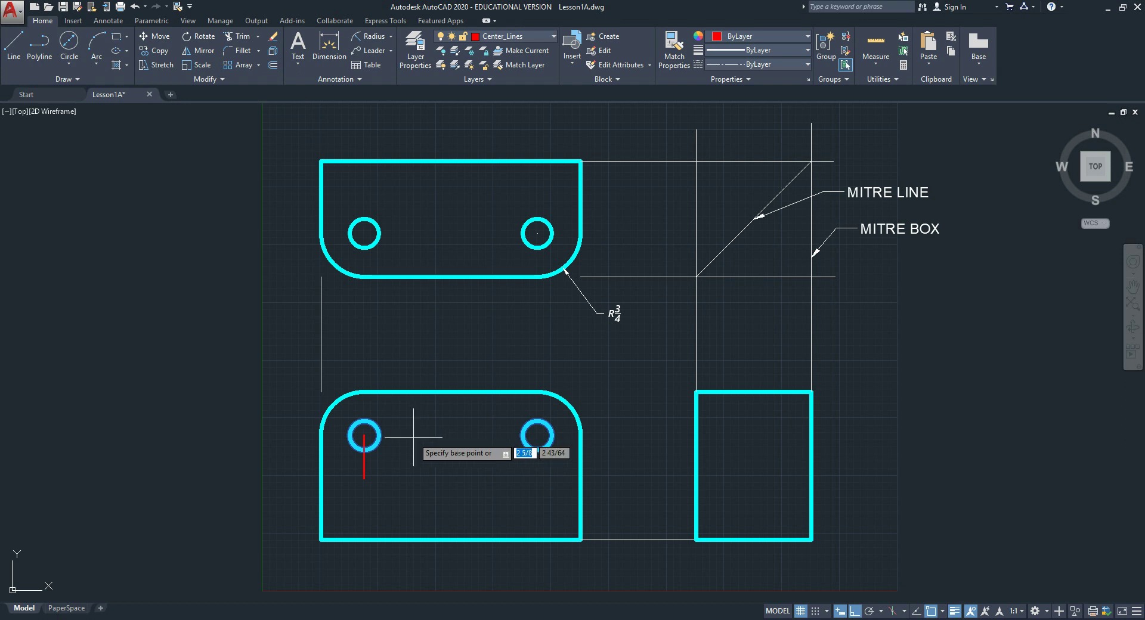
click(363, 435)
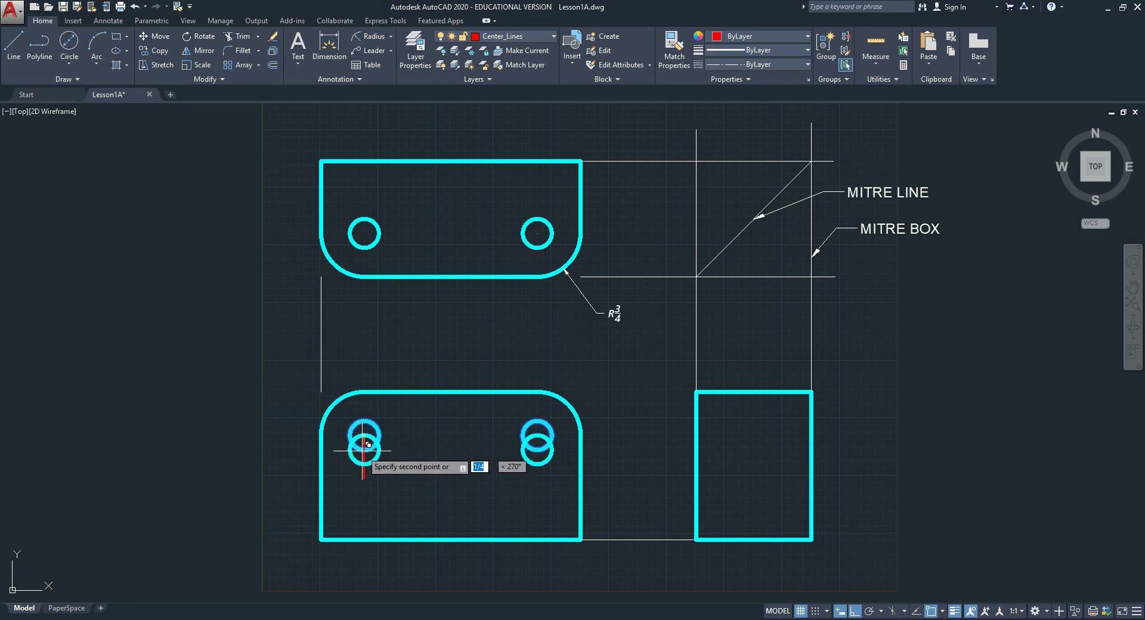
click(364, 478)
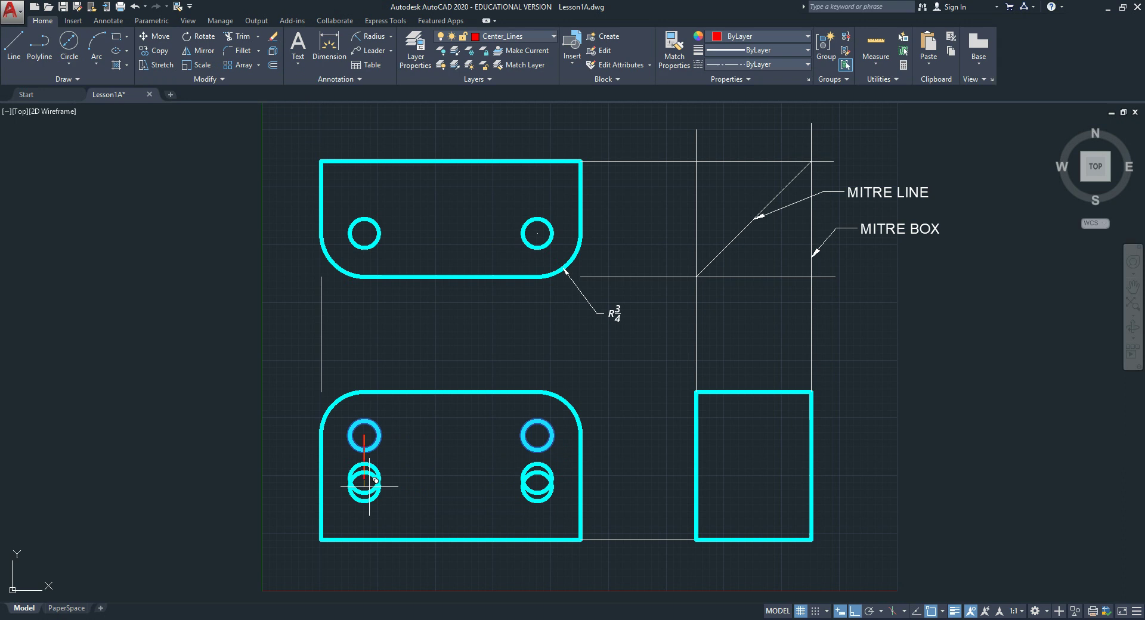
key(Escape)
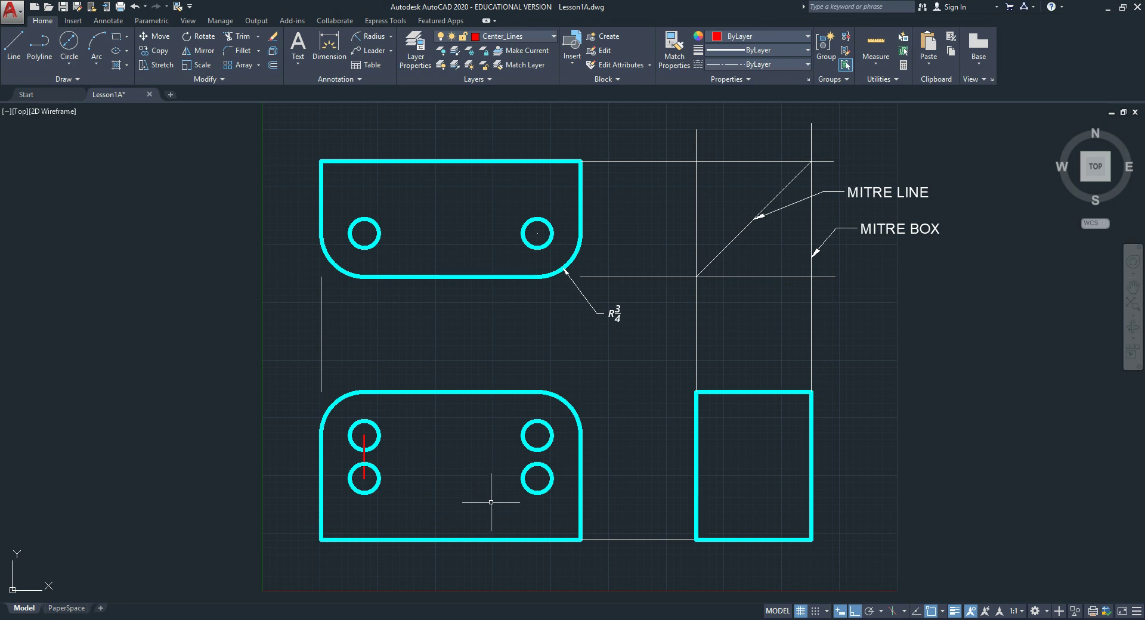
- Make Object_Lines current and draw a vertical tangent line along the hole pair's right side
click(531, 37)
click(527, 165)
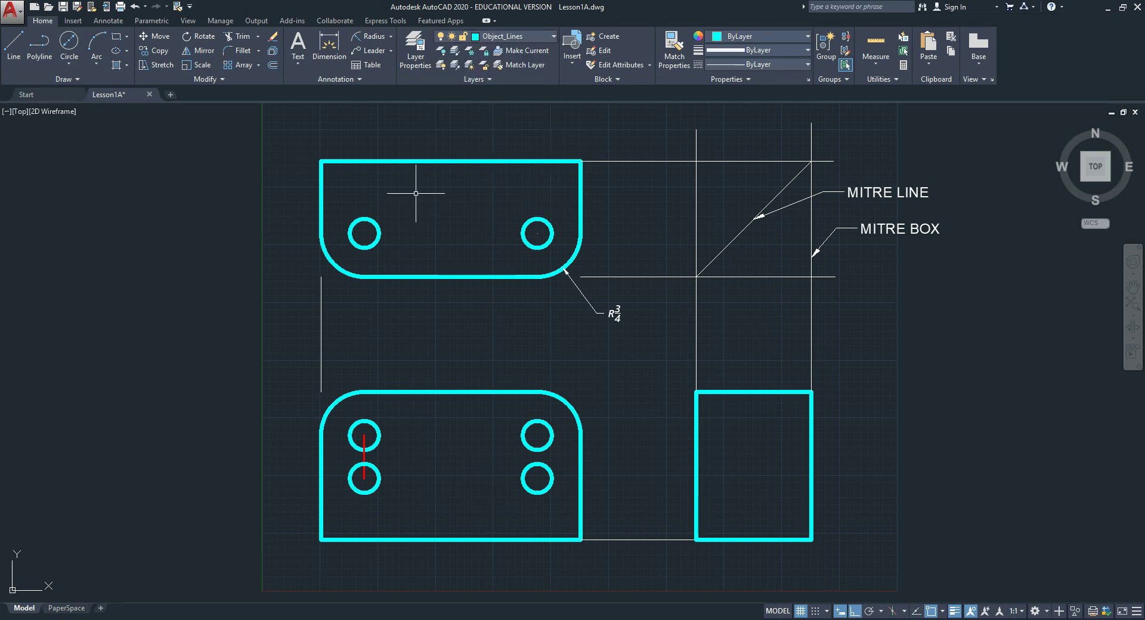
click(14, 53)
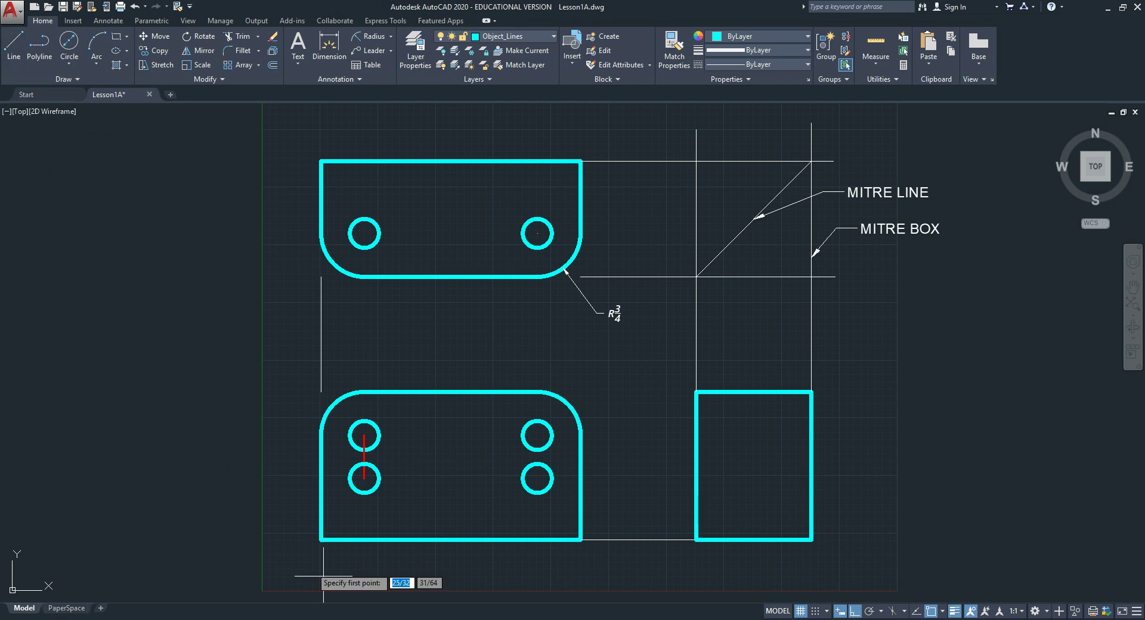
scroll(384, 479, up, 4)
scroll(383, 479, up, 2)
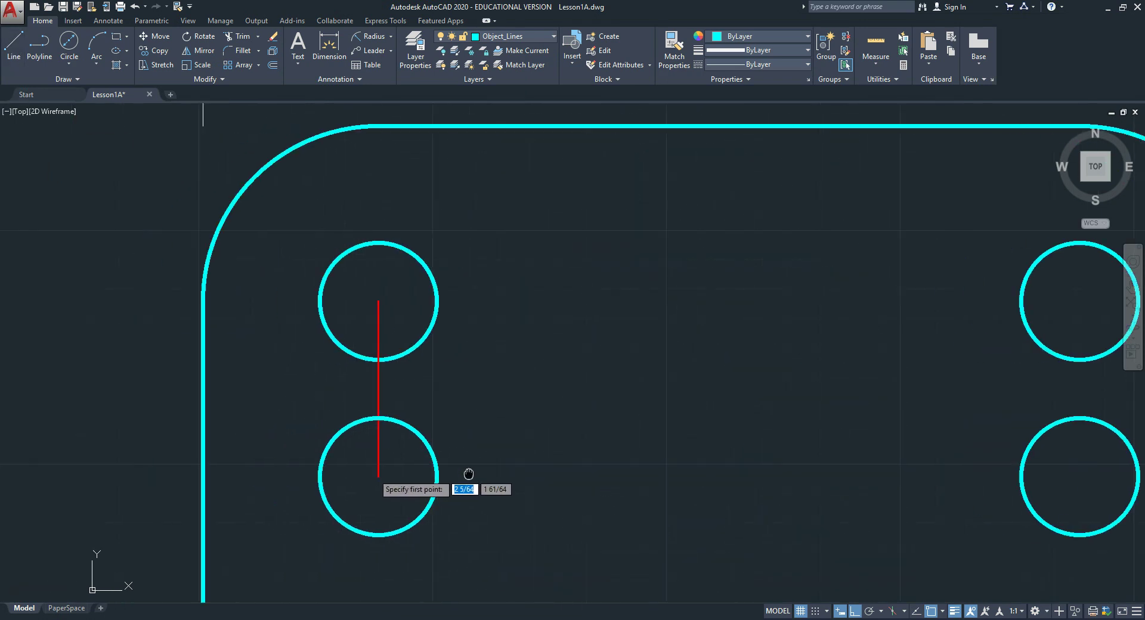
click(500, 300)
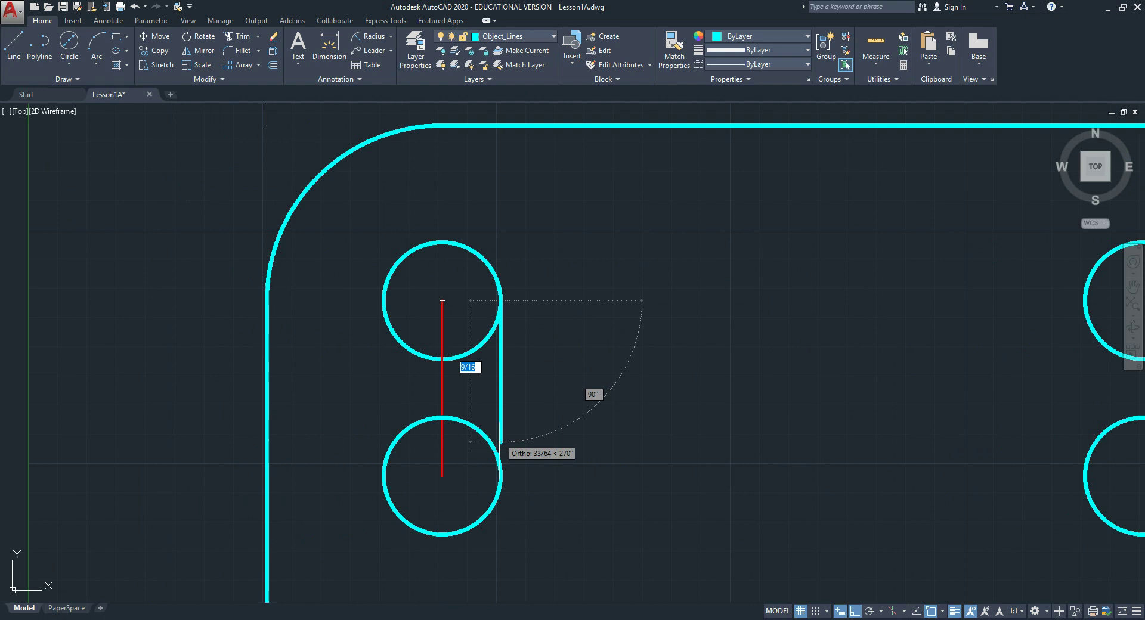
click(500, 475)
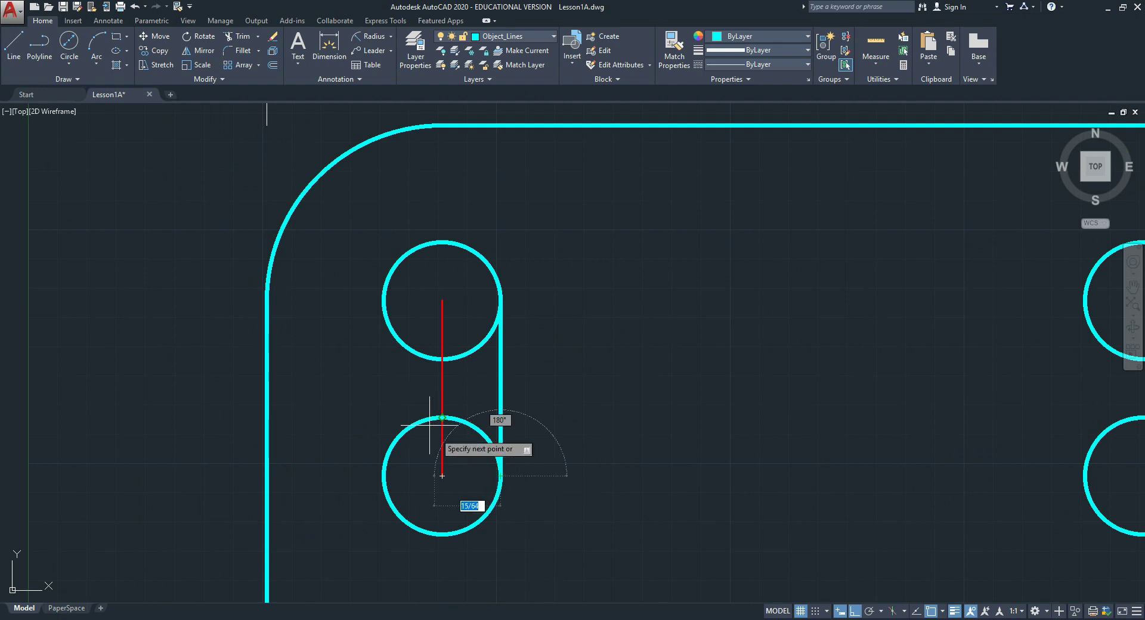
key(Return)
key(Return)
- Draw the matching vertical tangent line along the hole pair's left side
click(383, 300)
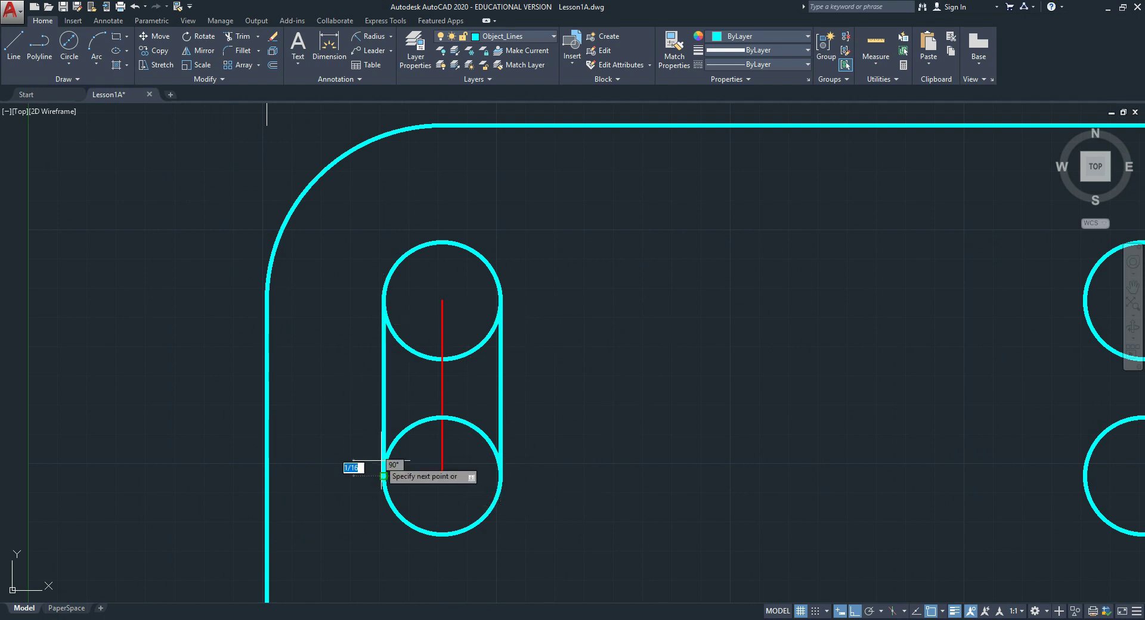
click(346, 467)
key(Return)
middle_drag(736, 449, 419, 426)
scroll(662, 458, down, 3)
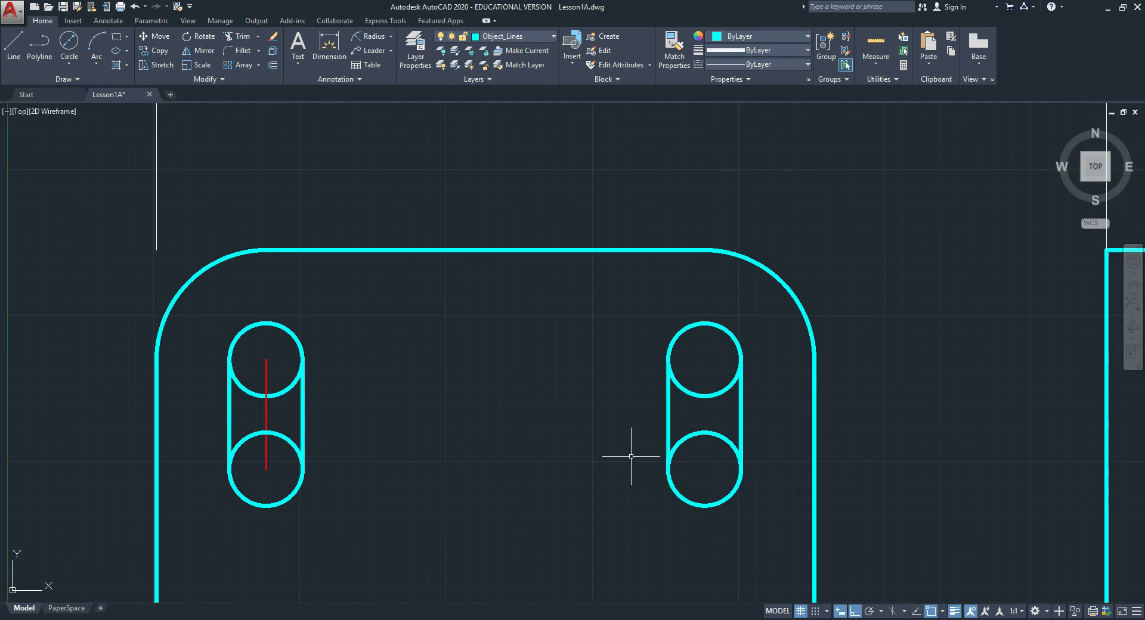
middle_drag(539, 470, 610, 467)
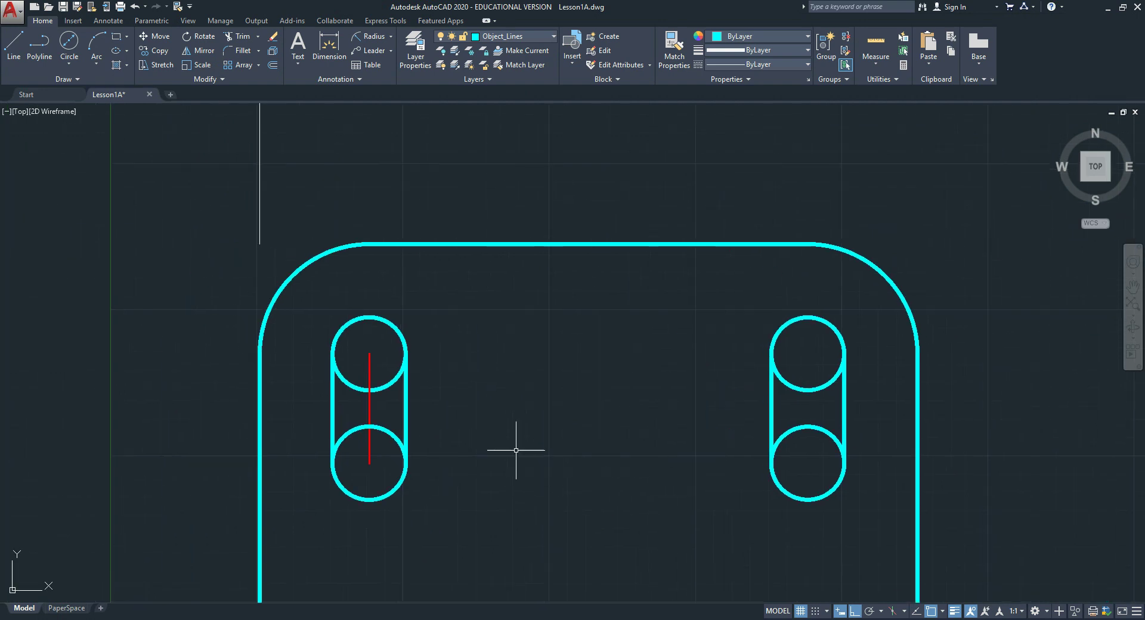
- Trim the inner arcs of both hole pairs so each pair becomes an obround slot
click(242, 40)
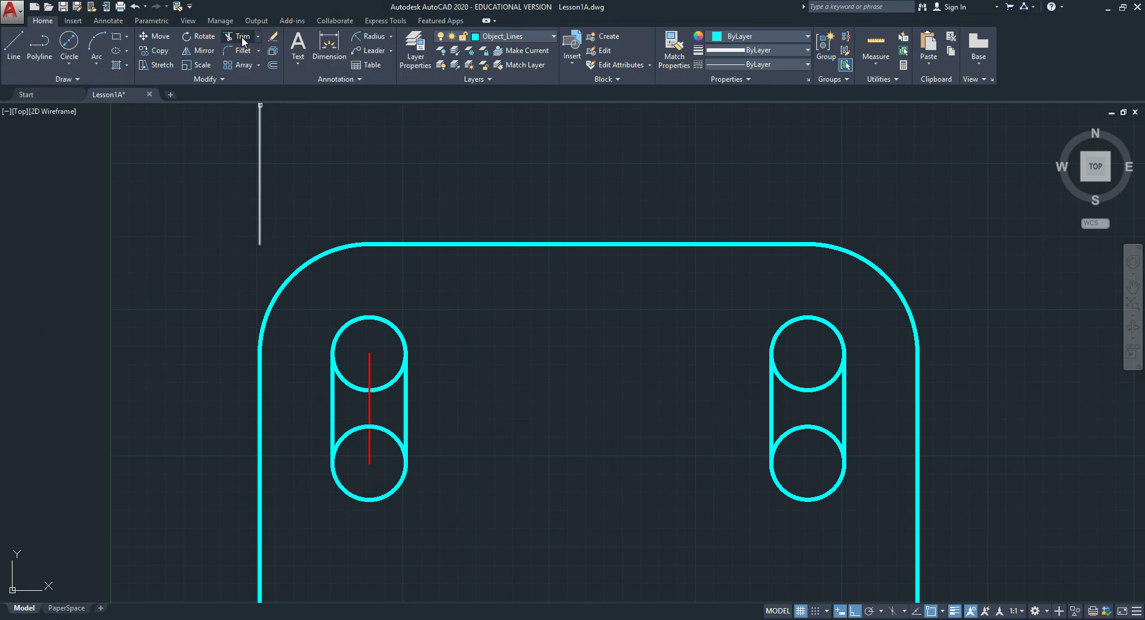
scroll(451, 339, down, 3)
middle_drag(423, 365, 460, 424)
scroll(473, 423, up, 2)
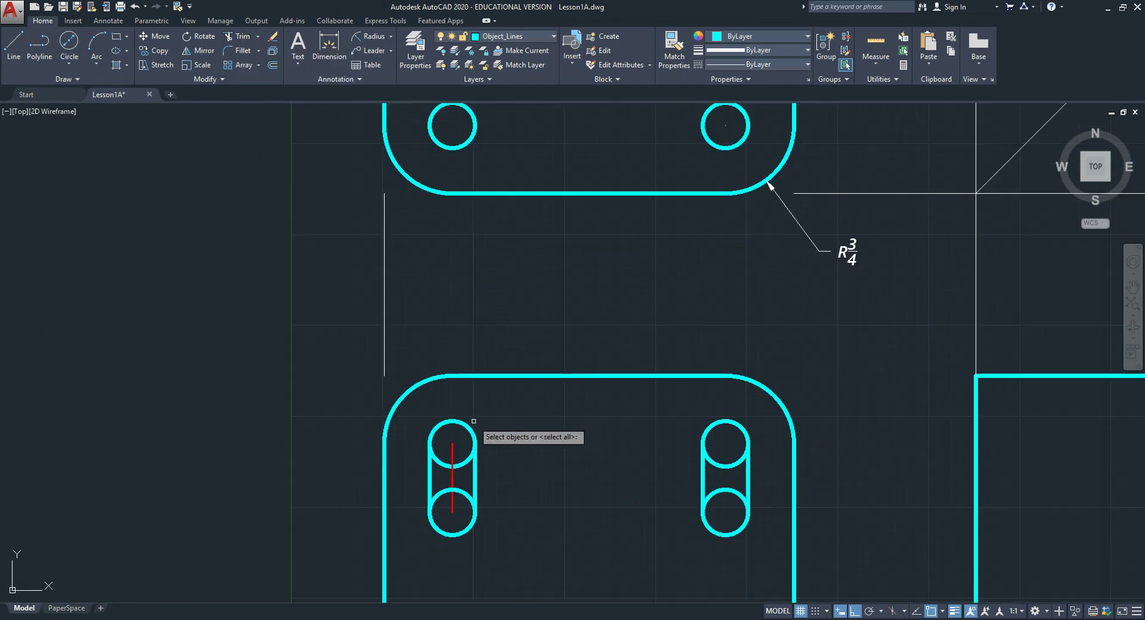
key(Return)
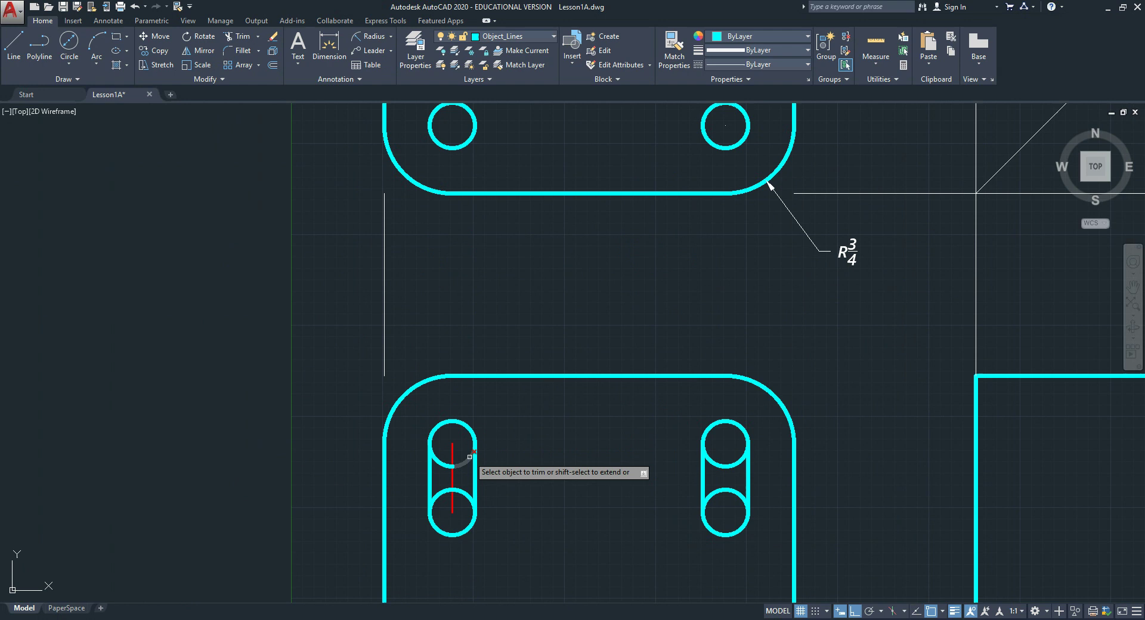
click(465, 462)
click(463, 492)
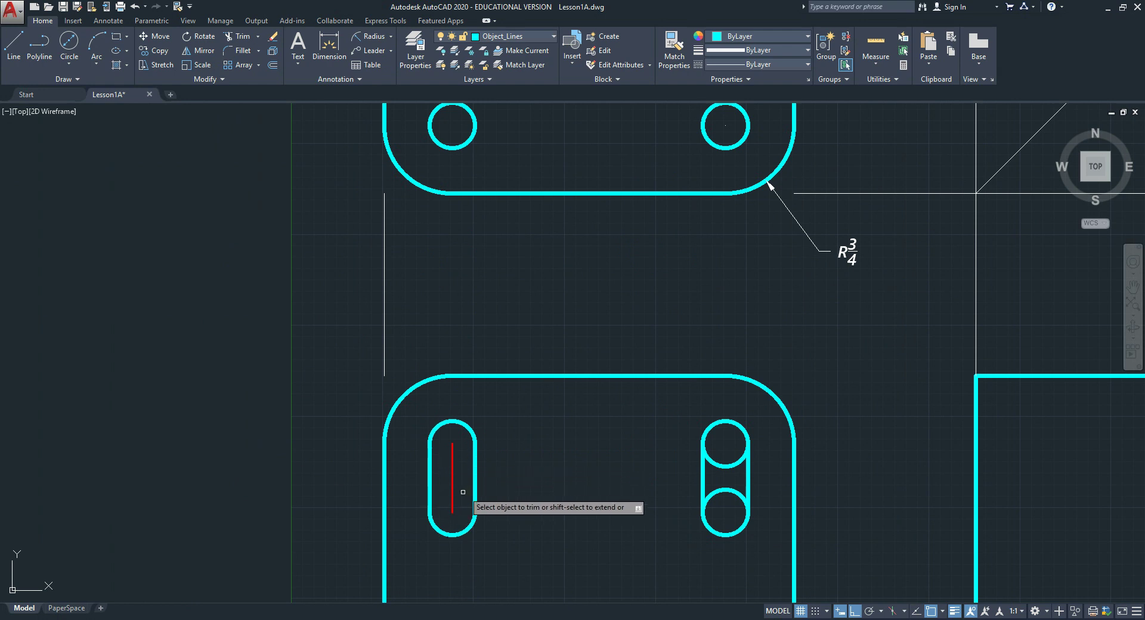
click(724, 486)
click(734, 463)
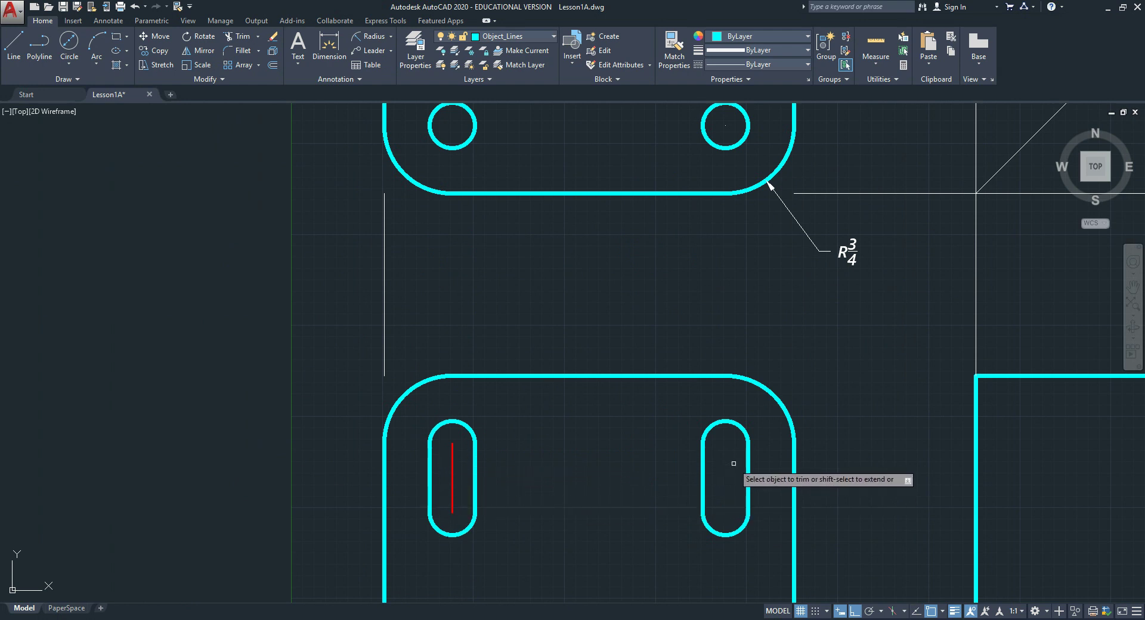
- Bring up the Base Bracket lesson page in Chrome
key(Escape)
scroll(570, 467, down, 2)
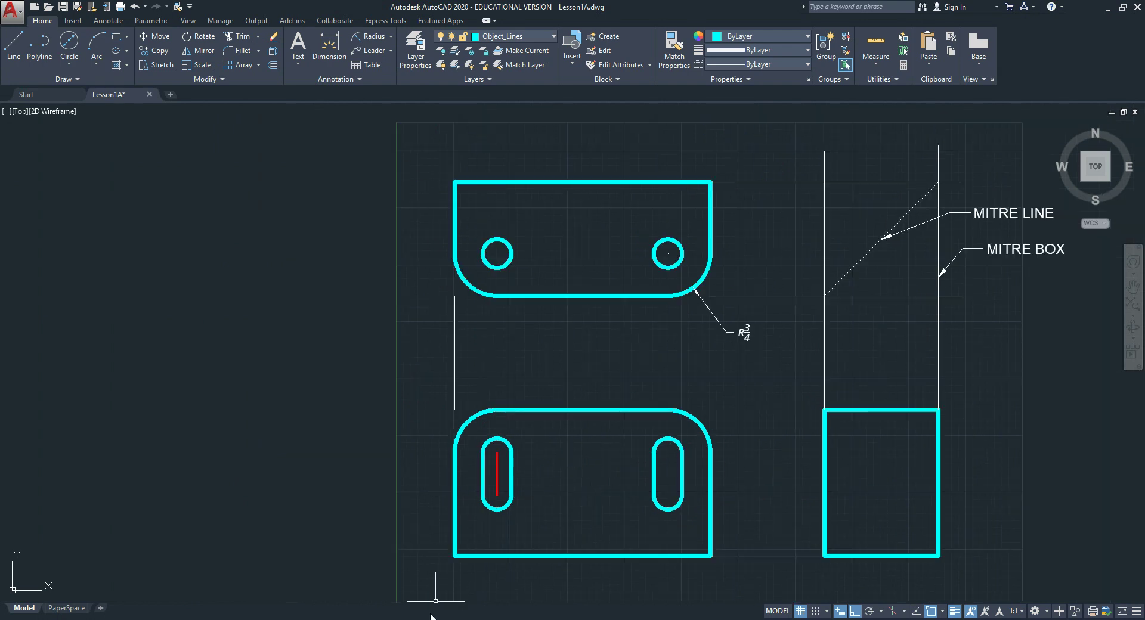
click(344, 596)
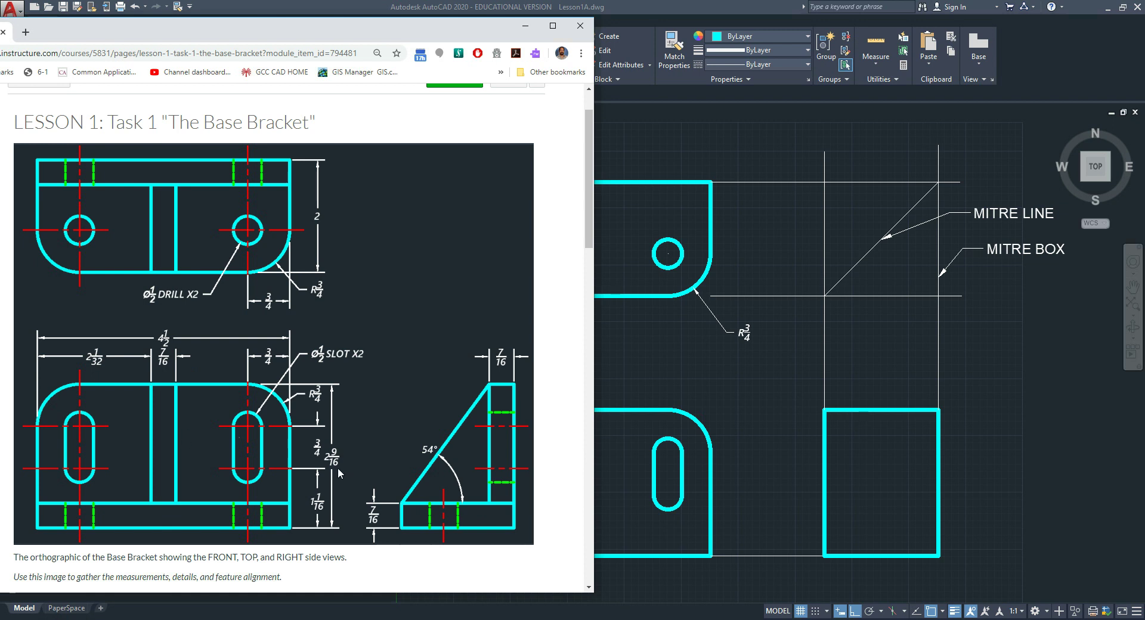
- Put away the Base Bracket lesson page to return to the AutoCAD drawing
click(706, 371)
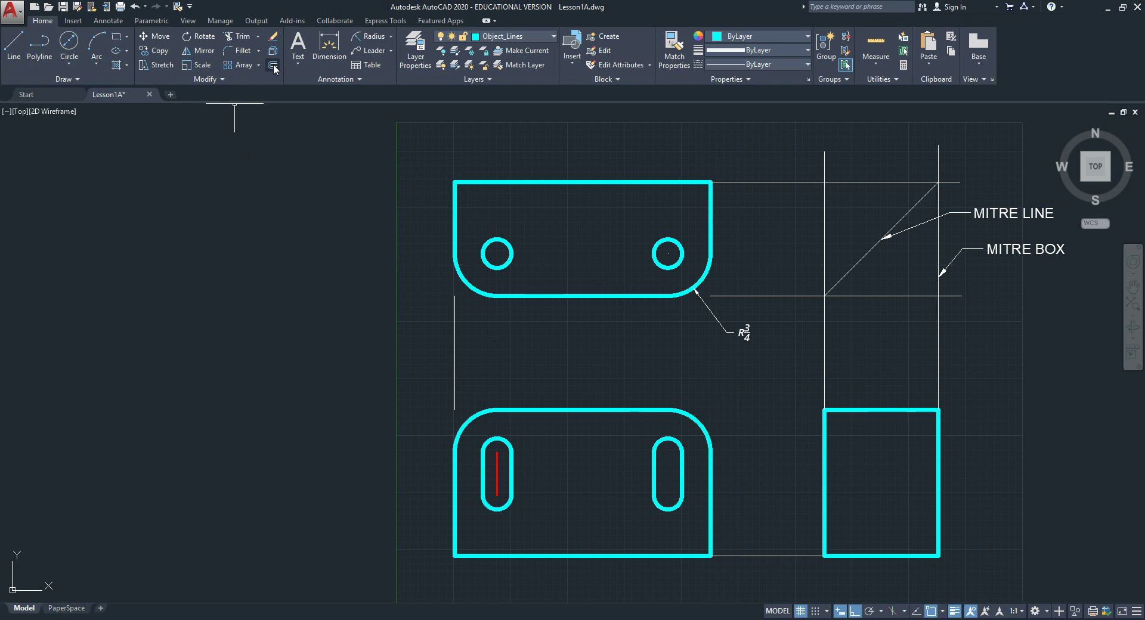
- Explode the top, bottom and side-view outlines into separate line and arc segments
click(592, 183)
click(578, 409)
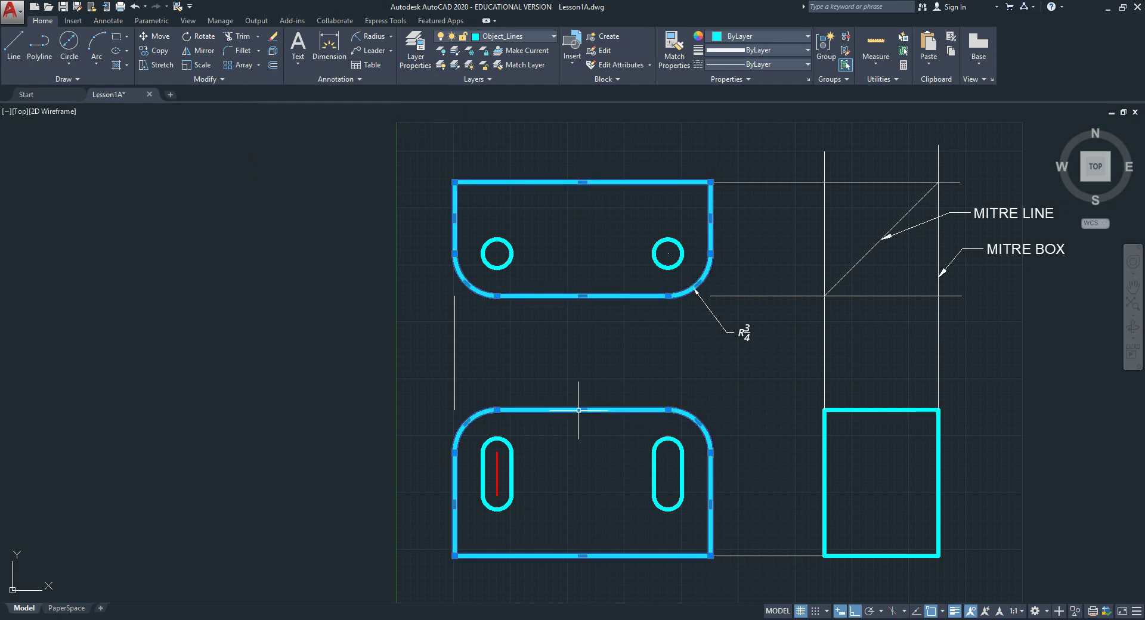
click(874, 410)
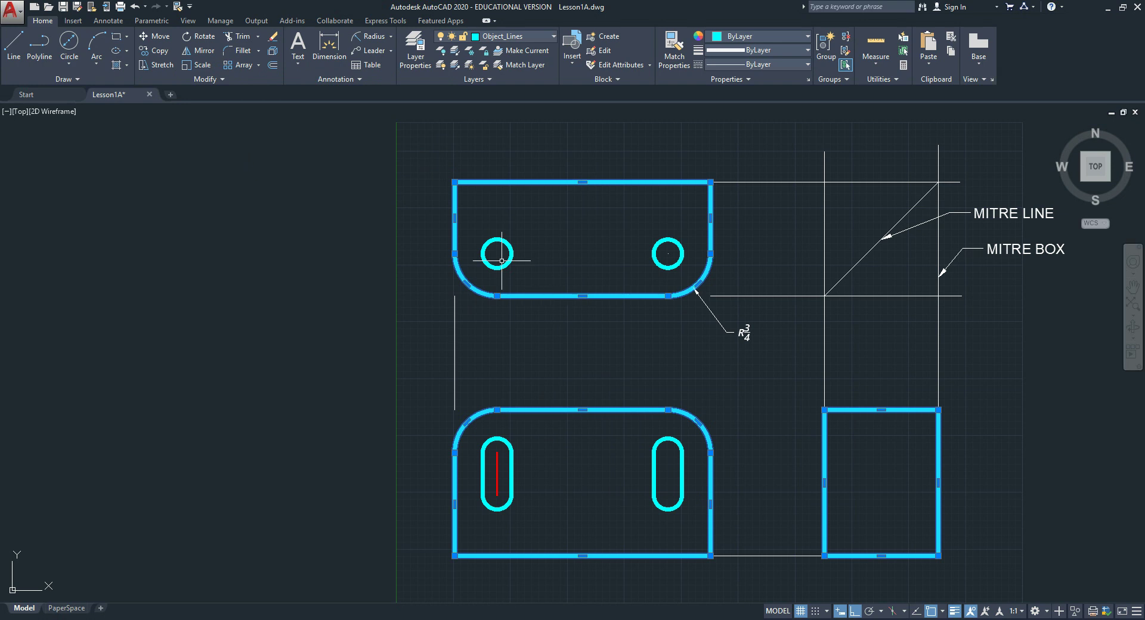
click(274, 52)
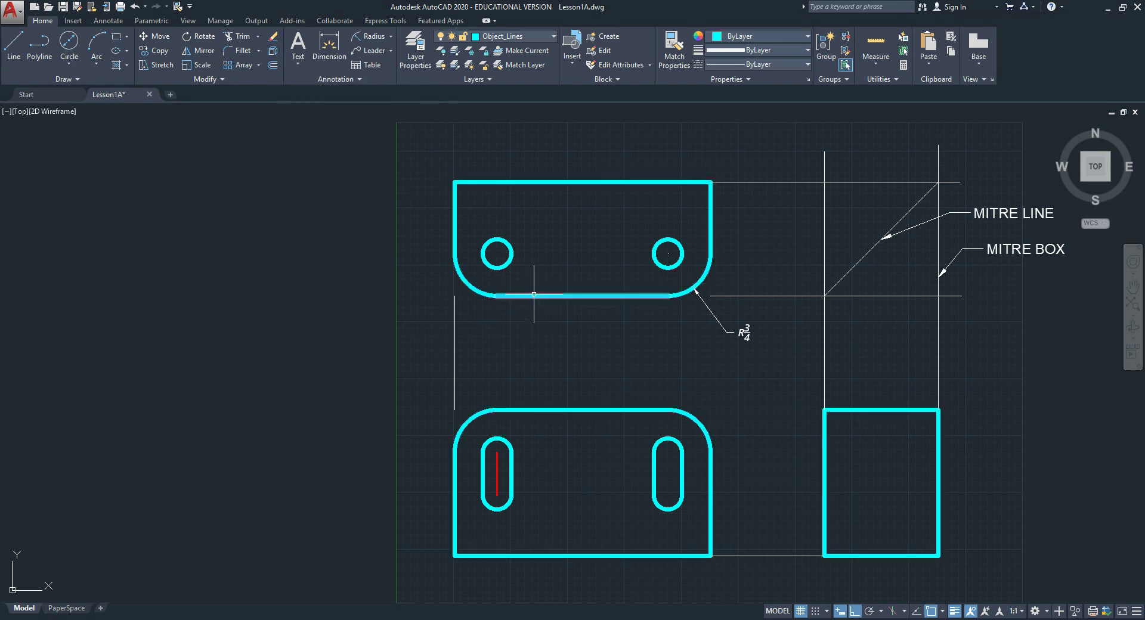
- Select the upper plate's lower edge and curve, the lower plate's top, curve and right edges, and the side view's top edge
click(533, 296)
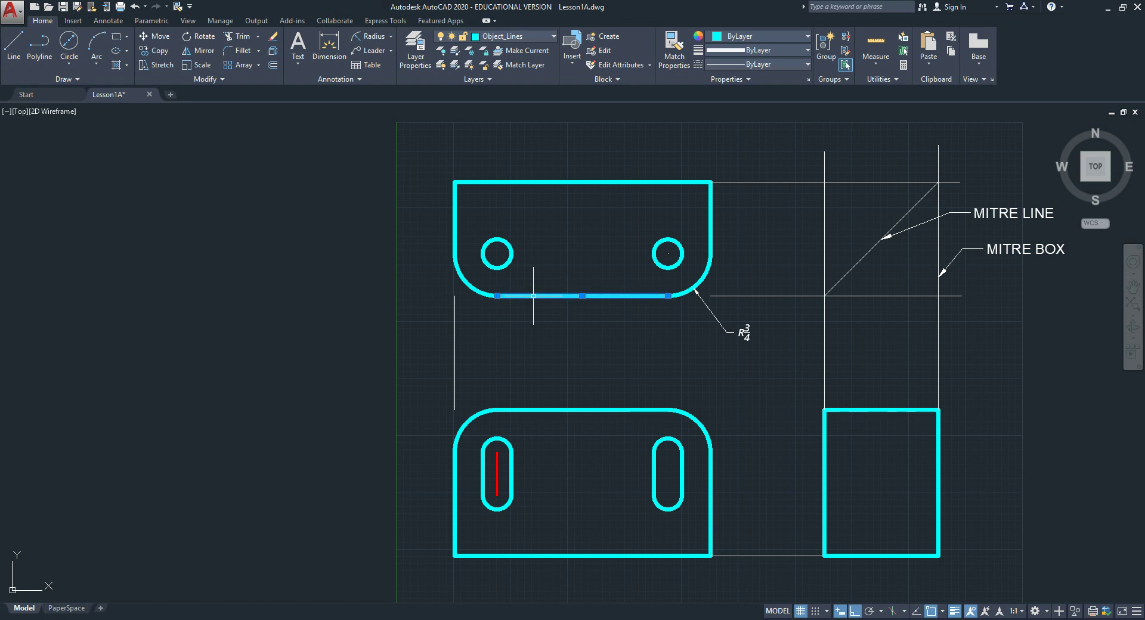
click(467, 283)
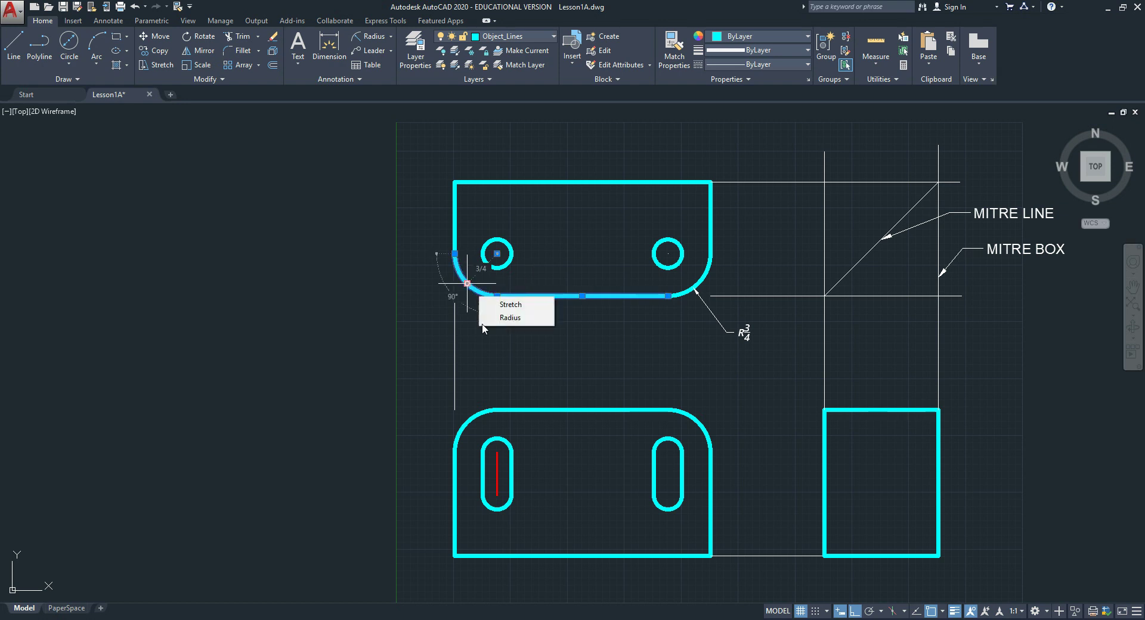
click(569, 410)
click(697, 422)
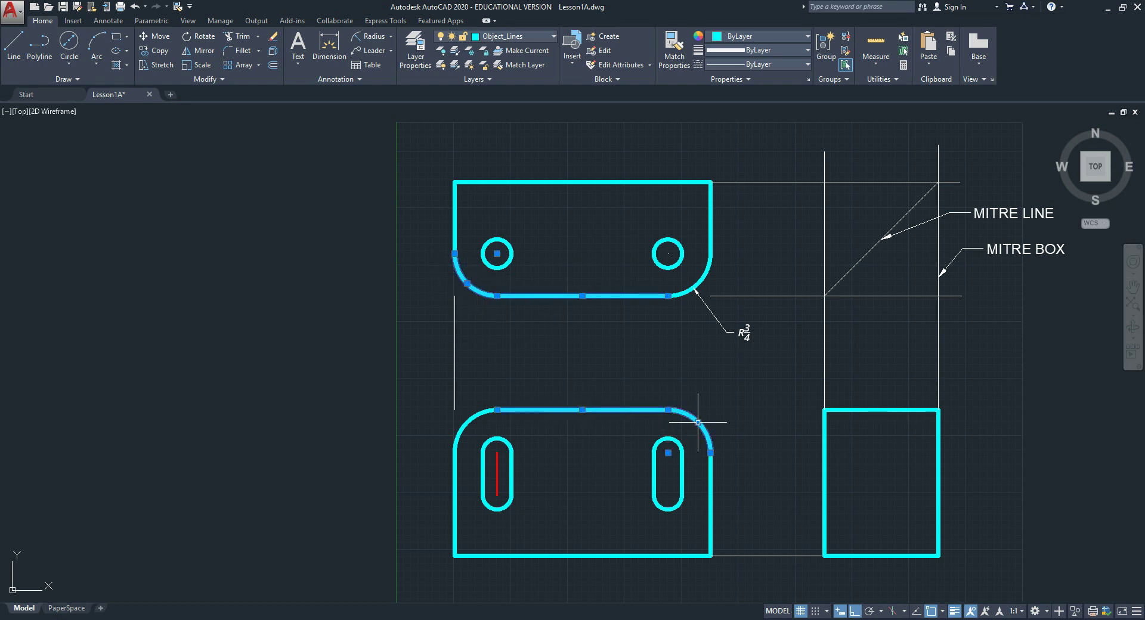
click(712, 487)
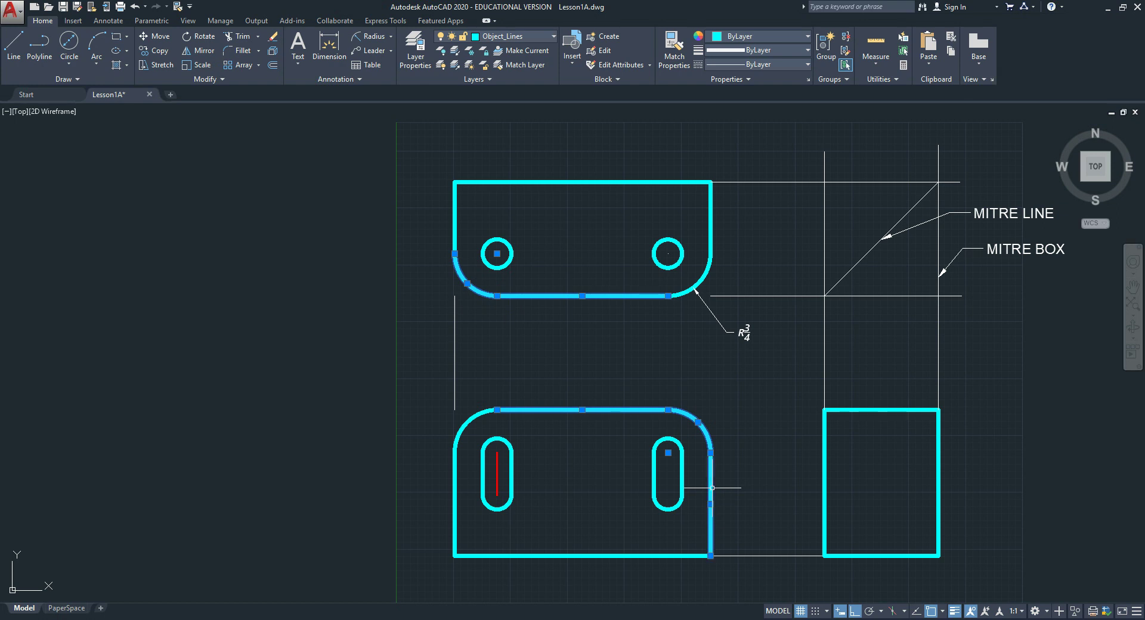
click(884, 410)
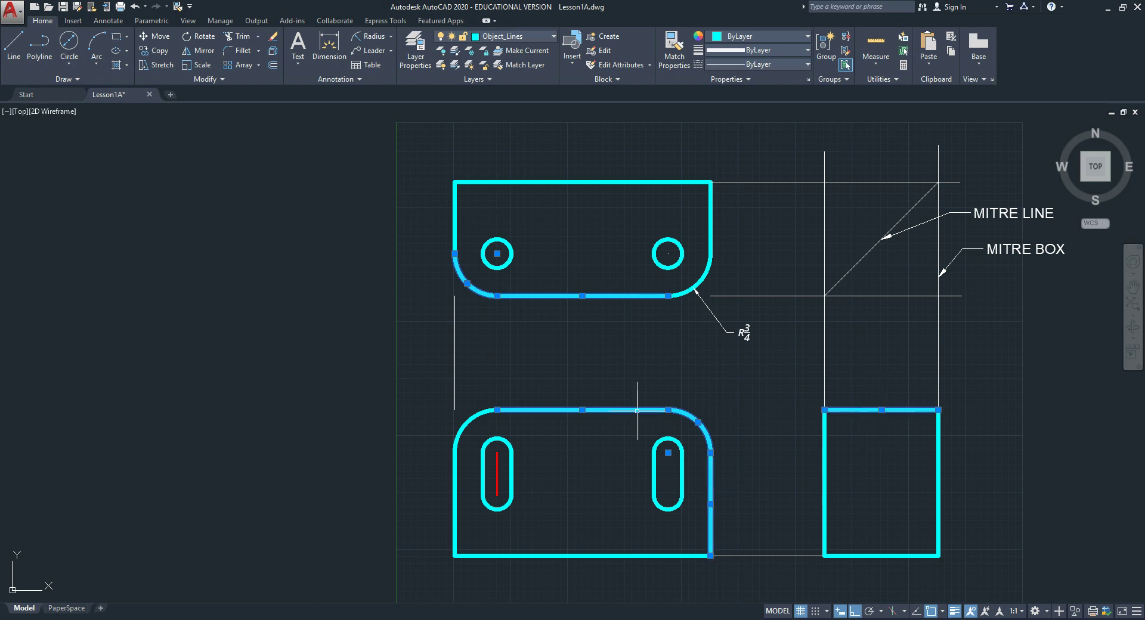
- Undo twice, then offset the lower plate's outline 7/16 inward
click(136, 8)
click(136, 7)
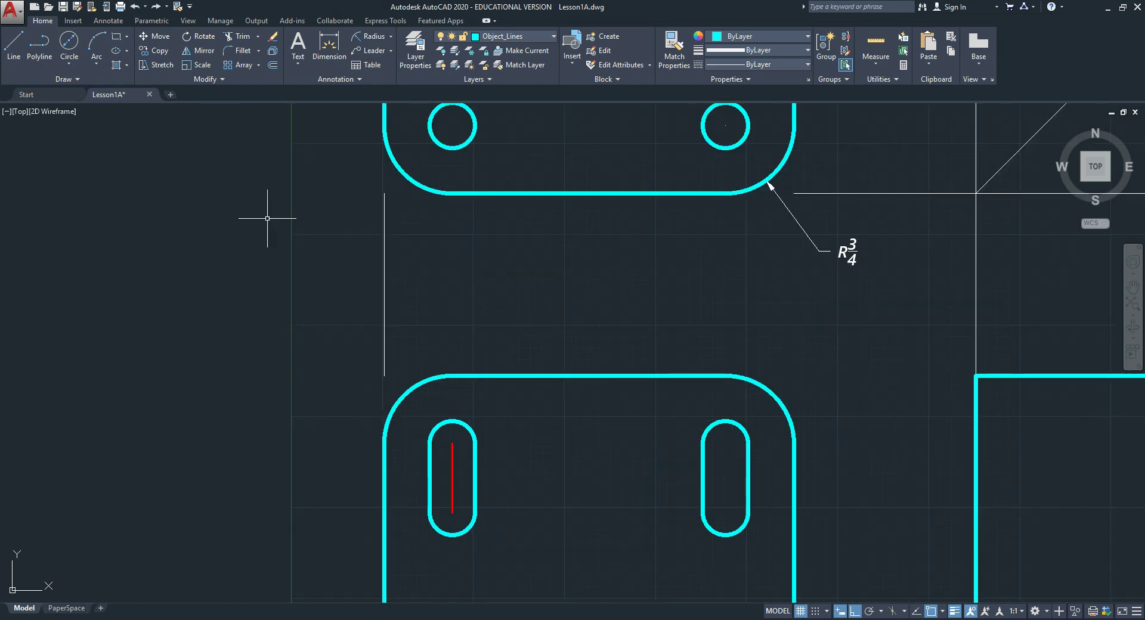
click(273, 66)
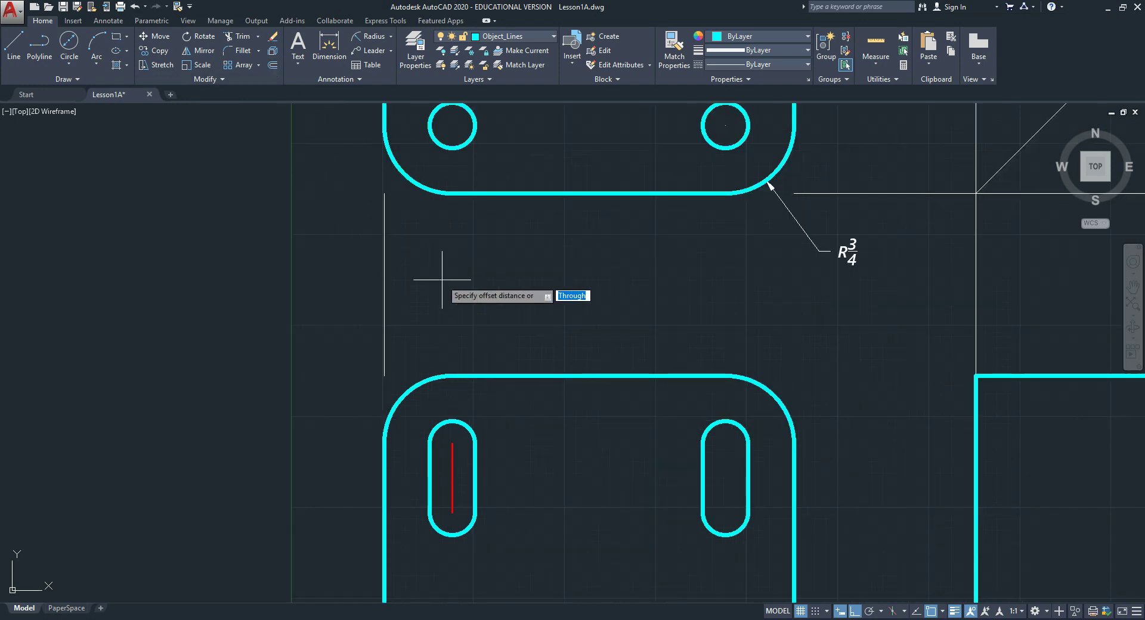
text(7/16)
key(Return)
scroll(522, 265, down, 2)
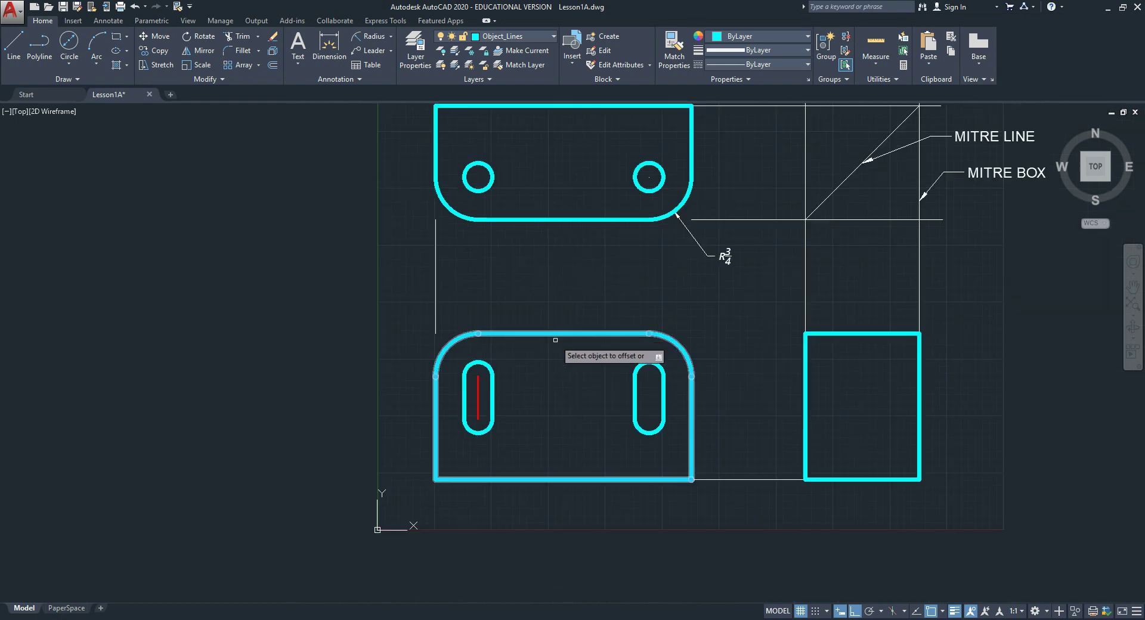
click(546, 480)
click(575, 453)
scroll(595, 442, up, 2)
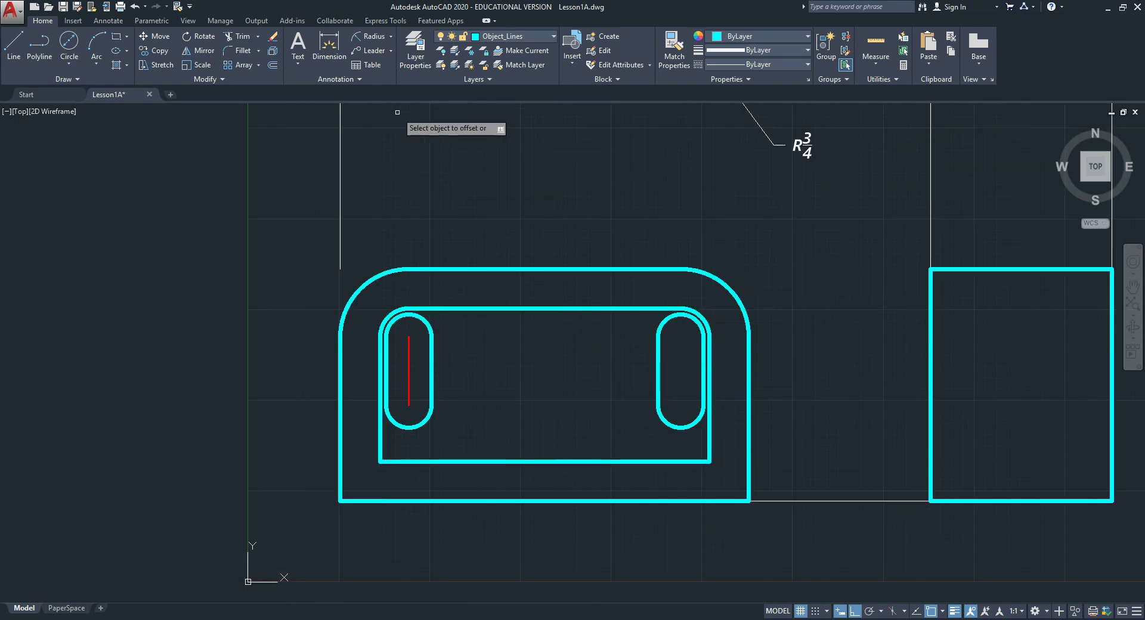
- Undo twice to remove the inner offset profile and the earlier slot edit
click(136, 7)
click(136, 7)
scroll(258, 117, down, 2)
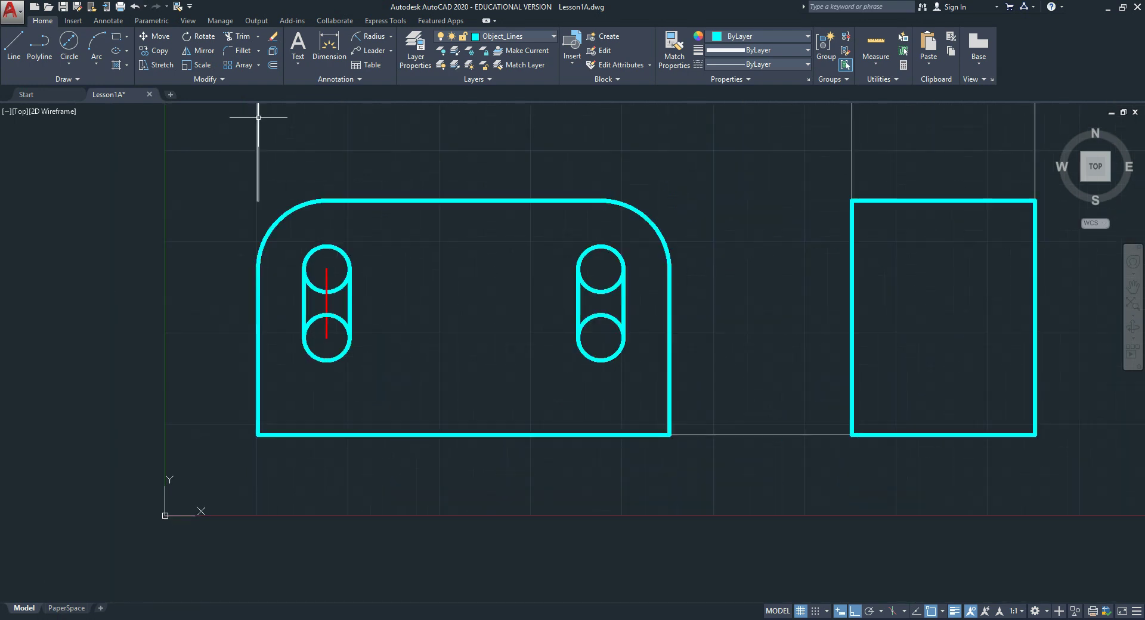
middle_drag(258, 117, 288, 138)
- Crossing-select the lower plate's outer profile, then zoom back out to the whole drawing
click(501, 250)
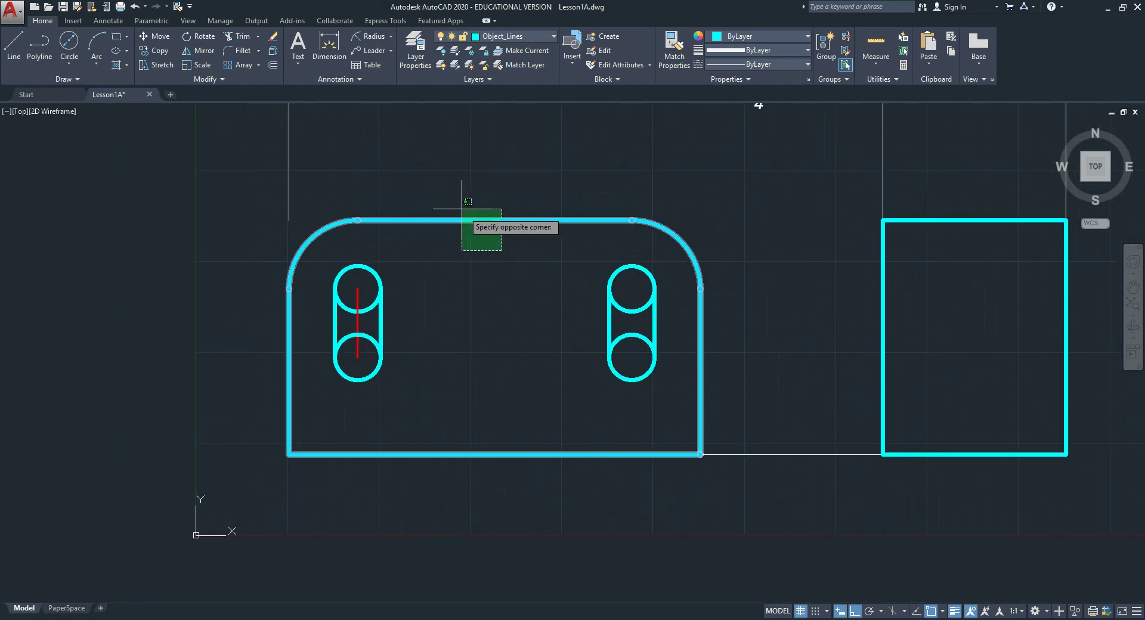
click(462, 208)
middle_drag(679, 271, 862, 617)
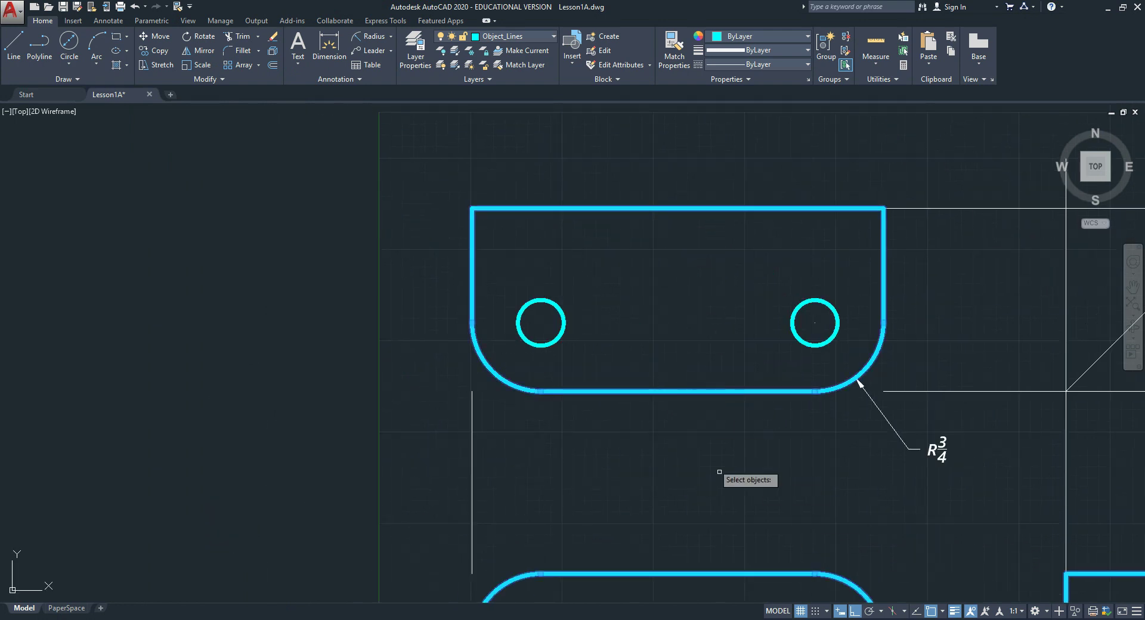
scroll(670, 450, down, 3)
scroll(616, 476, up, 2)
middle_drag(615, 477, 553, 360)
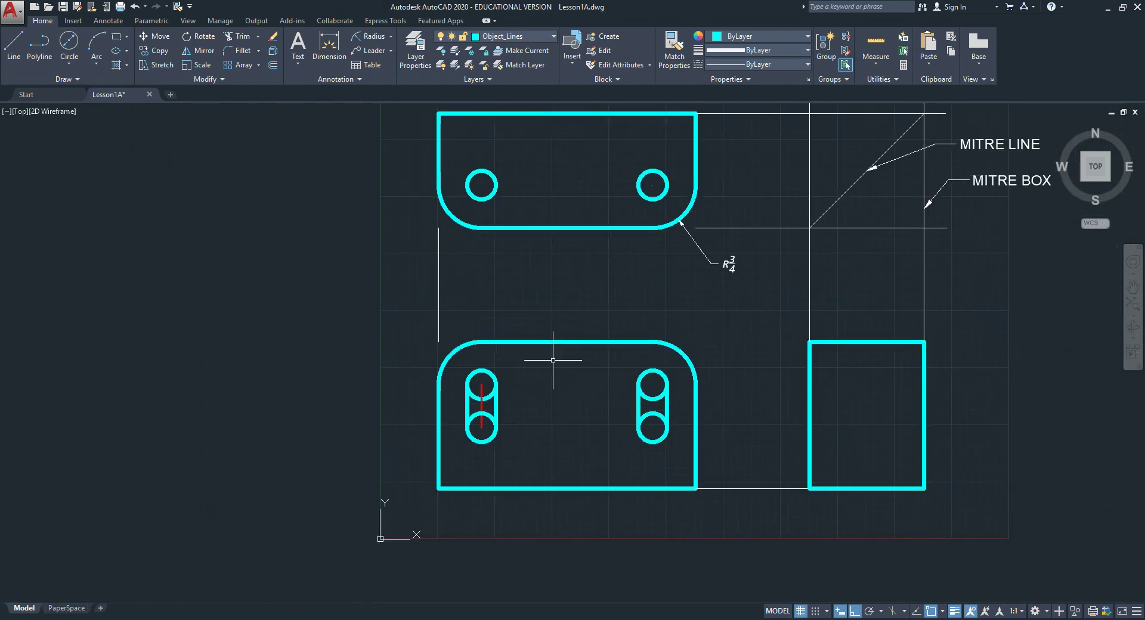
- Offset the lower plate's bottom, upper plate's top, and side view's bottom and right edges 7/16 inward
click(272, 66)
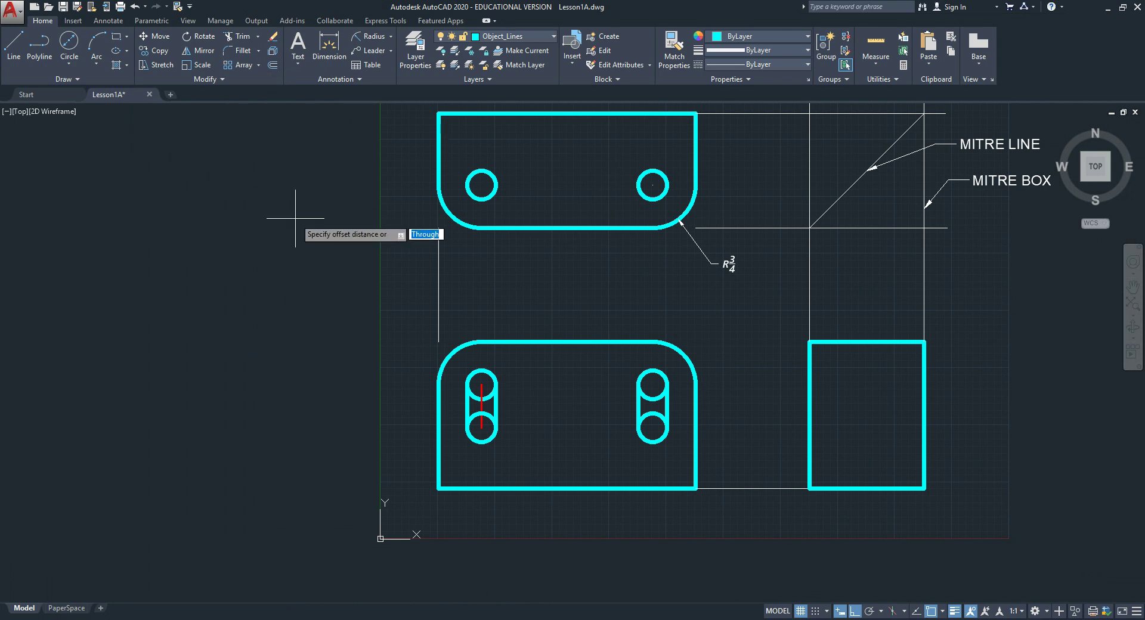
text(7/16)
key(Return)
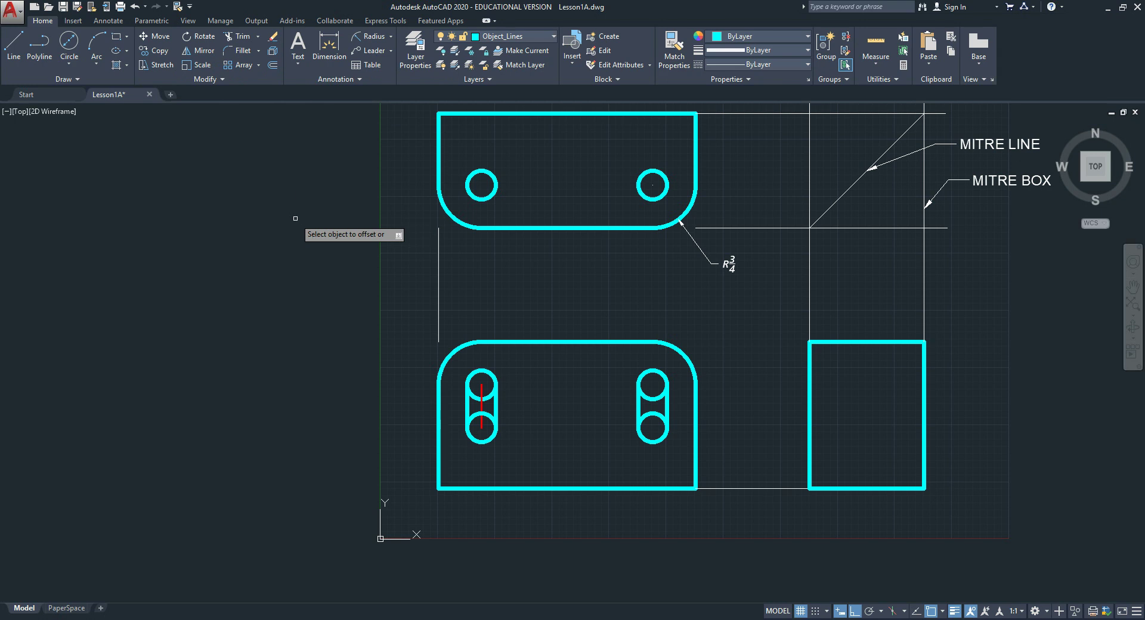
click(568, 488)
click(565, 468)
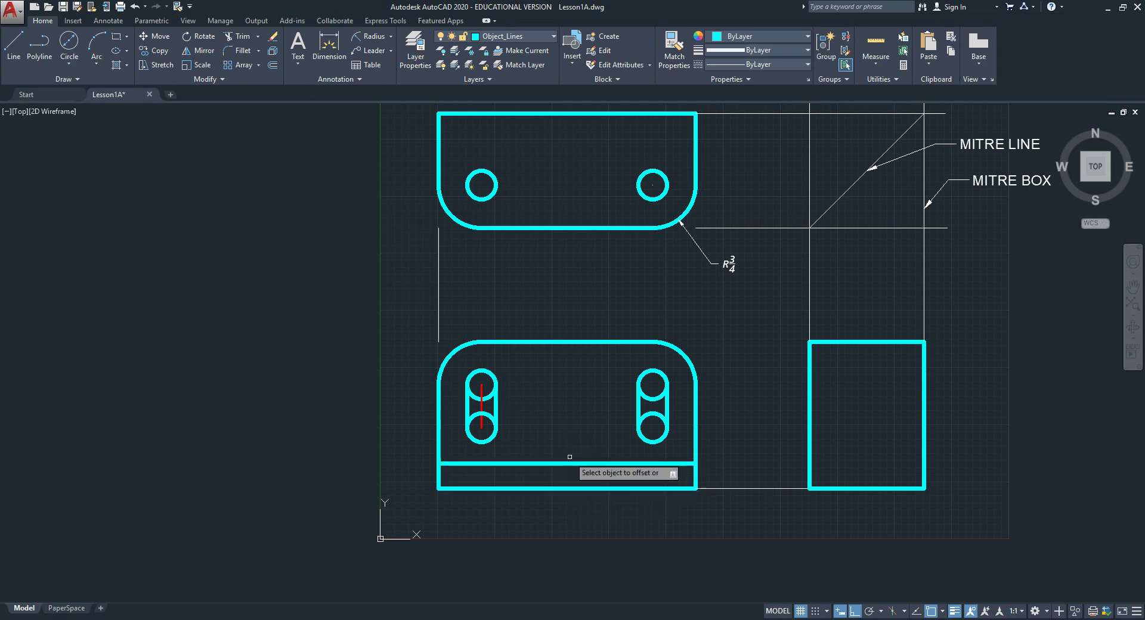
click(565, 113)
click(571, 156)
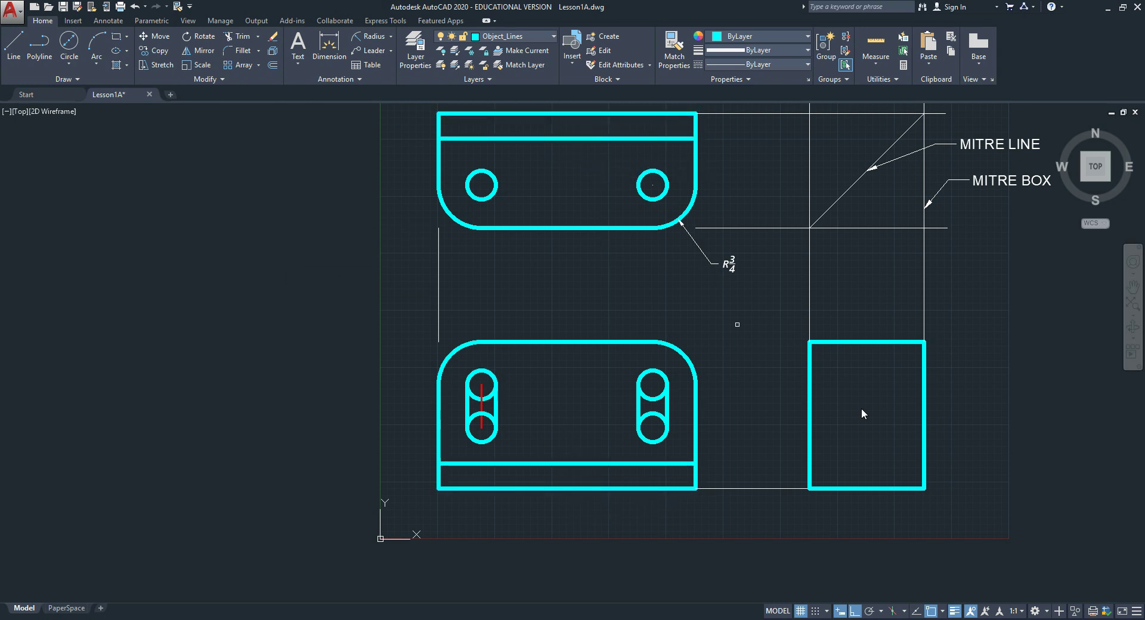
click(873, 489)
click(897, 456)
click(922, 405)
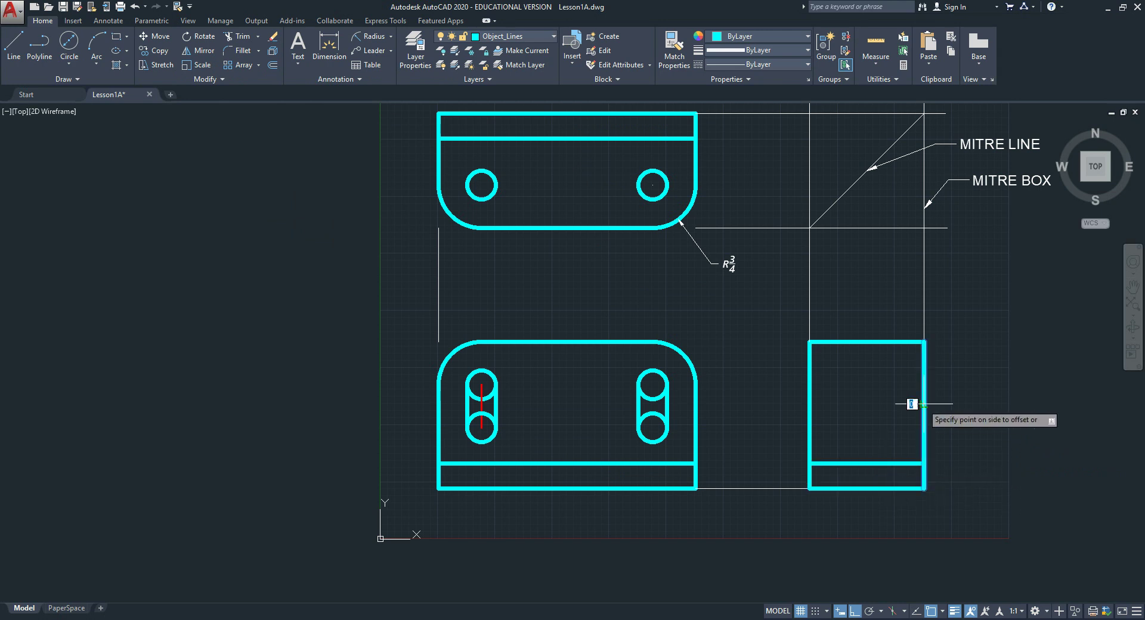
click(885, 403)
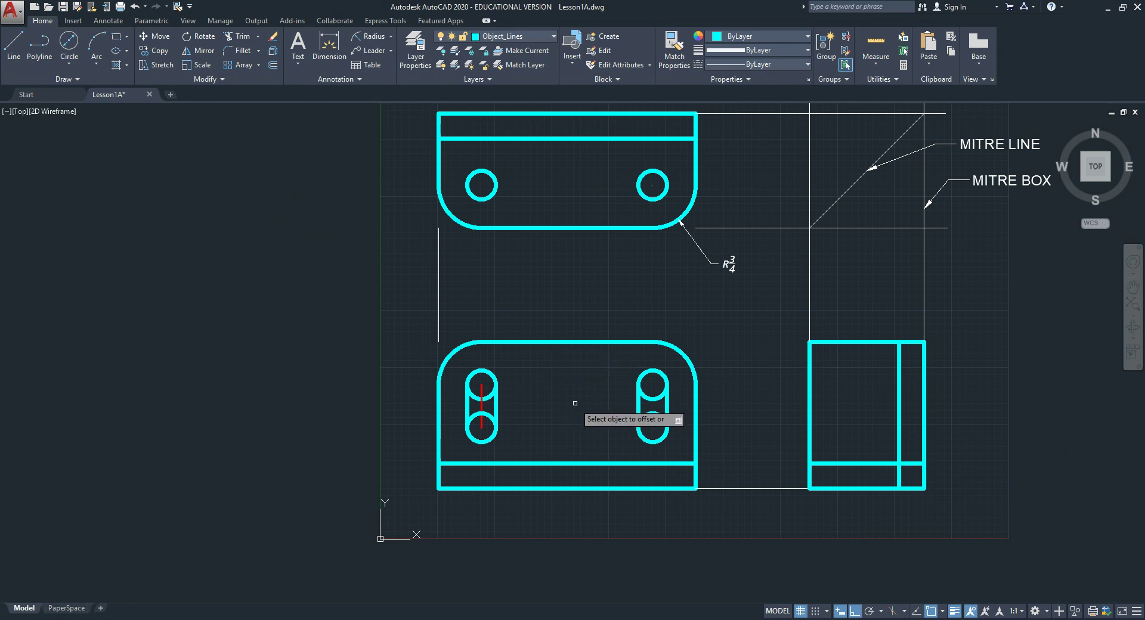
key(Escape)
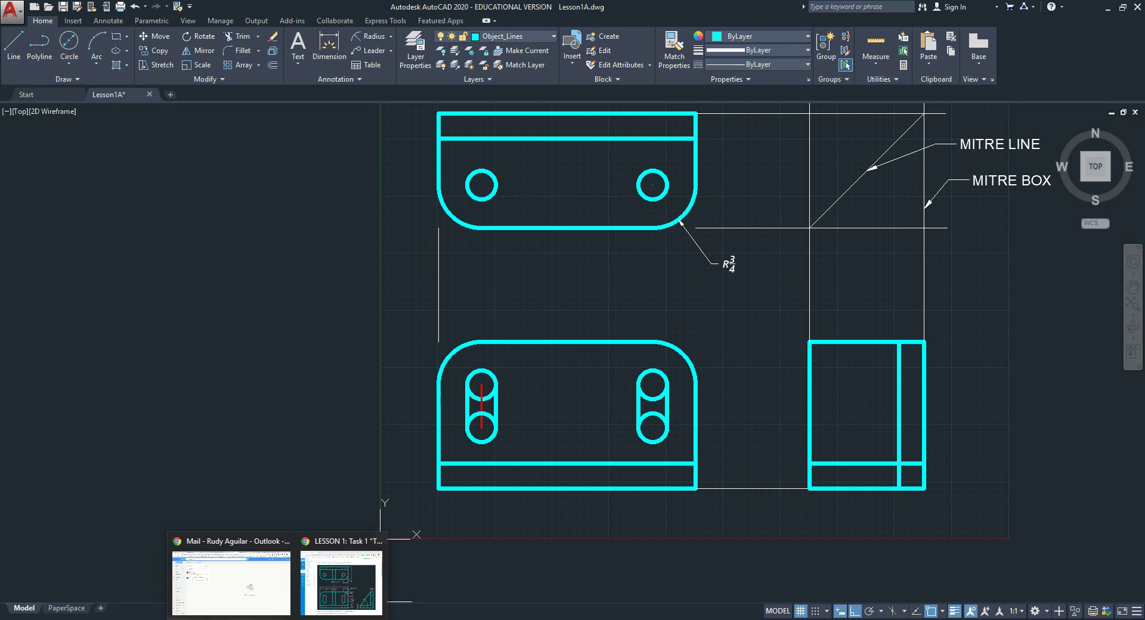
- Check the Base Bracket reference drawing in Chrome, then return to AutoCAD's Offset tool
click(340, 581)
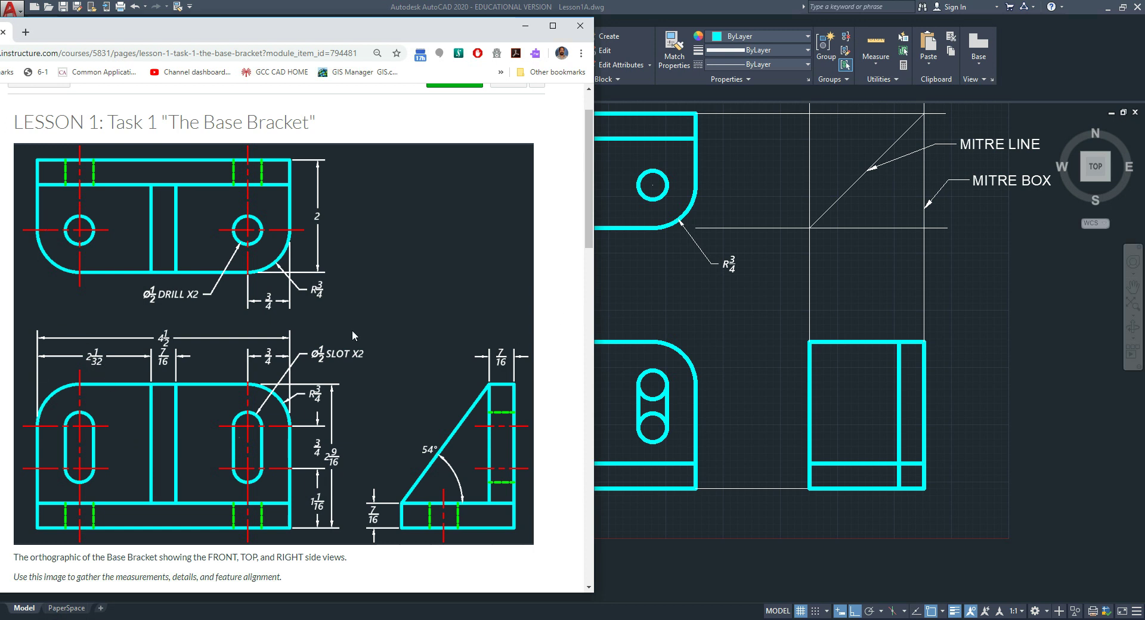
click(656, 328)
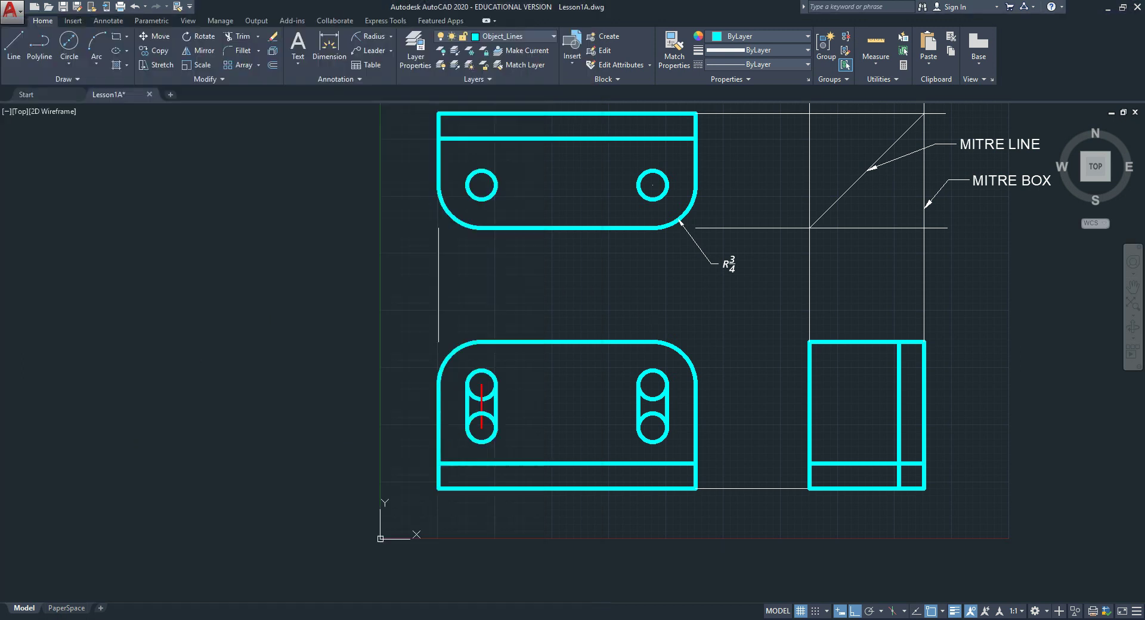
click(275, 66)
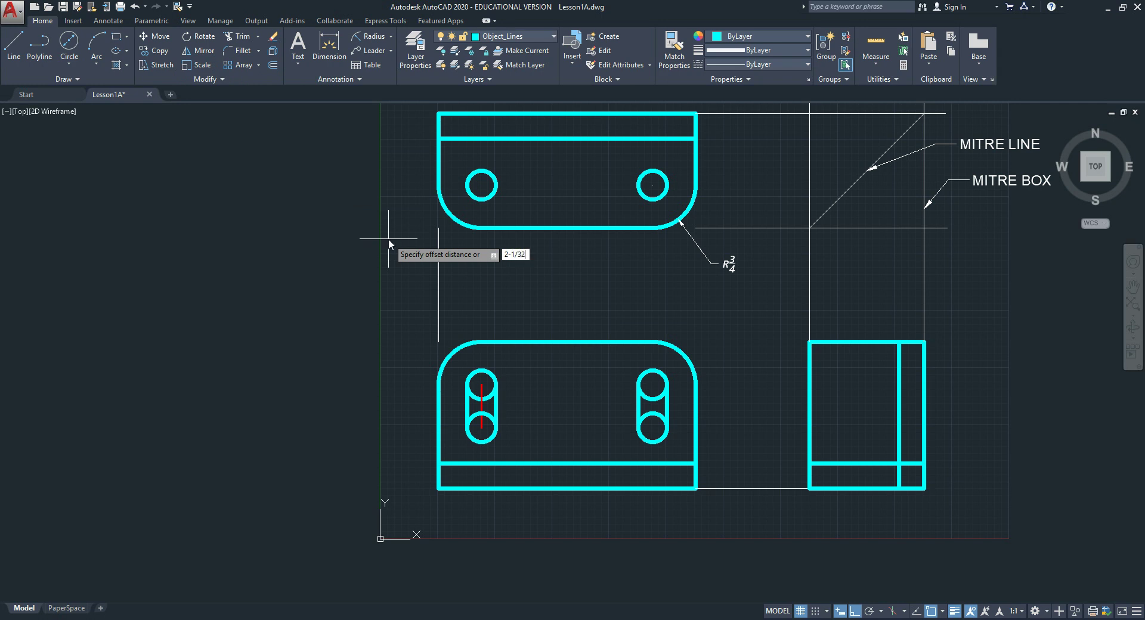
- Offset the left edges of the lower and upper plates 2-1/32 to the right
text(2-1/32)
key(Return)
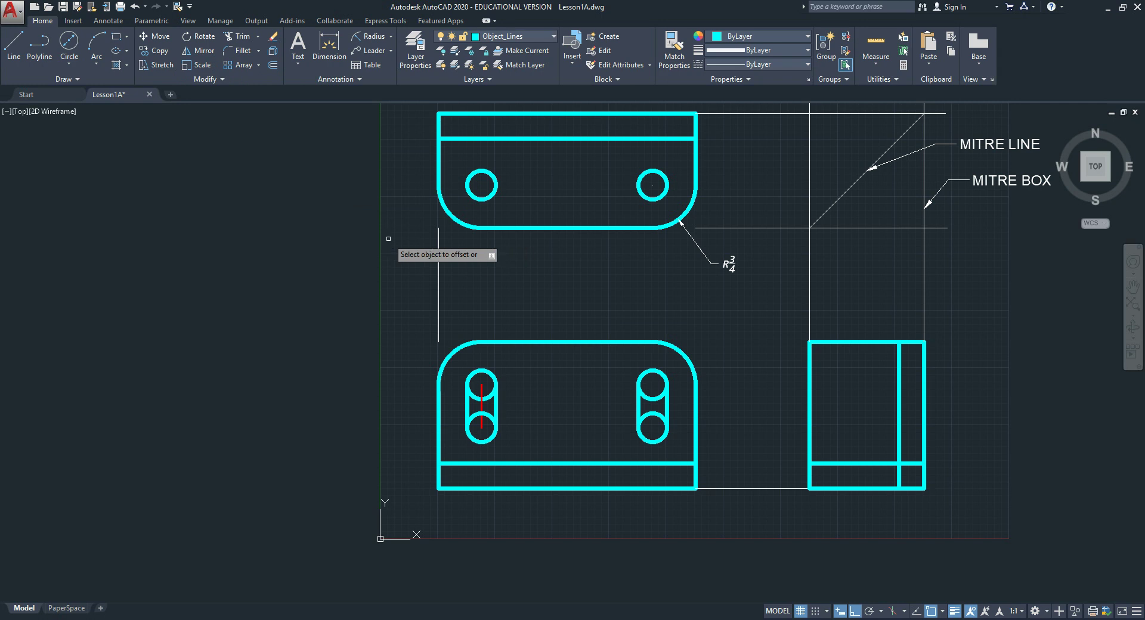
click(440, 427)
click(498, 435)
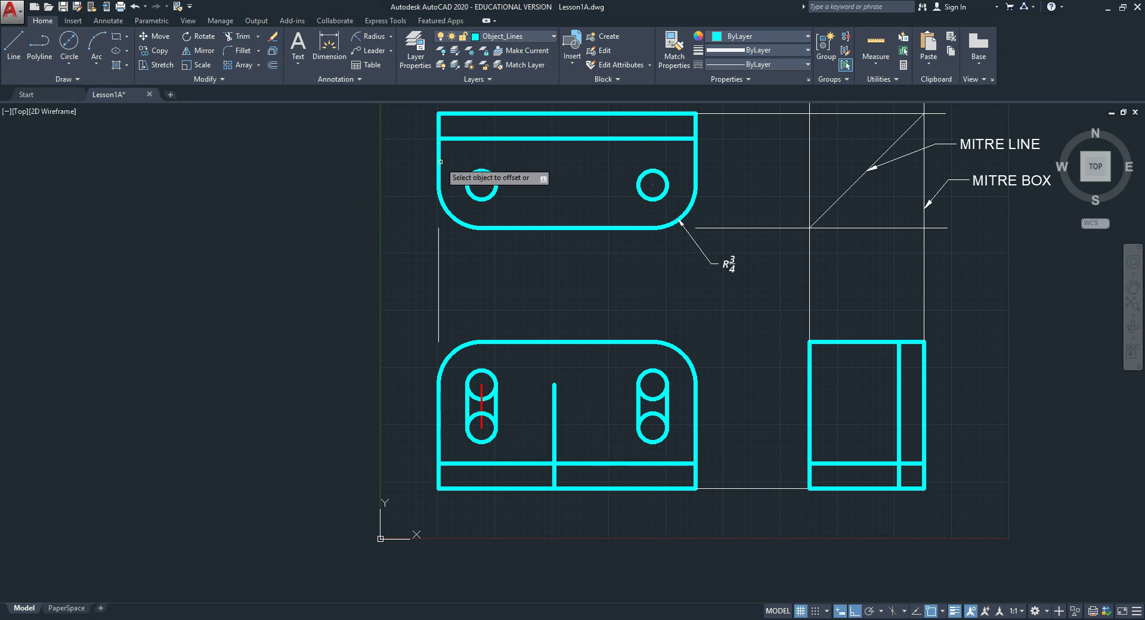
click(440, 162)
click(509, 185)
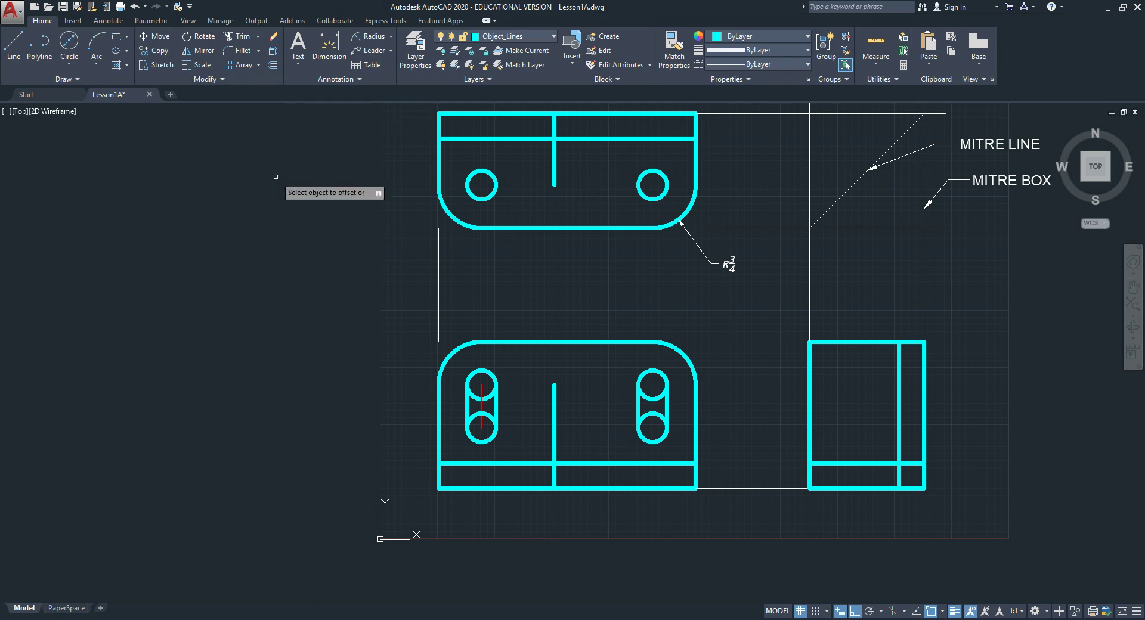
key(Escape)
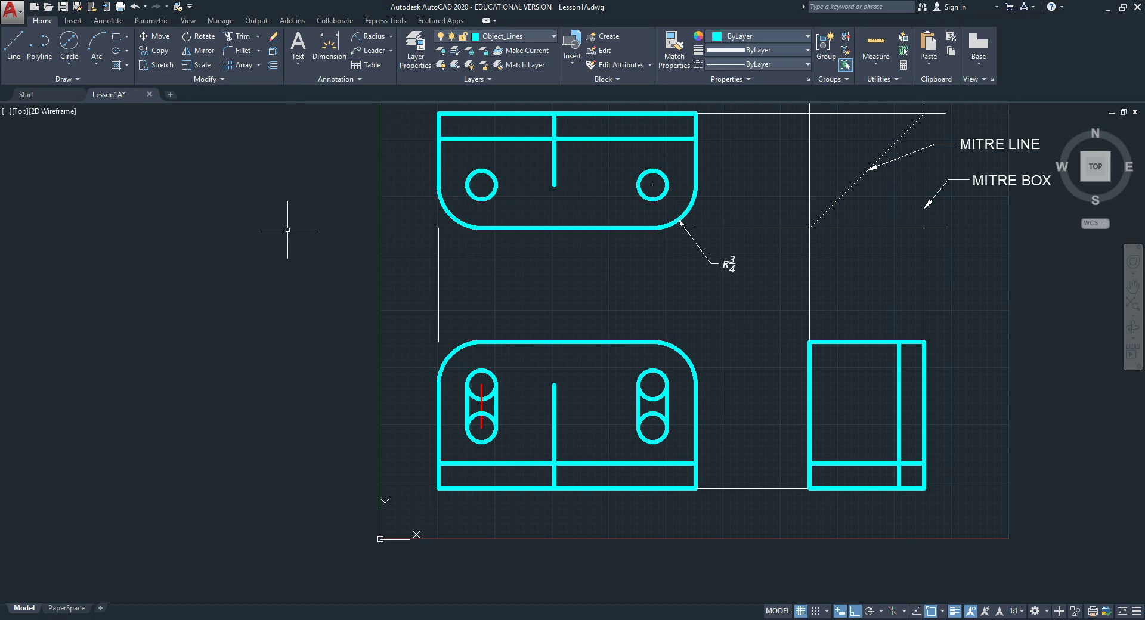
- Offset both new vertical lines 7/16 rightward to form paired rib lines, then reopen the lesson page
click(272, 67)
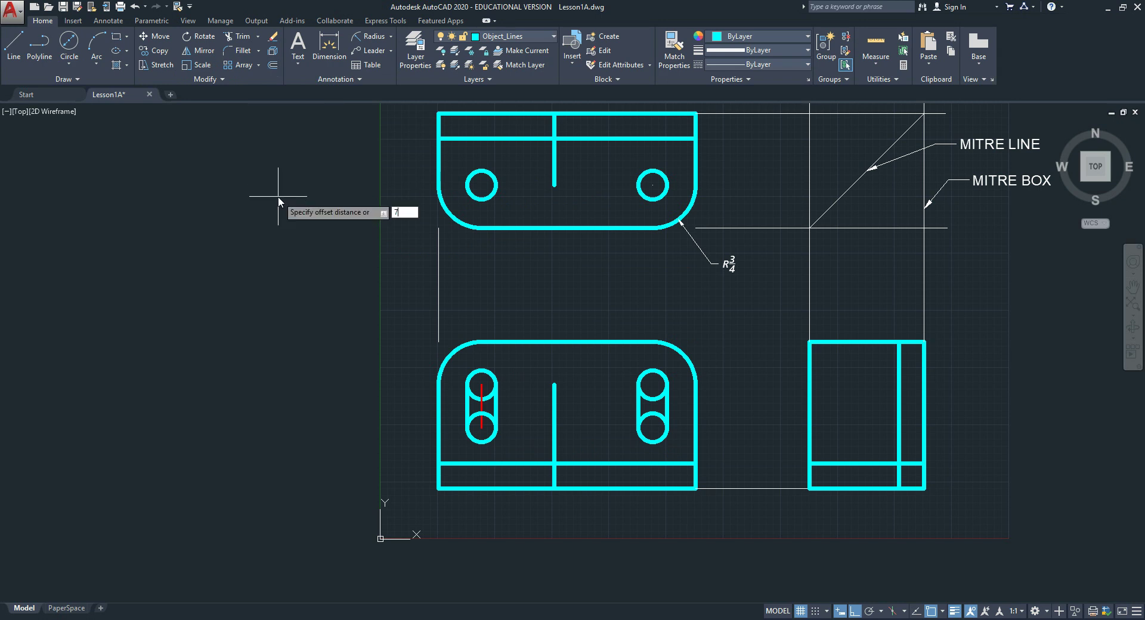
key(Return)
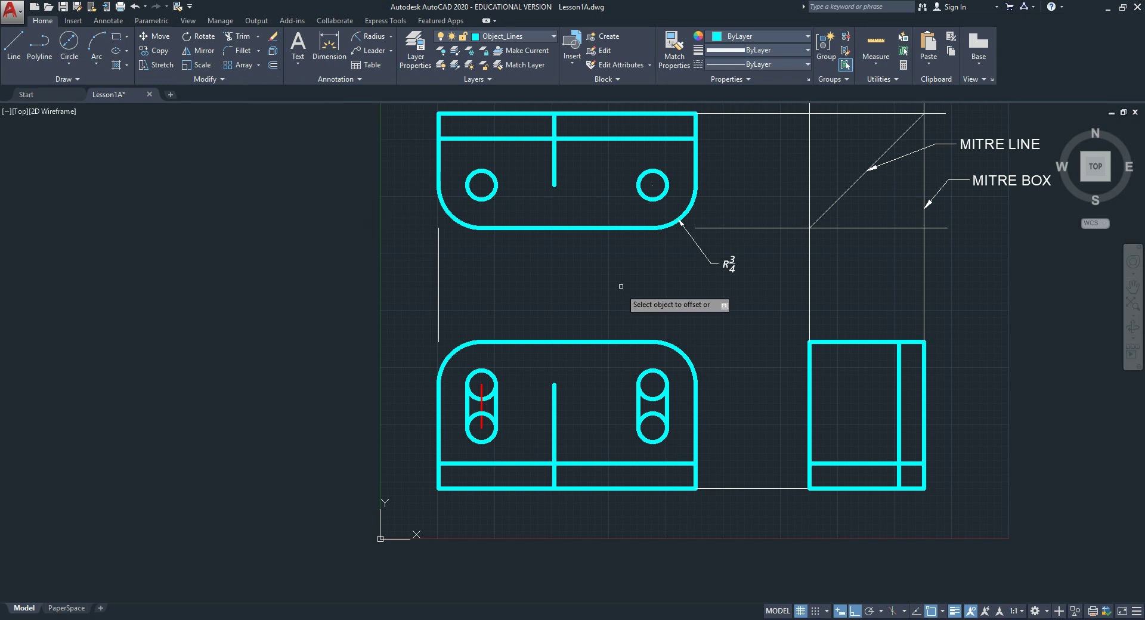
click(554, 164)
click(576, 168)
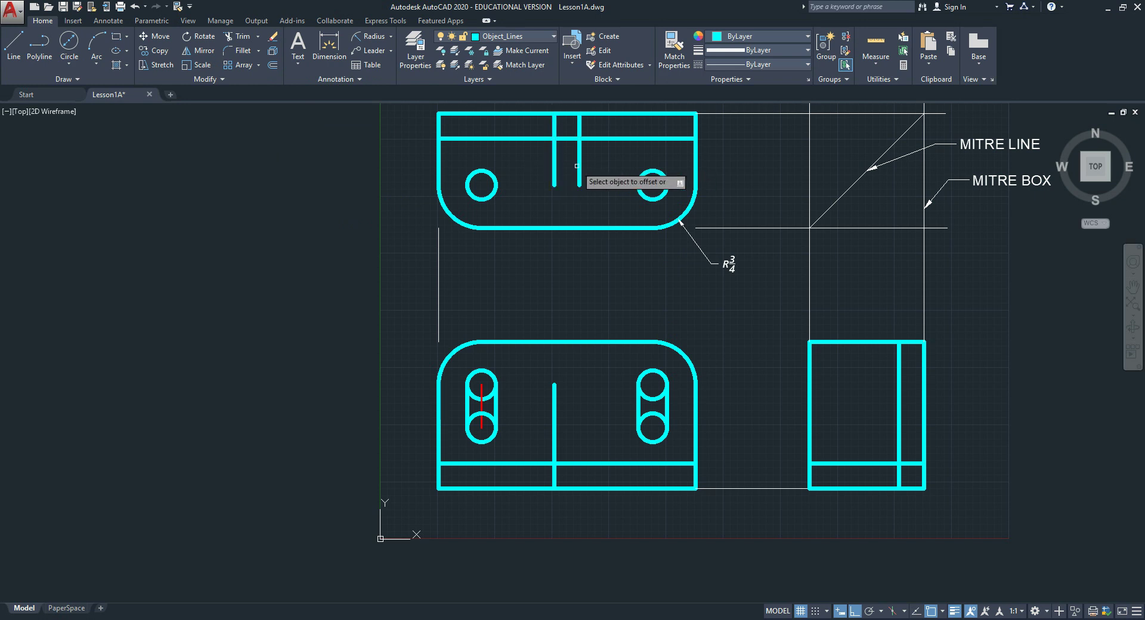
click(554, 398)
click(564, 398)
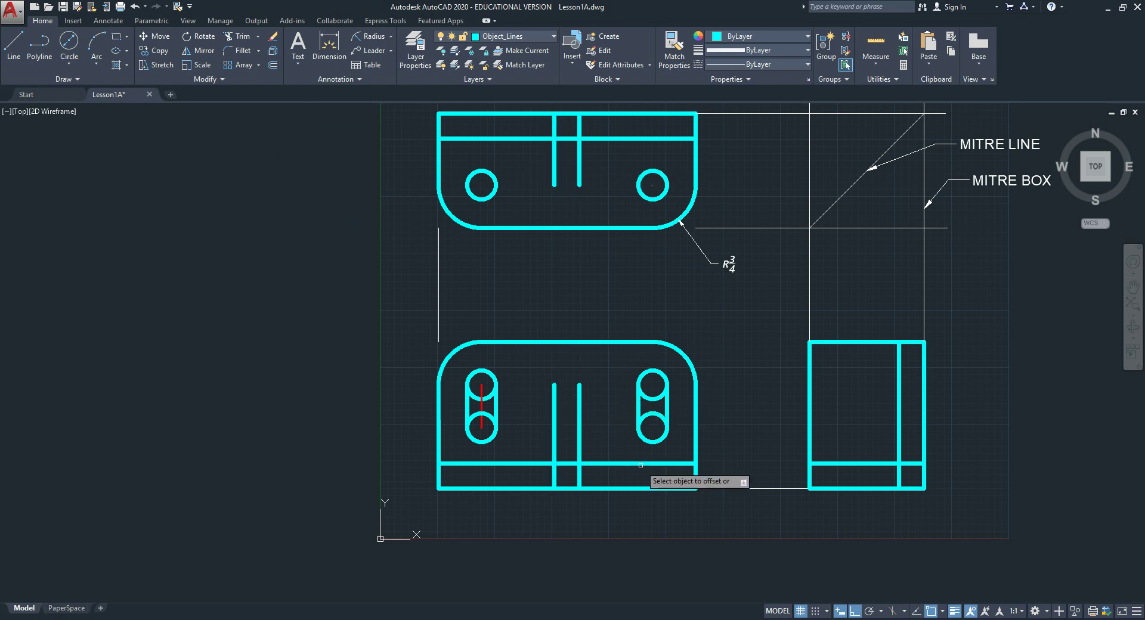
key(Return)
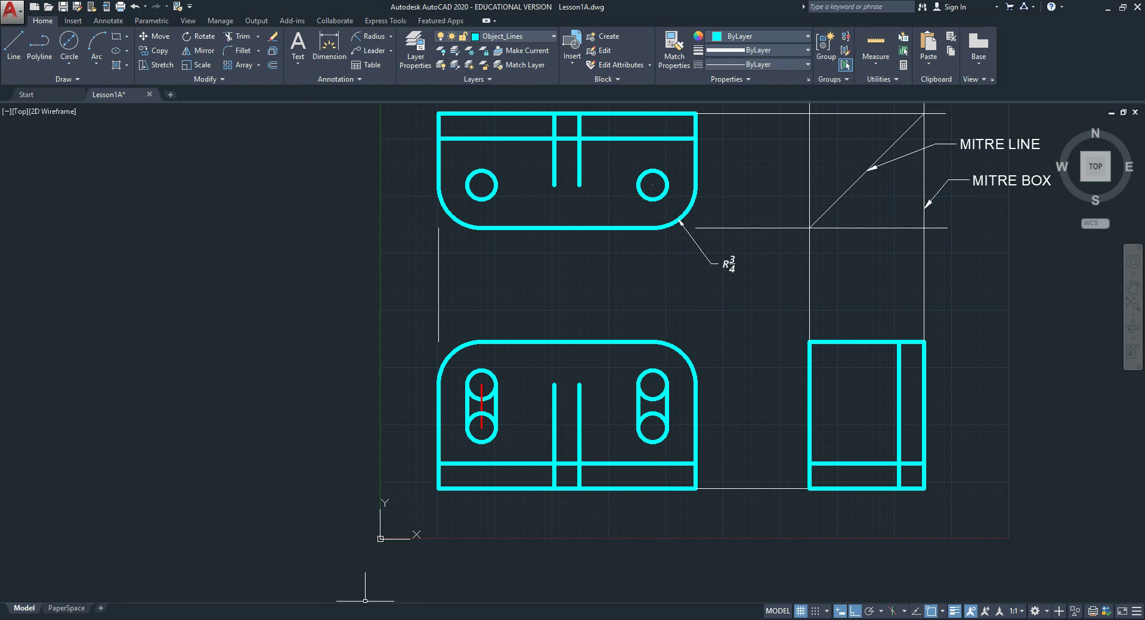
click(362, 582)
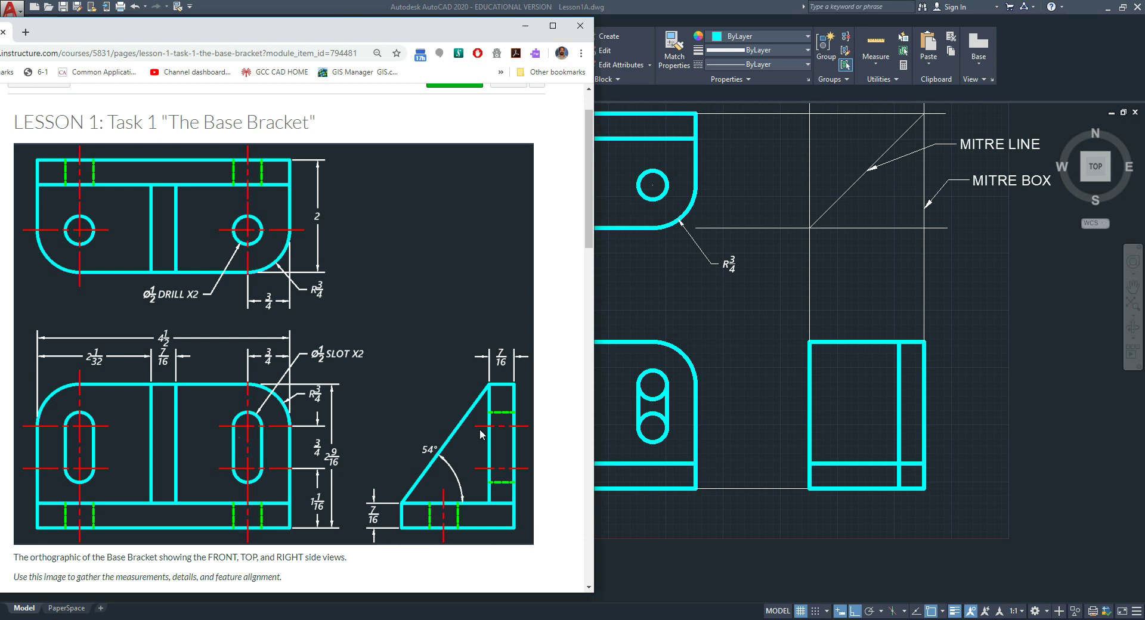
- Back in AutoCAD, set the top view's bottom edge and front view's top edge as extend boundaries
click(709, 335)
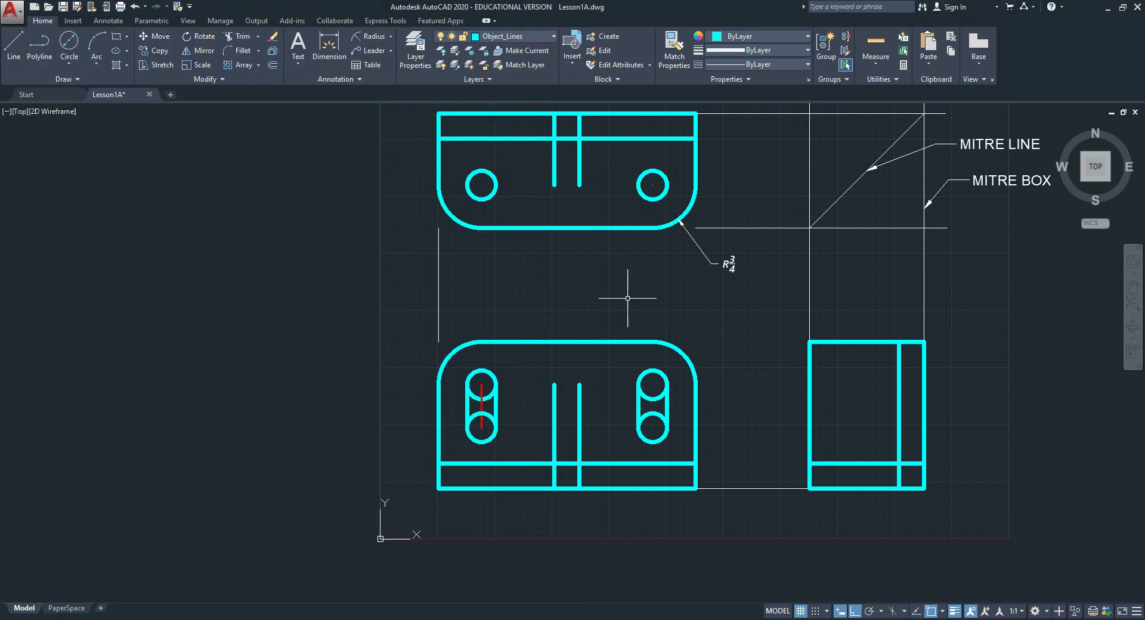
click(257, 39)
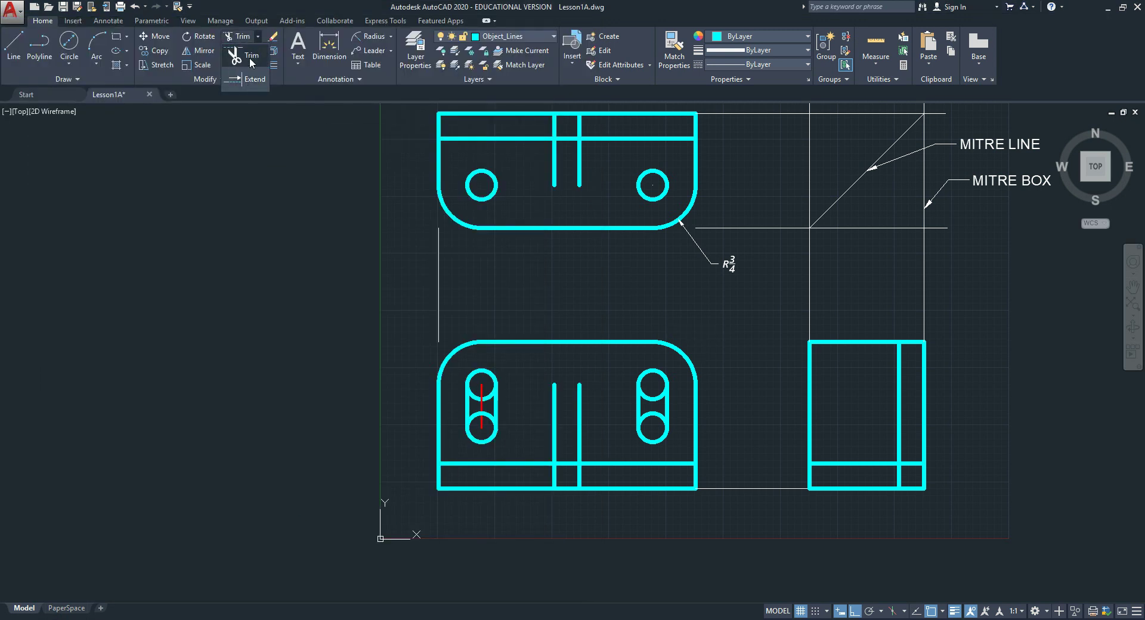
click(548, 310)
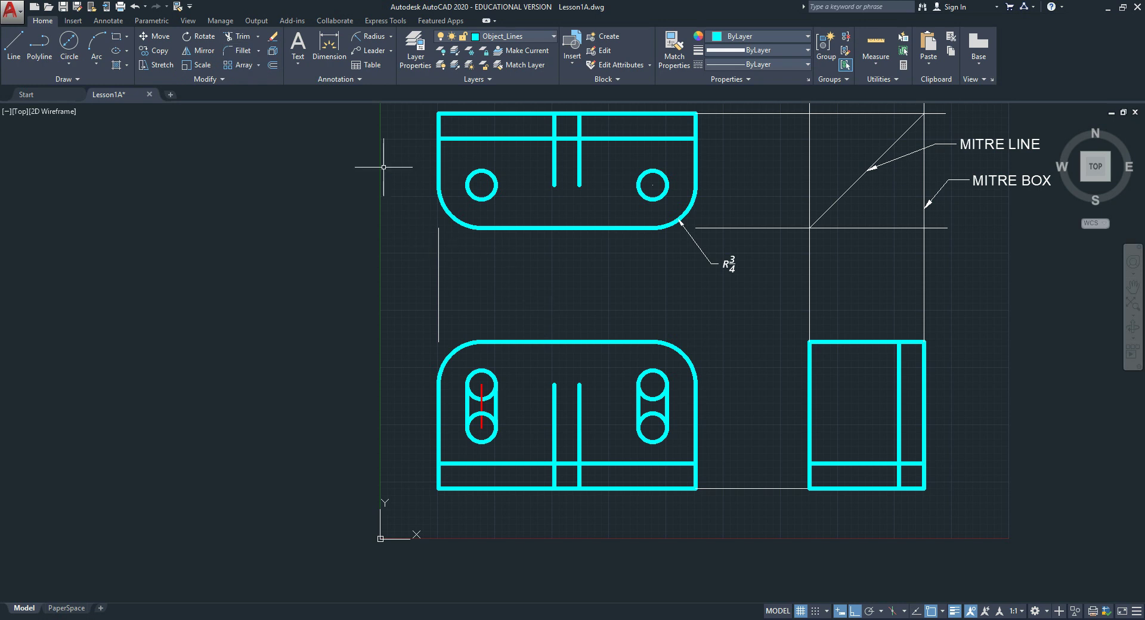
click(258, 38)
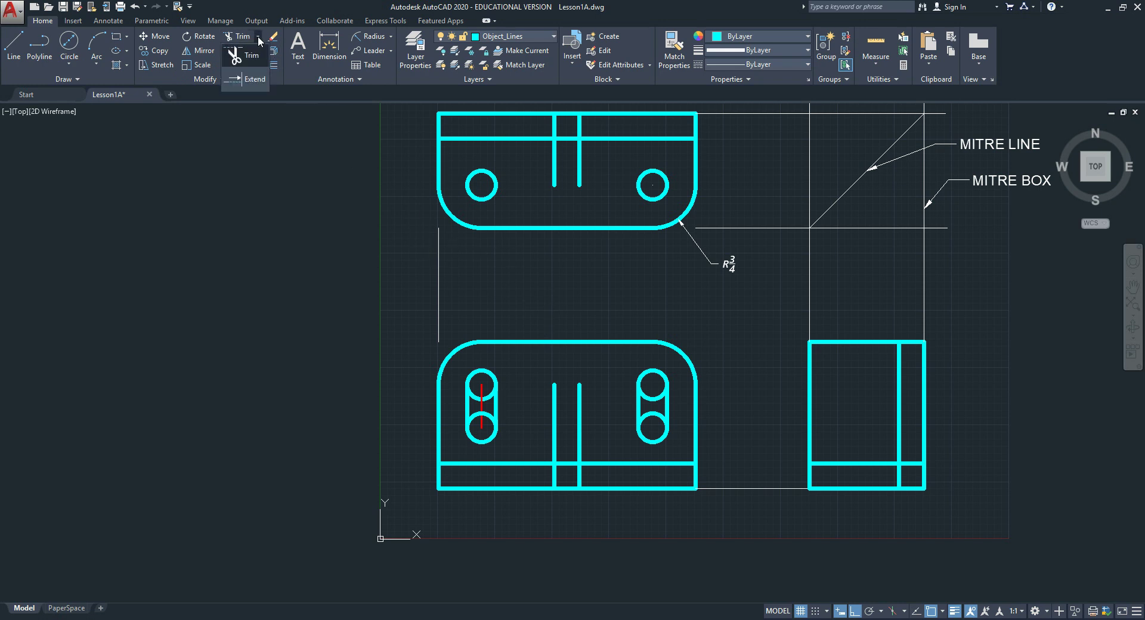
click(256, 80)
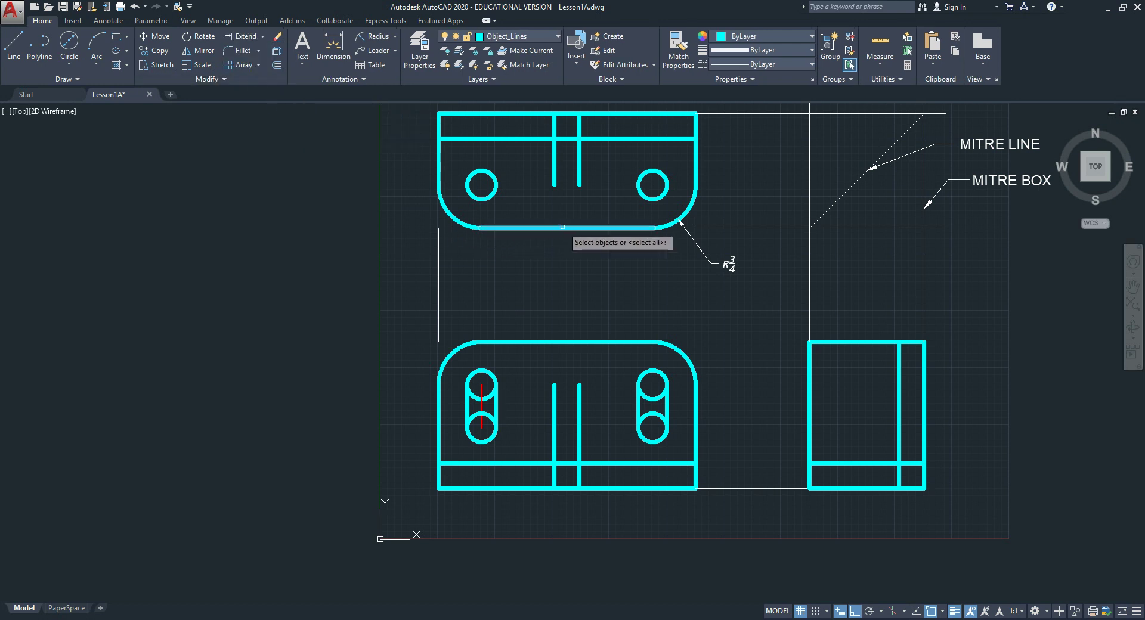
click(562, 226)
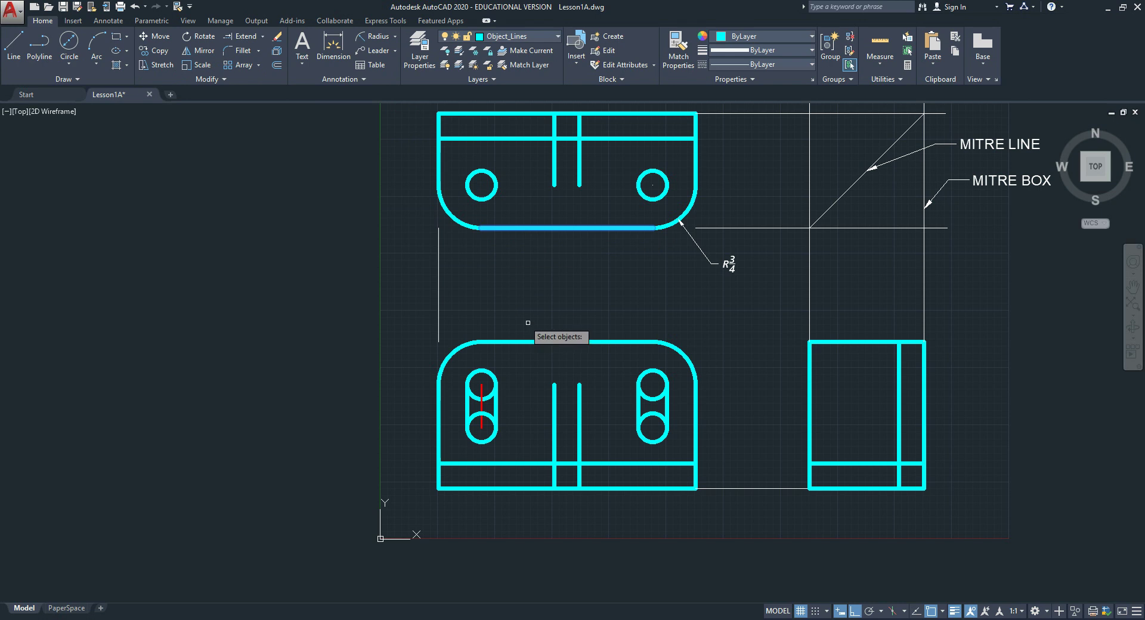
click(546, 341)
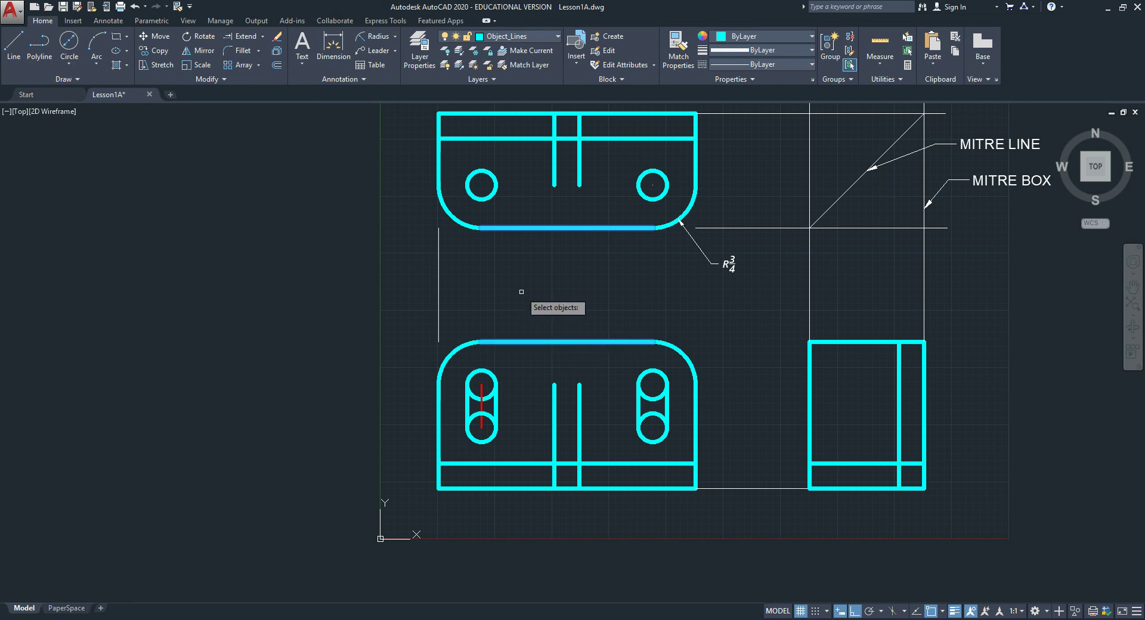
key(Return)
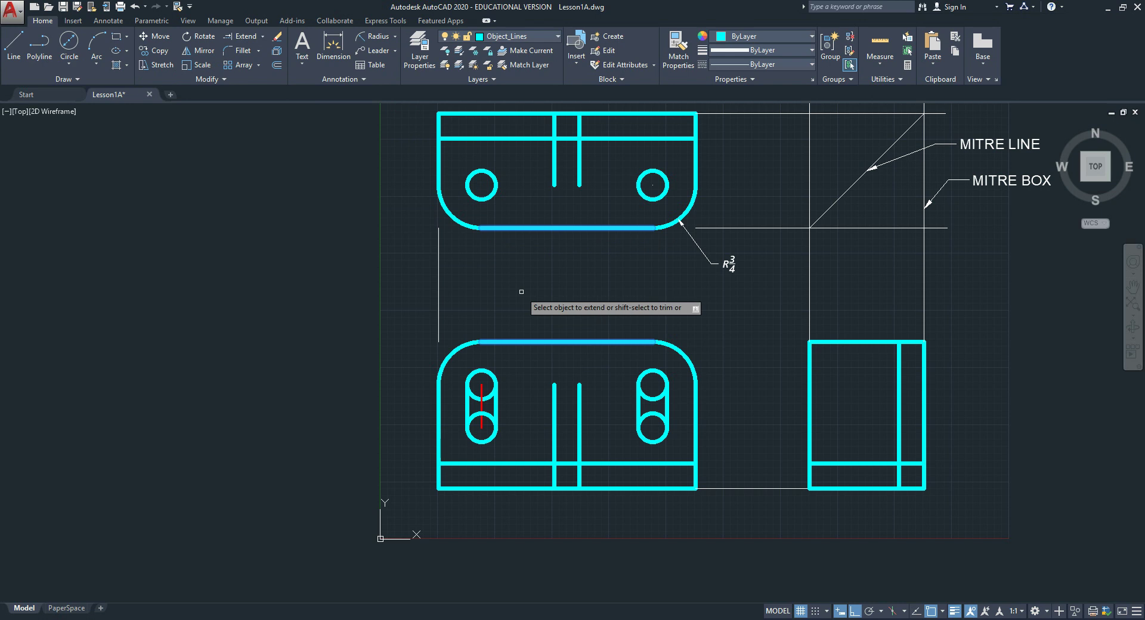
- Extend the four rib lines in the top and front views to those boundaries
click(554, 180)
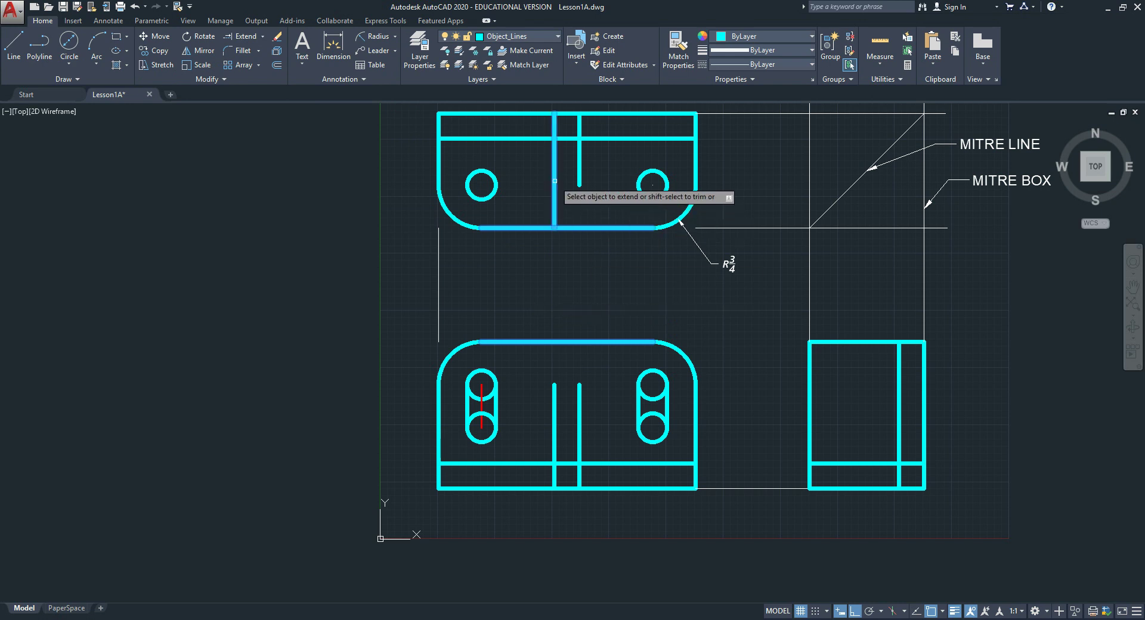
click(579, 180)
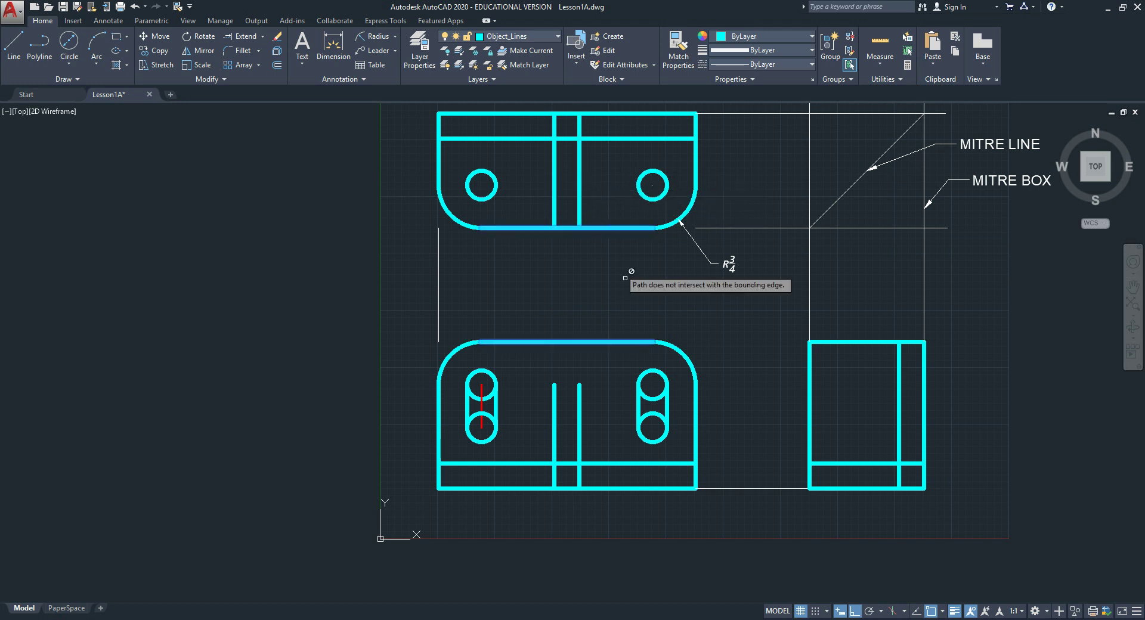
click(578, 402)
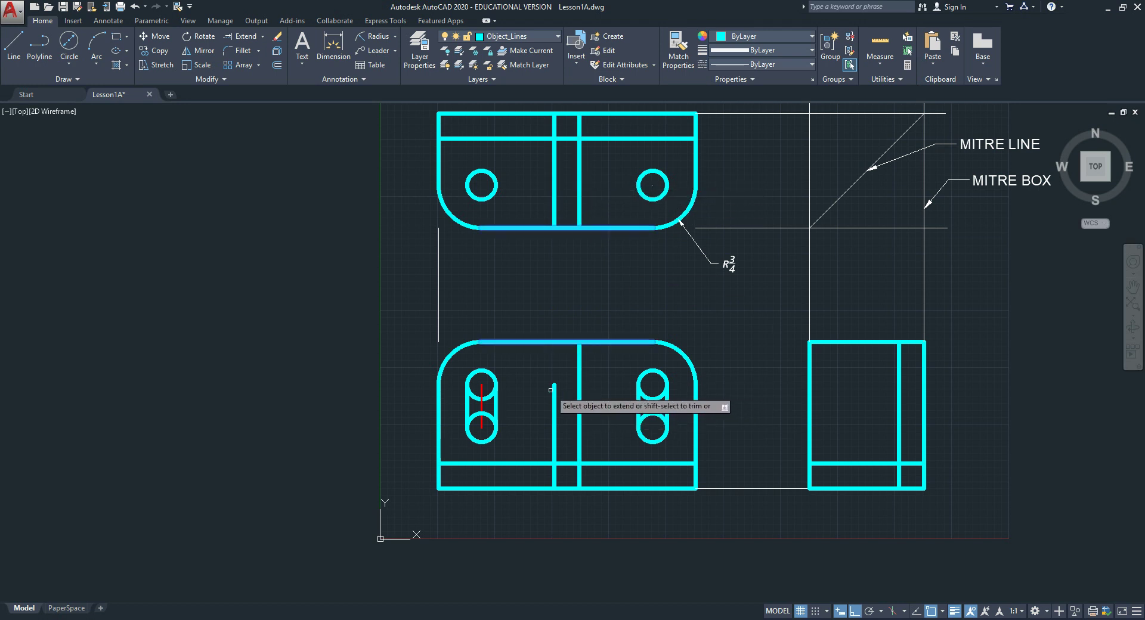
click(553, 394)
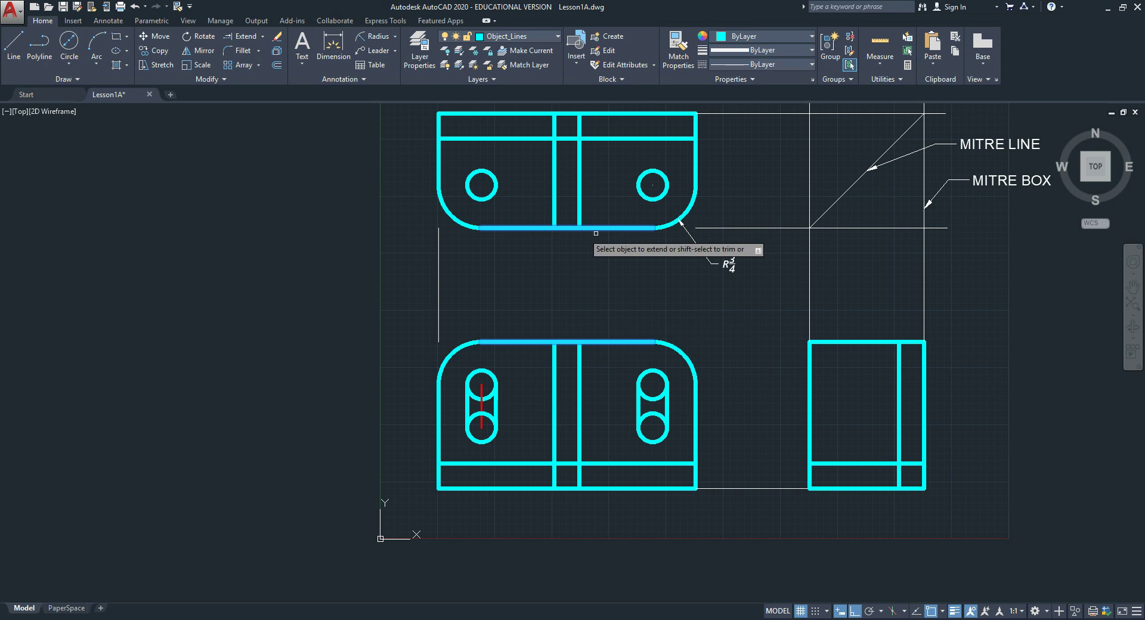
key(Escape)
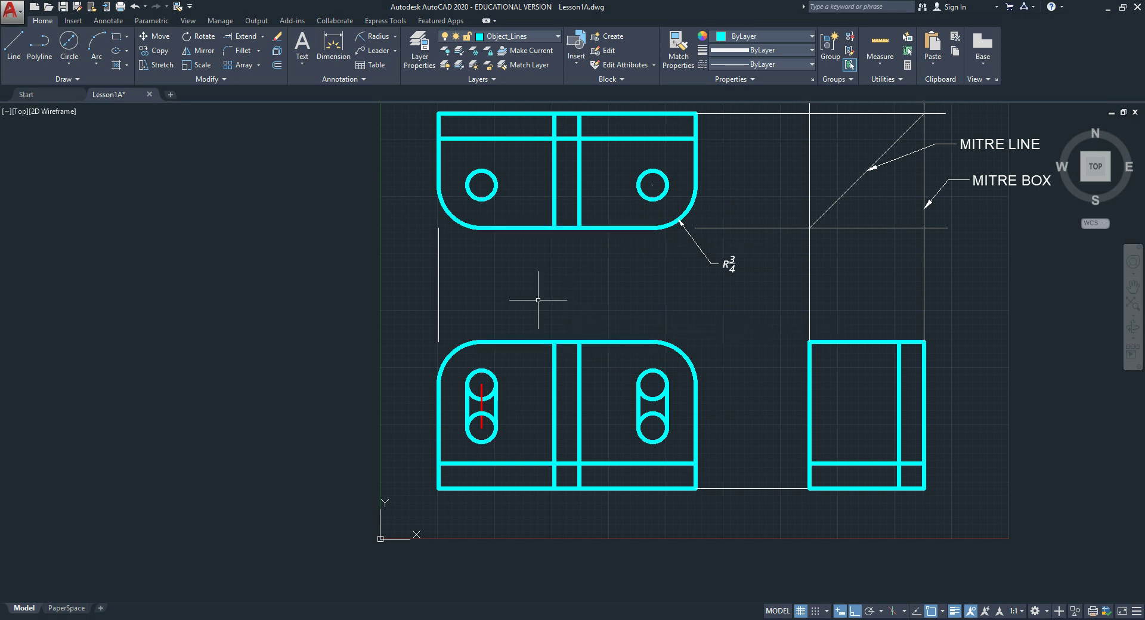
- Trim the rib stubs in the top and front views and the right view's base-band line
click(262, 36)
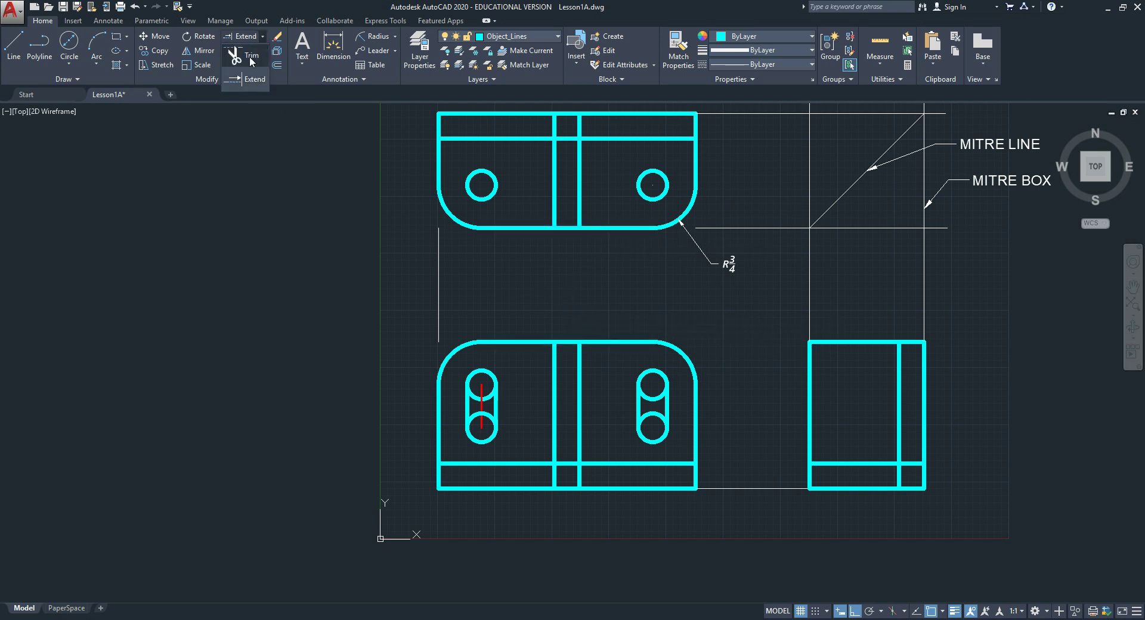
click(249, 56)
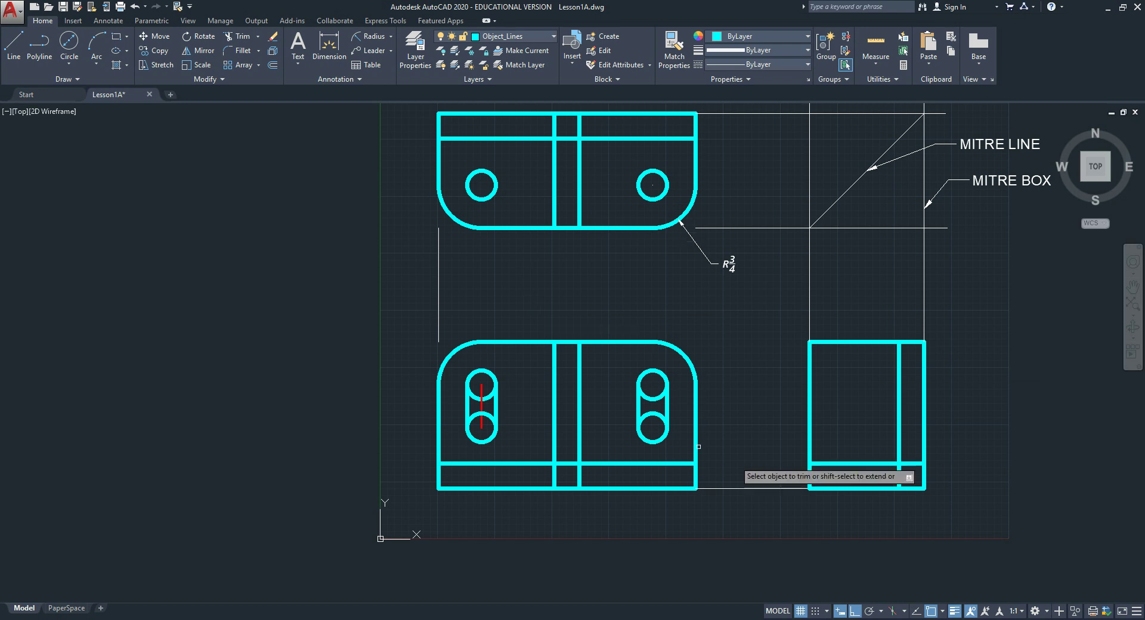
key(Return)
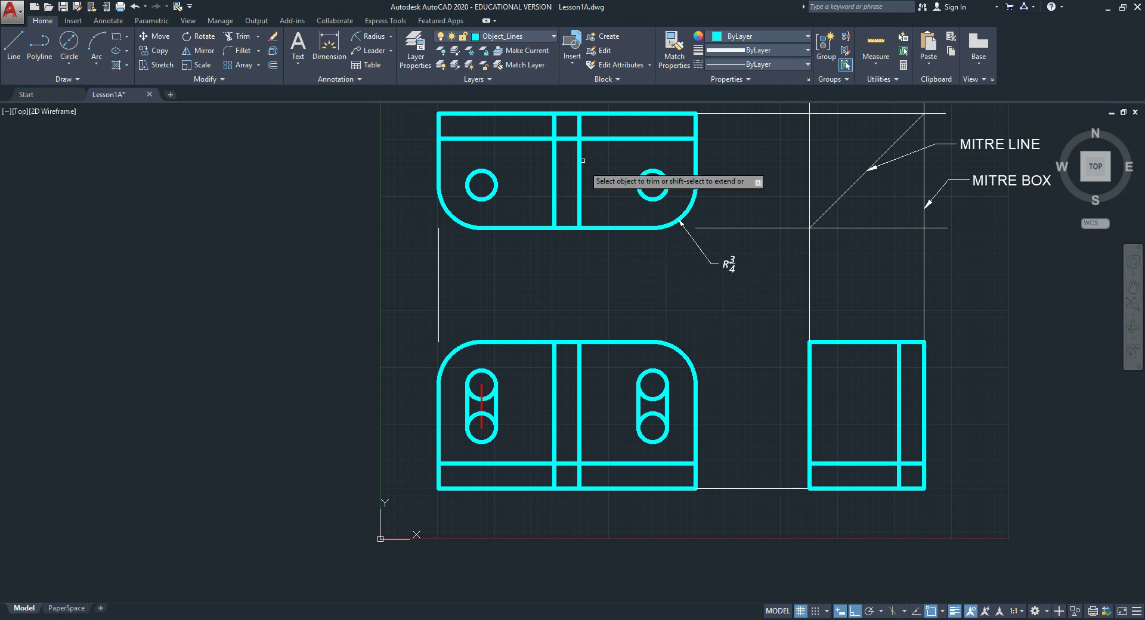
click(555, 127)
click(579, 477)
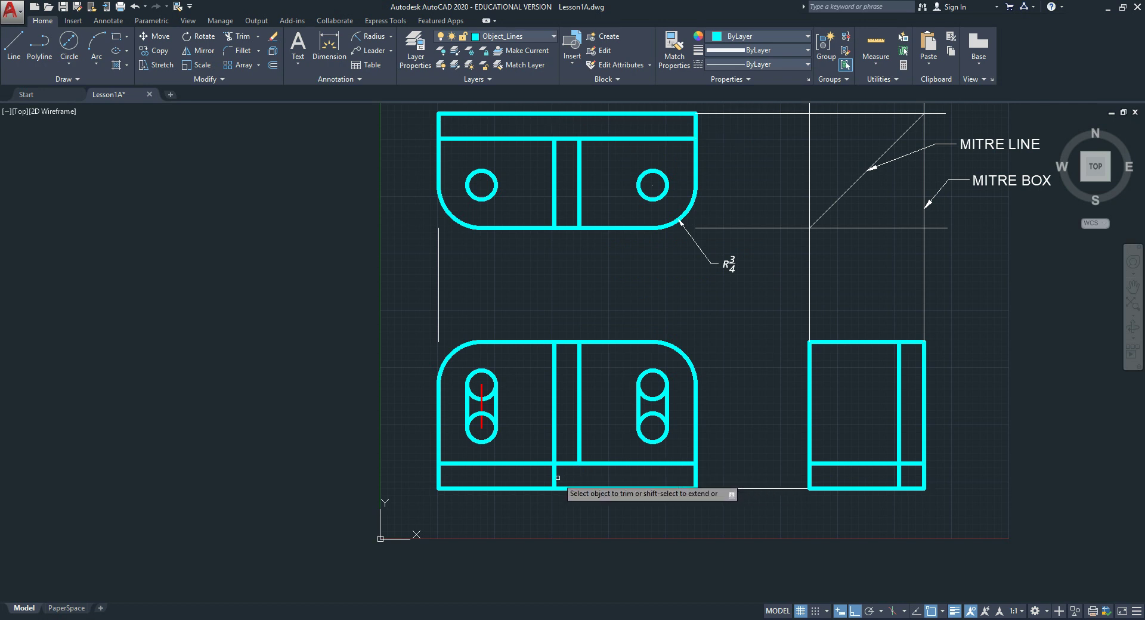
click(555, 477)
click(897, 474)
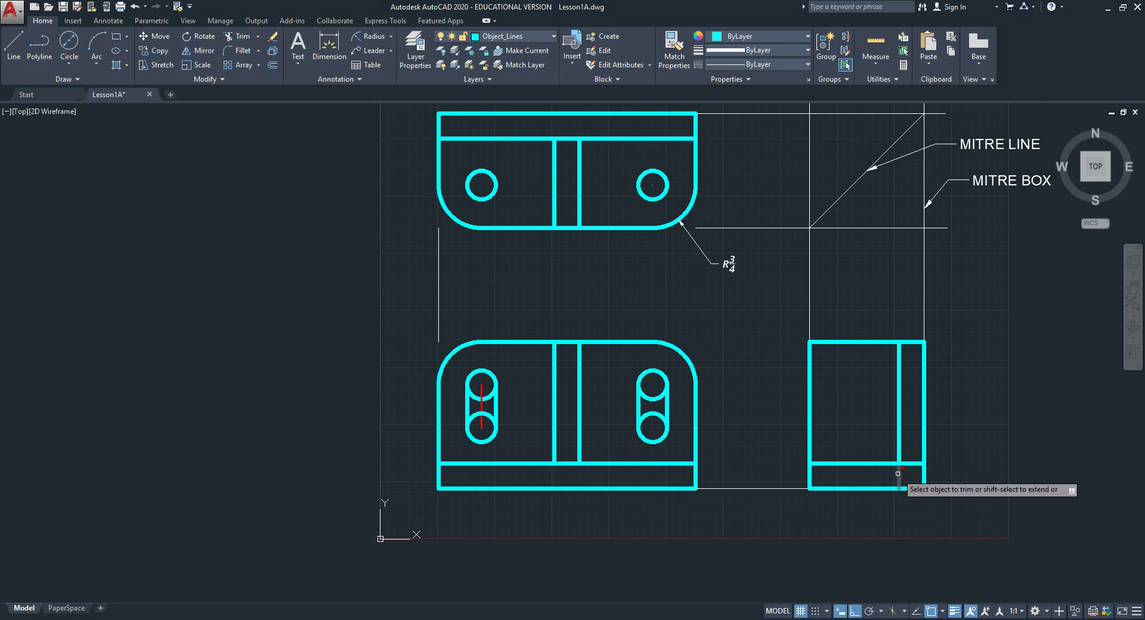
- Trim the inner arcs so both front-view slots become clean obrounds
click(655, 410)
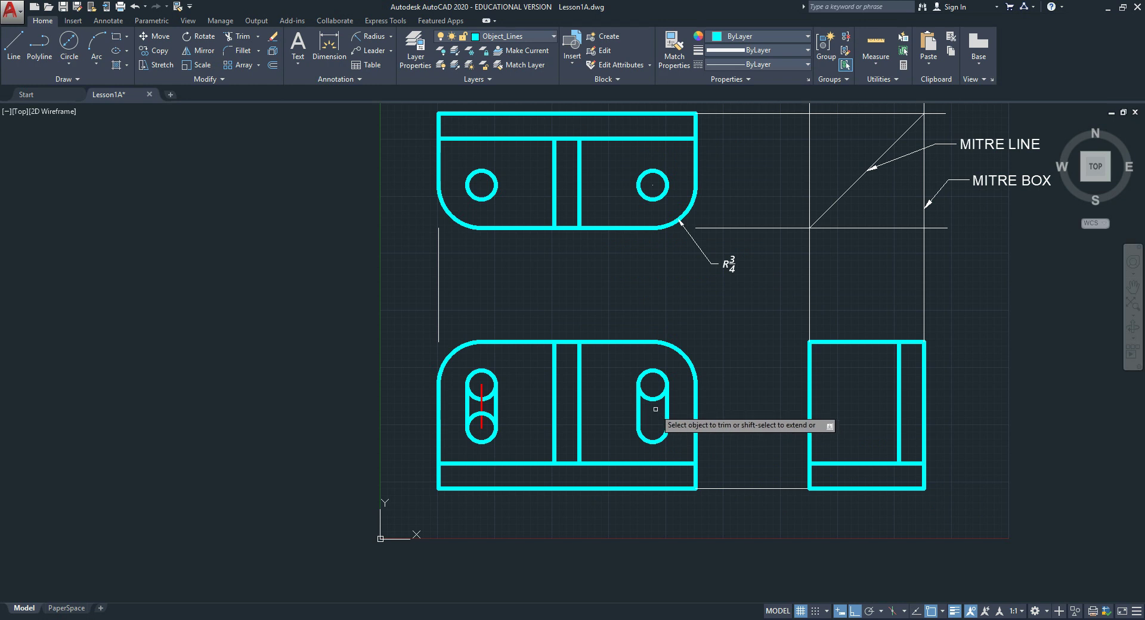
click(488, 398)
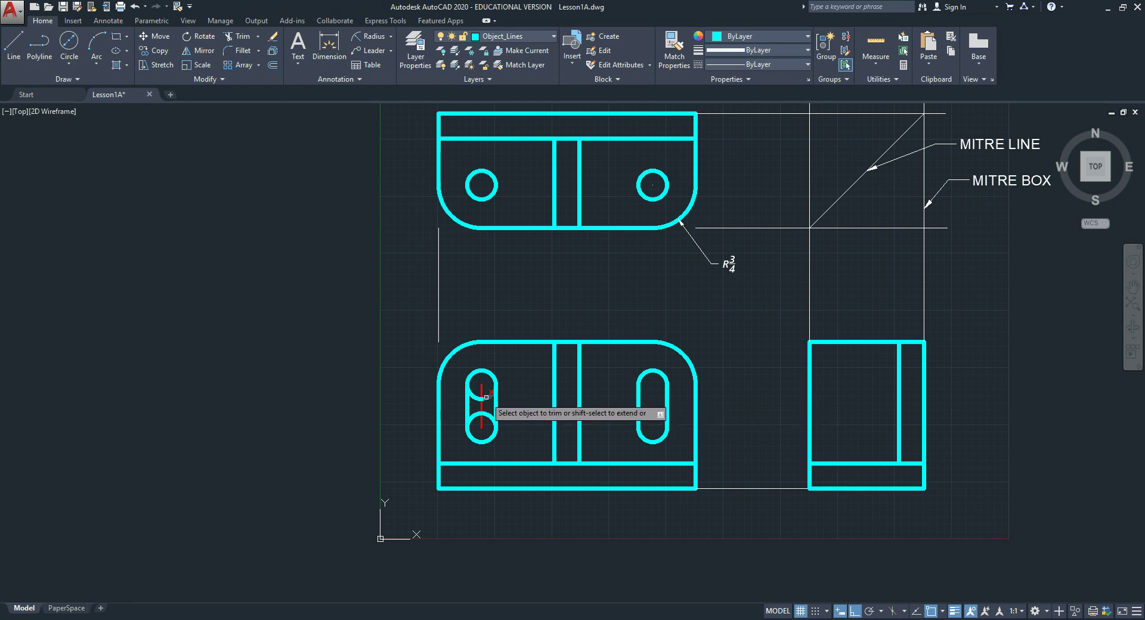
click(488, 416)
click(475, 416)
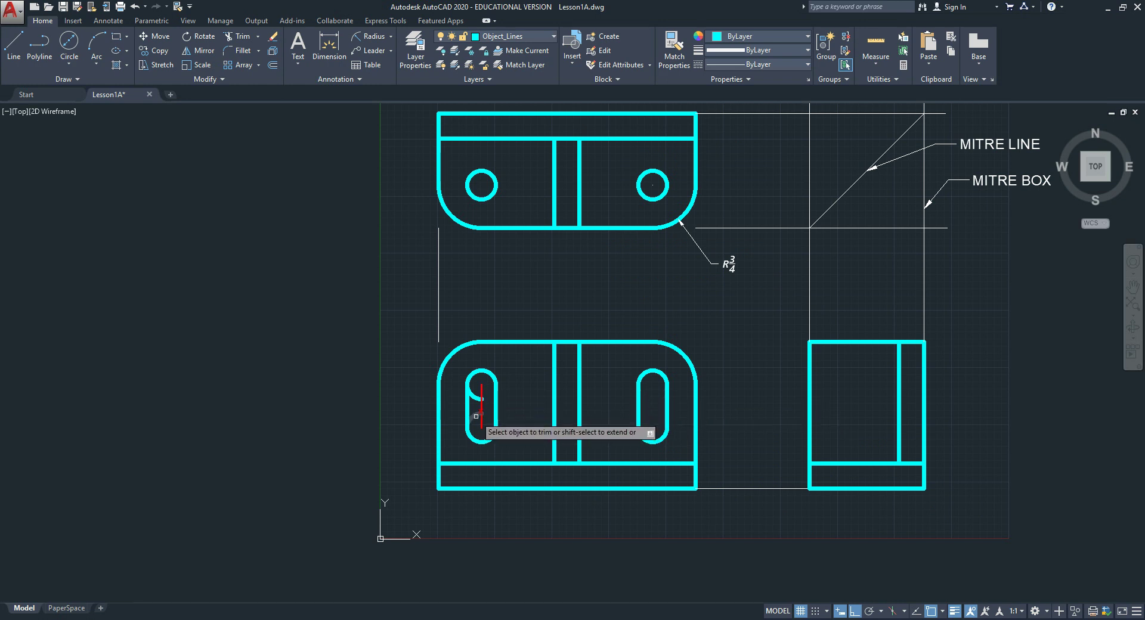
click(478, 398)
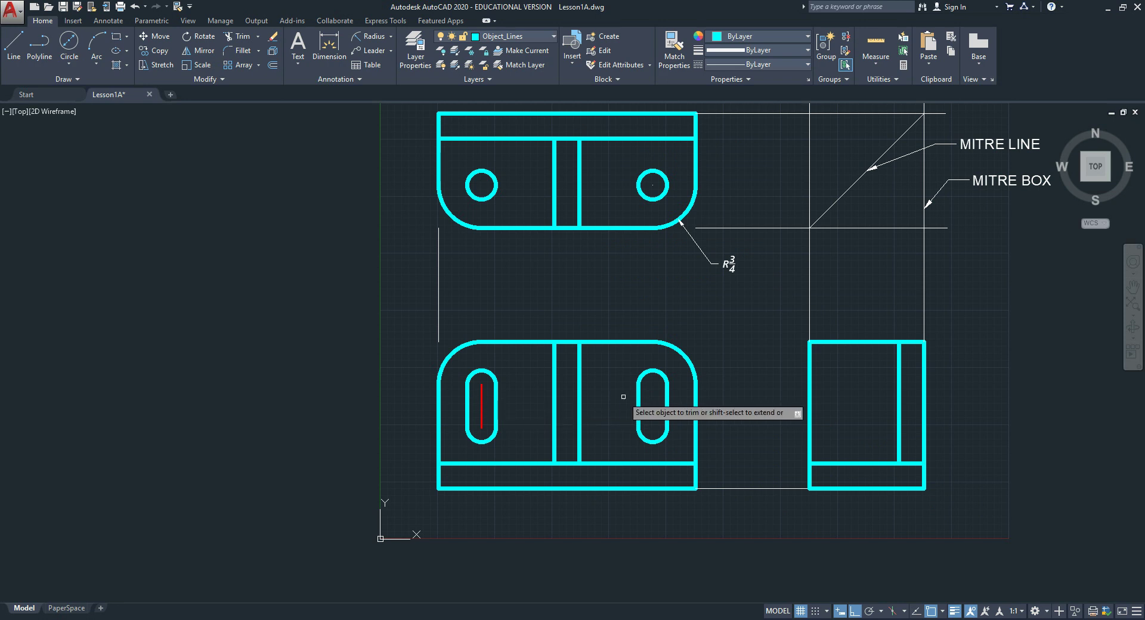
- Trim the right view's upper-left edges to leave an L-shaped profile
click(860, 342)
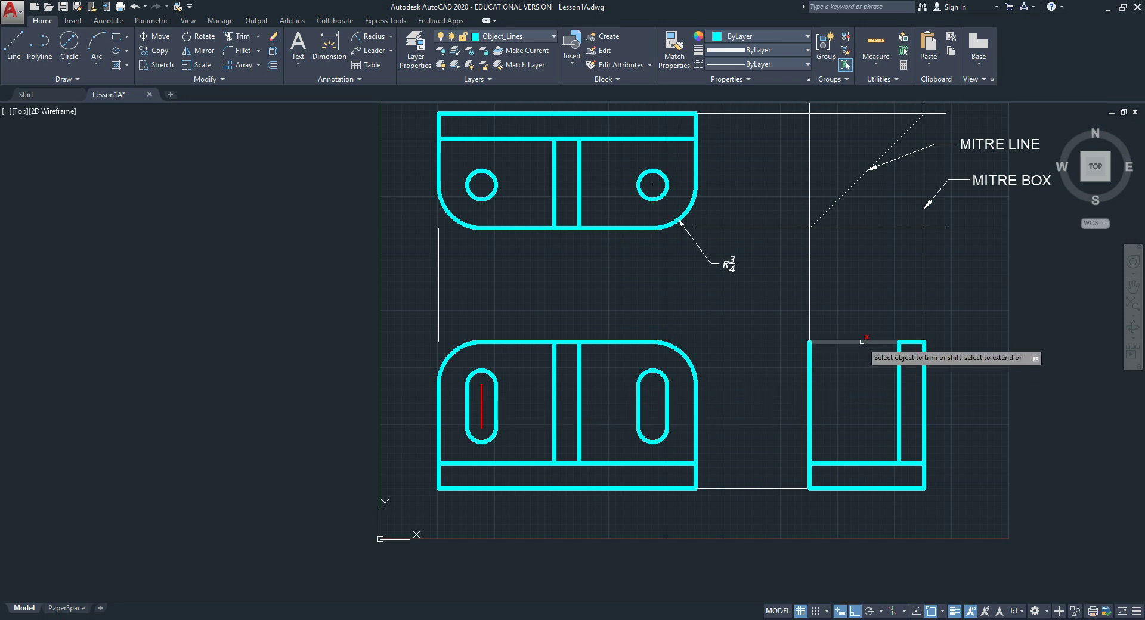
click(809, 373)
right_click(809, 376)
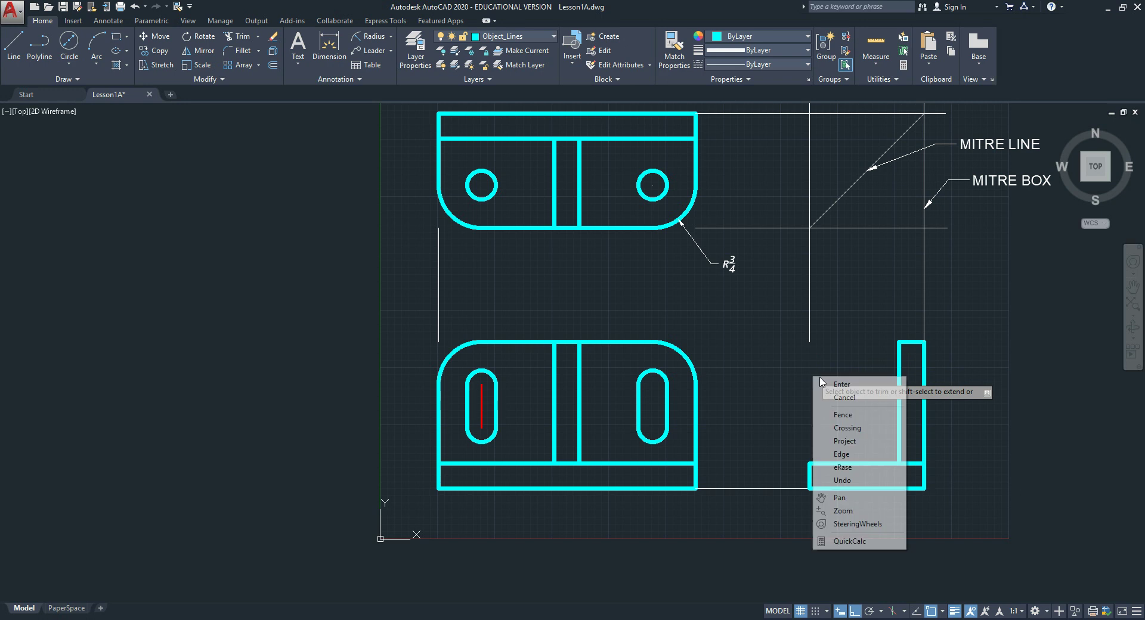
click(819, 383)
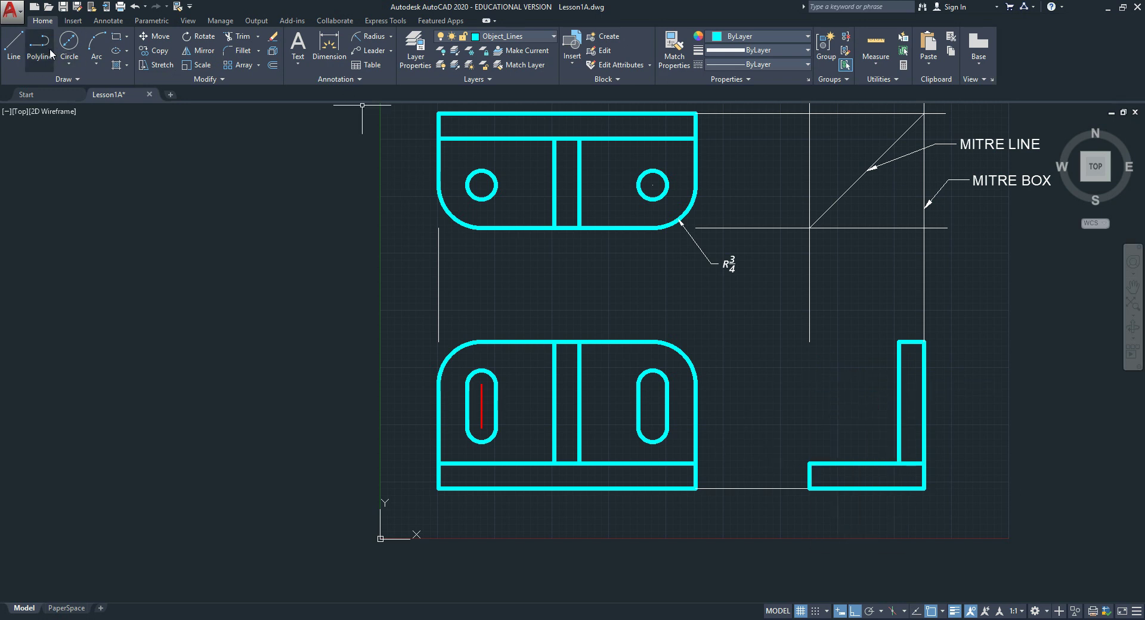
click(14, 43)
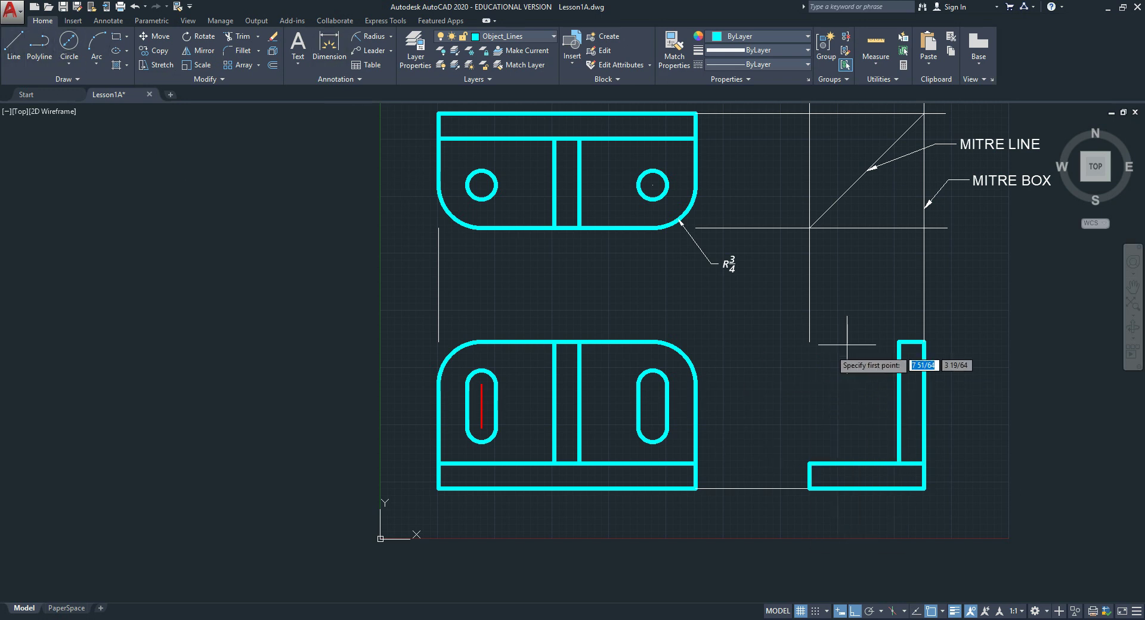